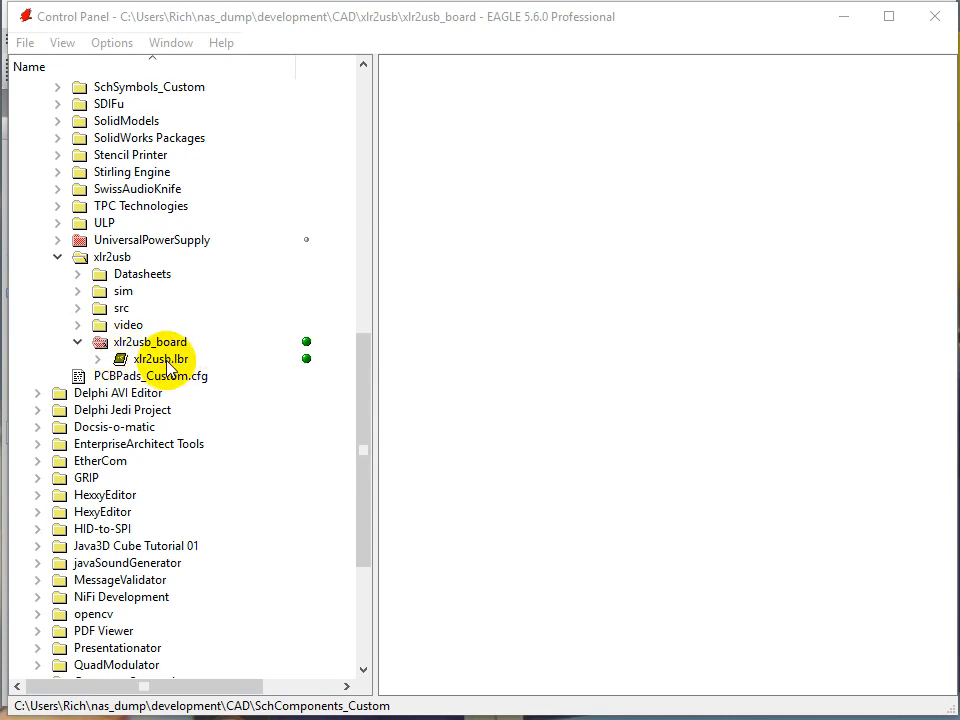
# Open the xlr2usb.lbr library from the xlr2usb_board project and enlarge its editor window to fill most of the screen.
pyautogui.click(165, 358)
pyautogui.doubleClick(165, 358)
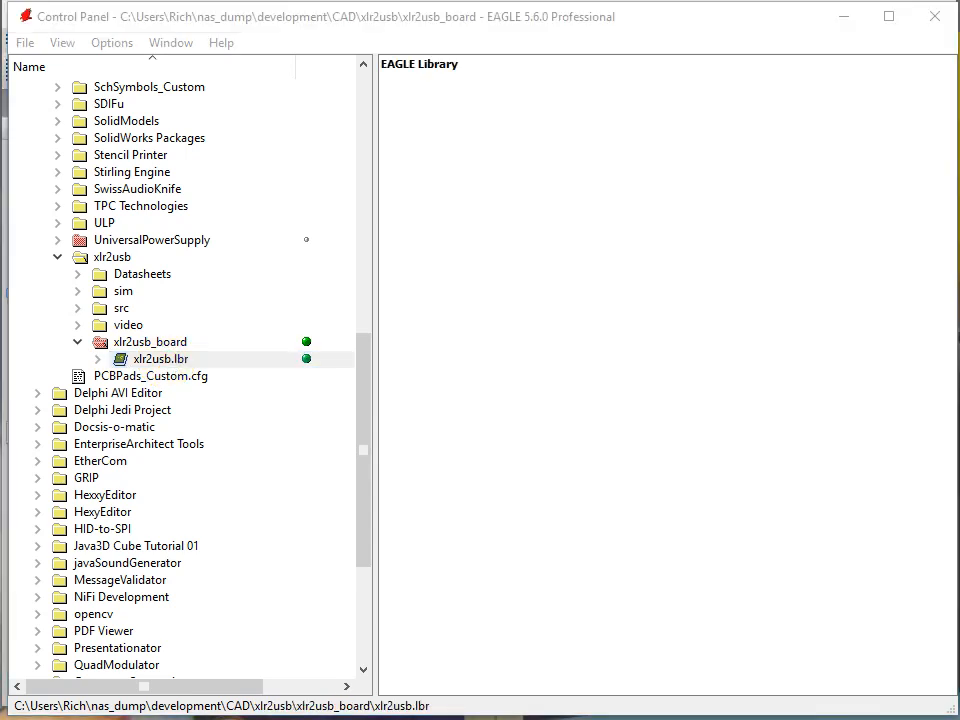
pyautogui.moveTo(497, 124); pyautogui.dragTo(422, 36)
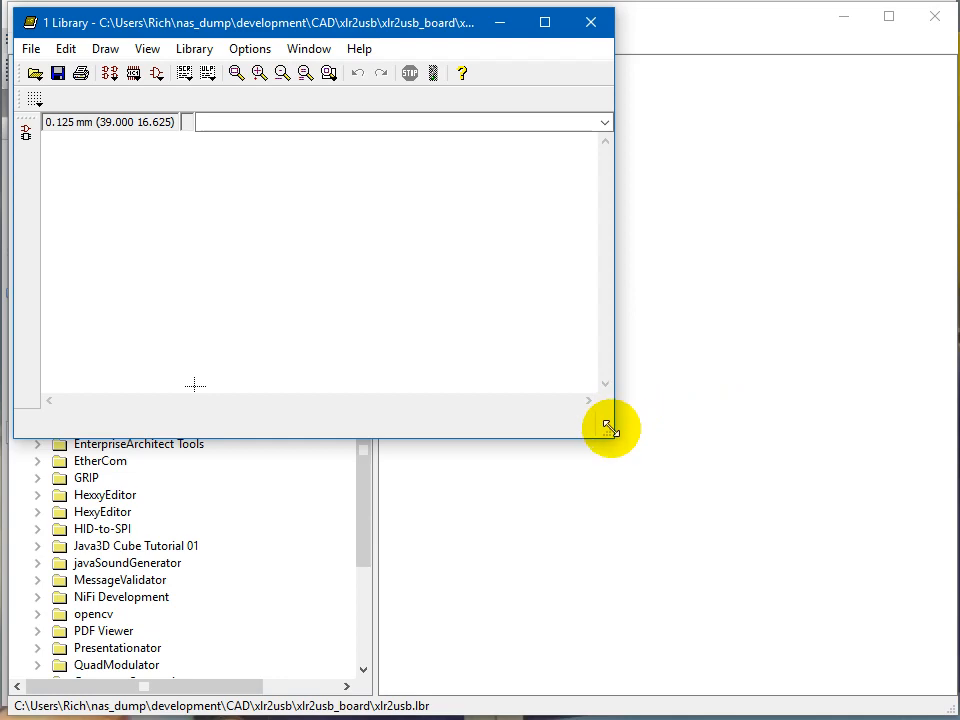
pyautogui.moveTo(606, 429); pyautogui.dragTo(943, 701)
# Look up the Outline Dimensions page in the SSM2167.pdf datasheet in Foxit Reader, then return to the EAGLE library.
pyautogui.click(739, 598)
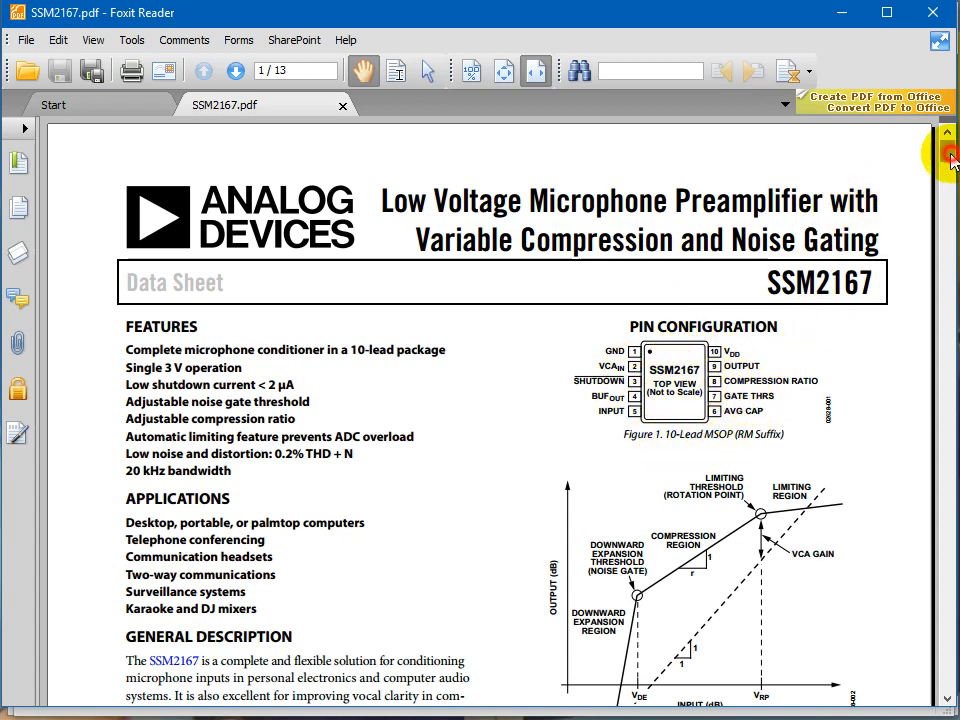
pyautogui.moveTo(951, 158)
pyautogui.mouseDown()
pyautogui.moveTo(880, 463)
pyautogui.moveTo(870, 600)
pyautogui.moveTo(858, 627)
pyautogui.mouseUp()
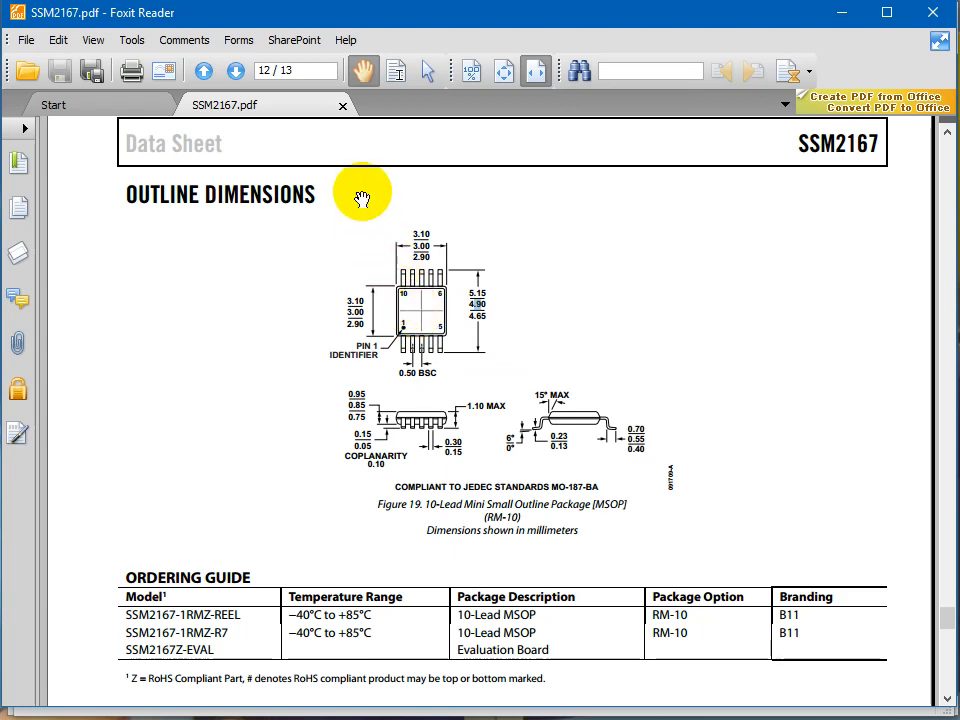
pyautogui.click(842, 14)
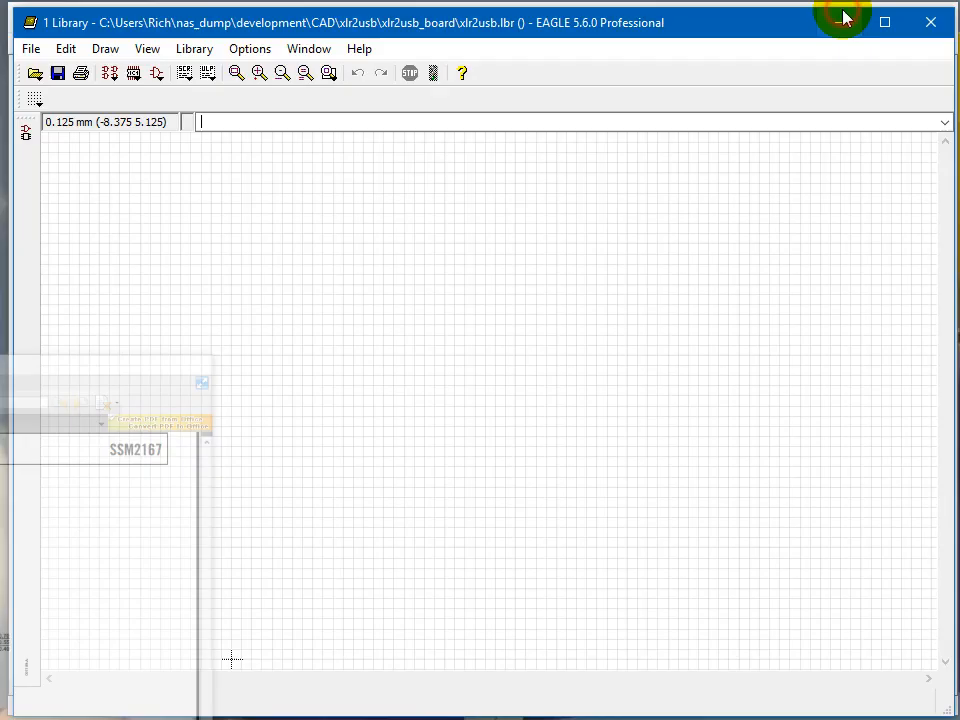
# Create a new package named MSOP-10, checking the package type and JEDEC standard in the SSM2167 datasheet in Foxit Reader before confirming.
pyautogui.click(135, 76)
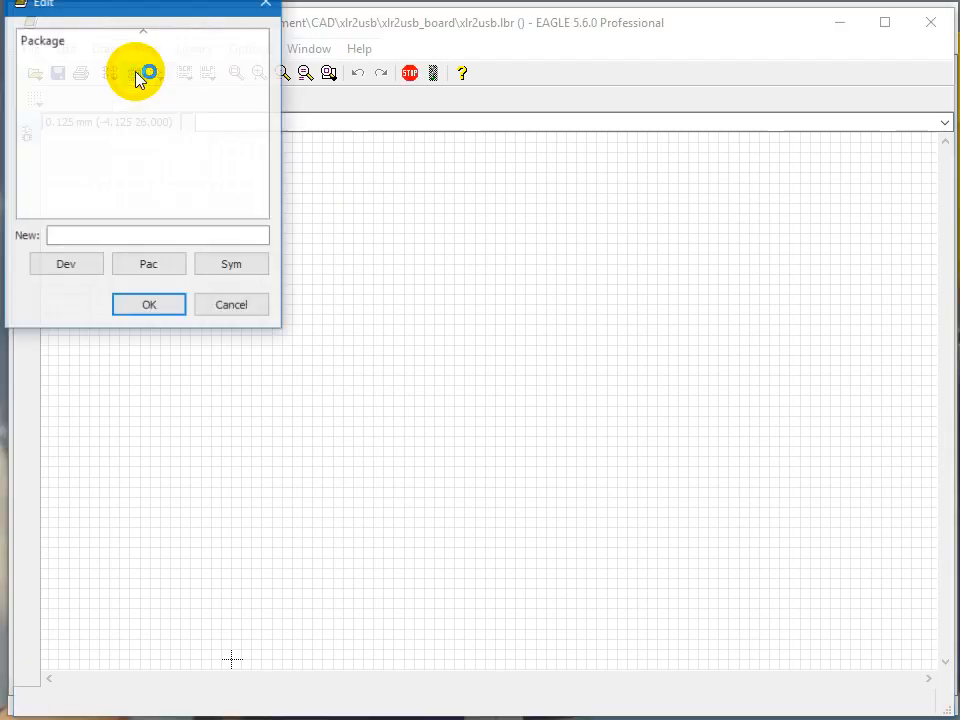
pyautogui.click(107, 235)
pyautogui.write('M')
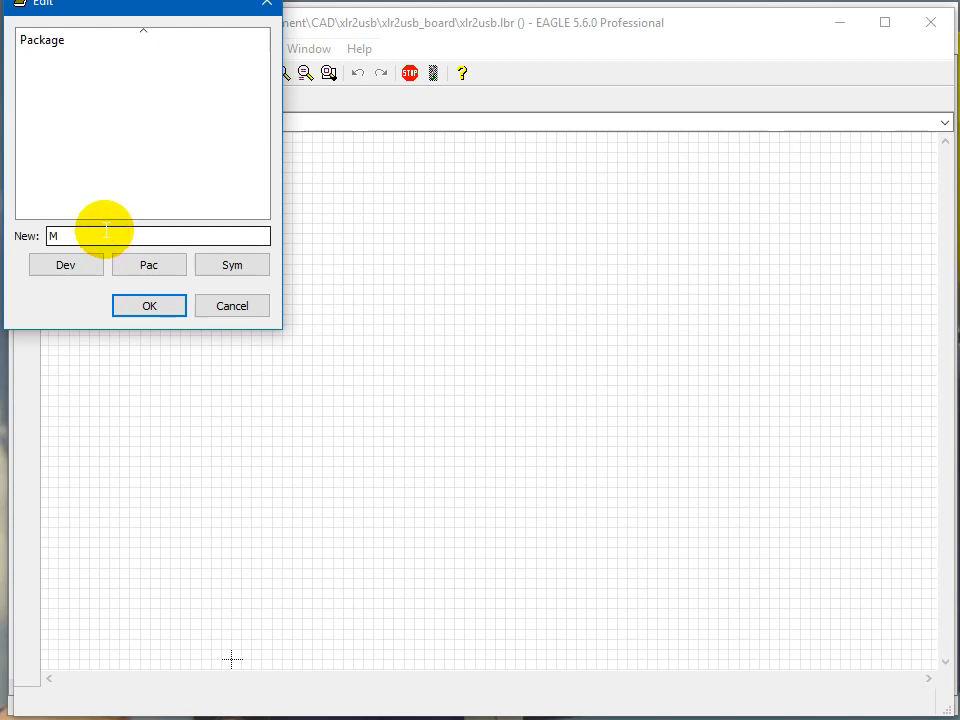
pyautogui.write('SOP-10')
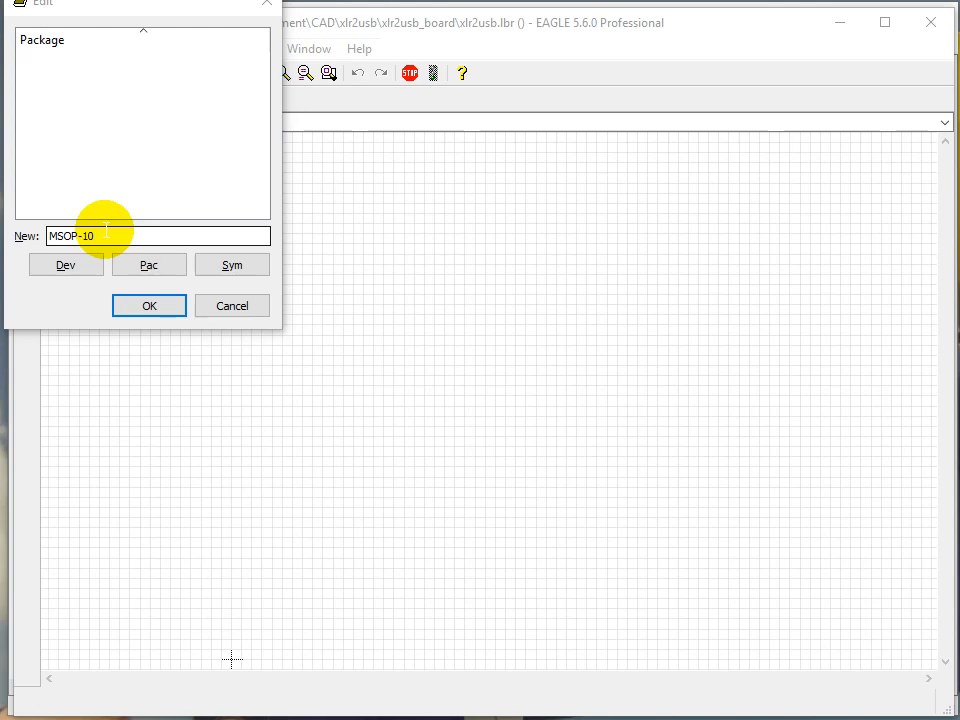
pyautogui.hotkey('alt', 'Tab')
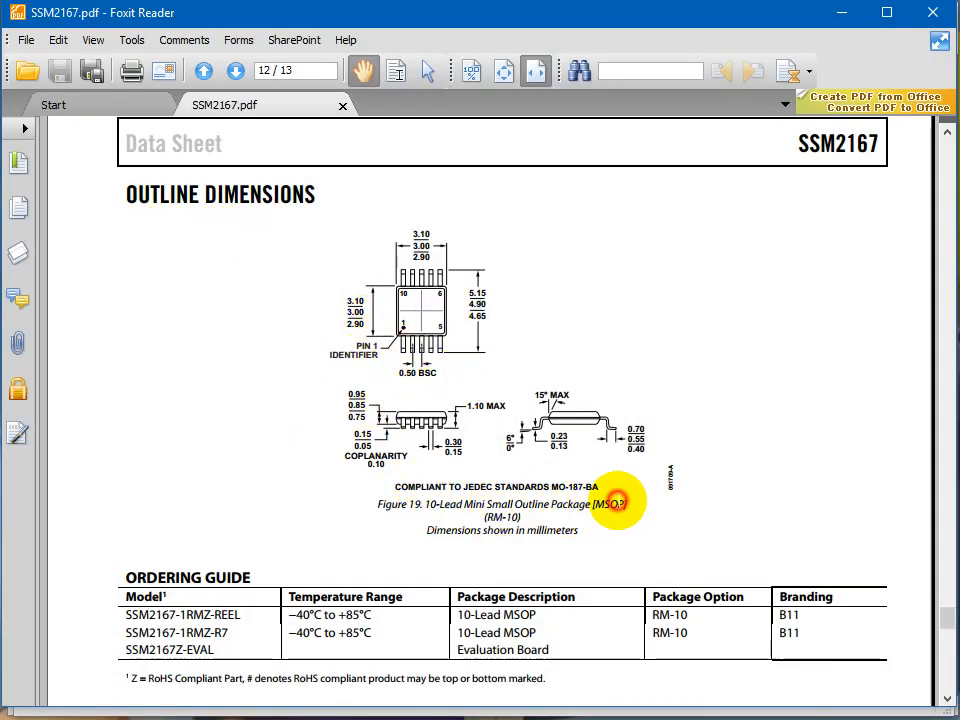
pyautogui.moveTo(463, 487); pyautogui.dragTo(550, 490)
pyautogui.click(598, 490)
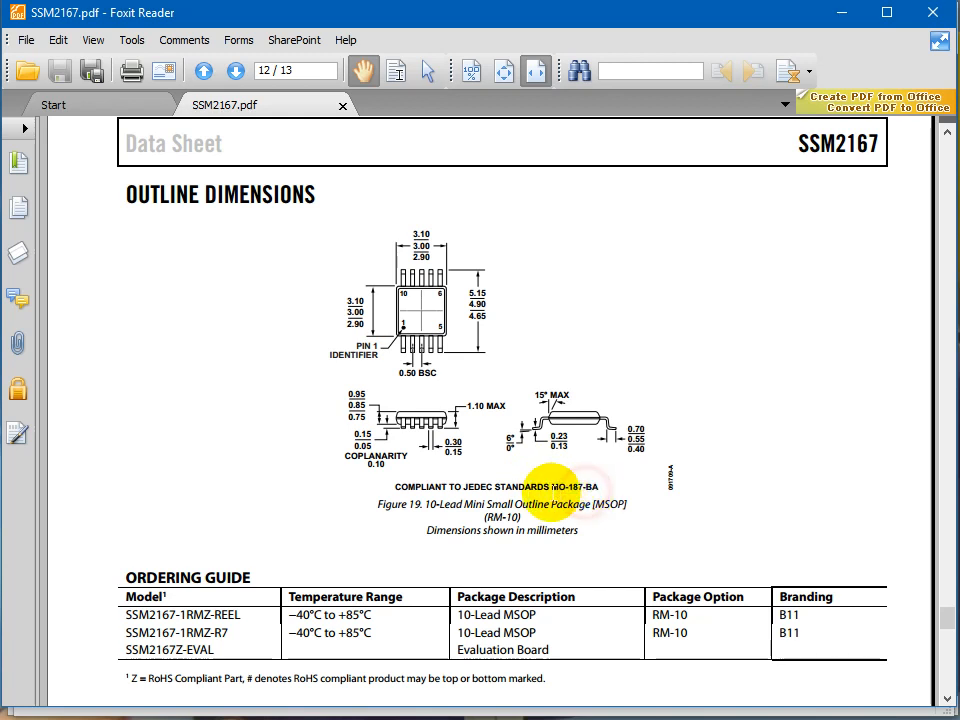
pyautogui.click(582, 489)
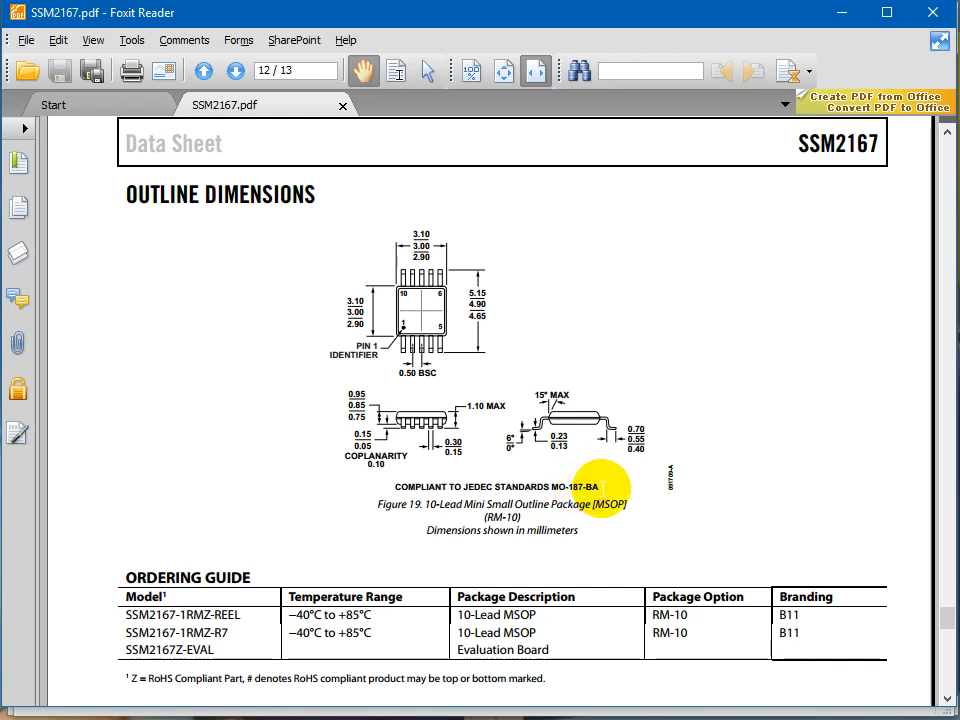
pyautogui.hotkey('alt', 'Tab')
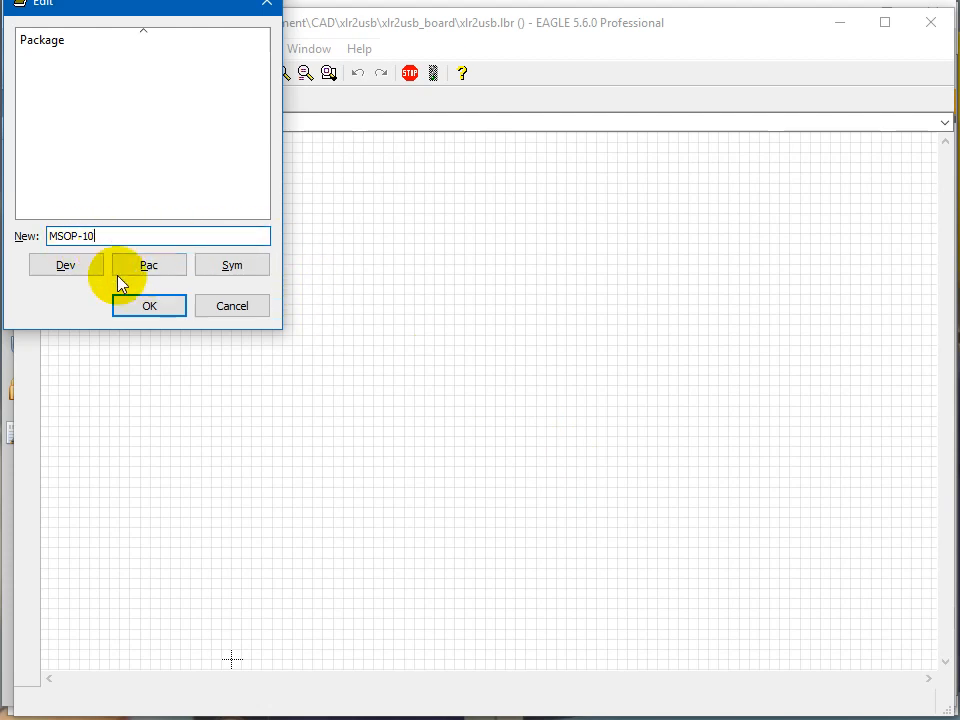
pyautogui.click(145, 308)
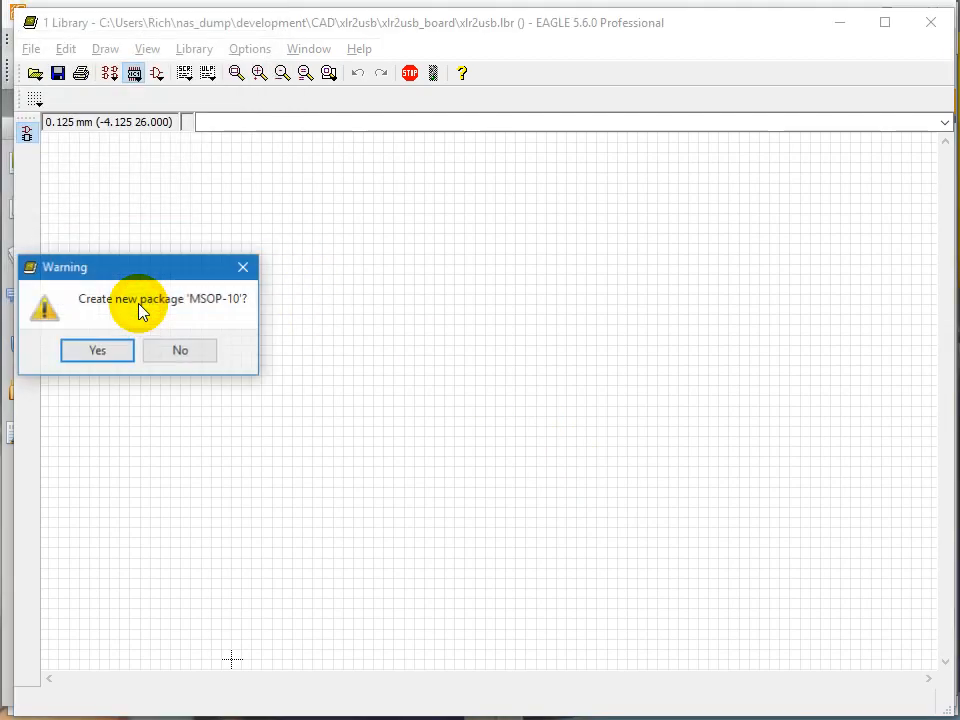
pyautogui.click(117, 352)
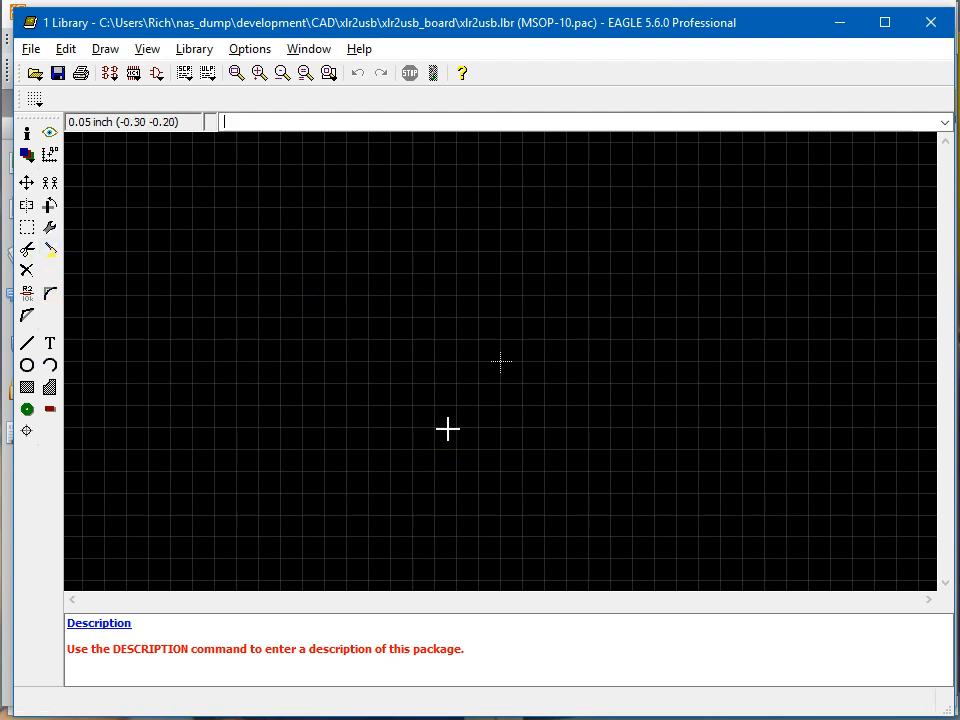
# Open the package description of MSOP-10 and enter "10-Pin MSOP JEDEC MO-185-BA".
pyautogui.click(113, 624)
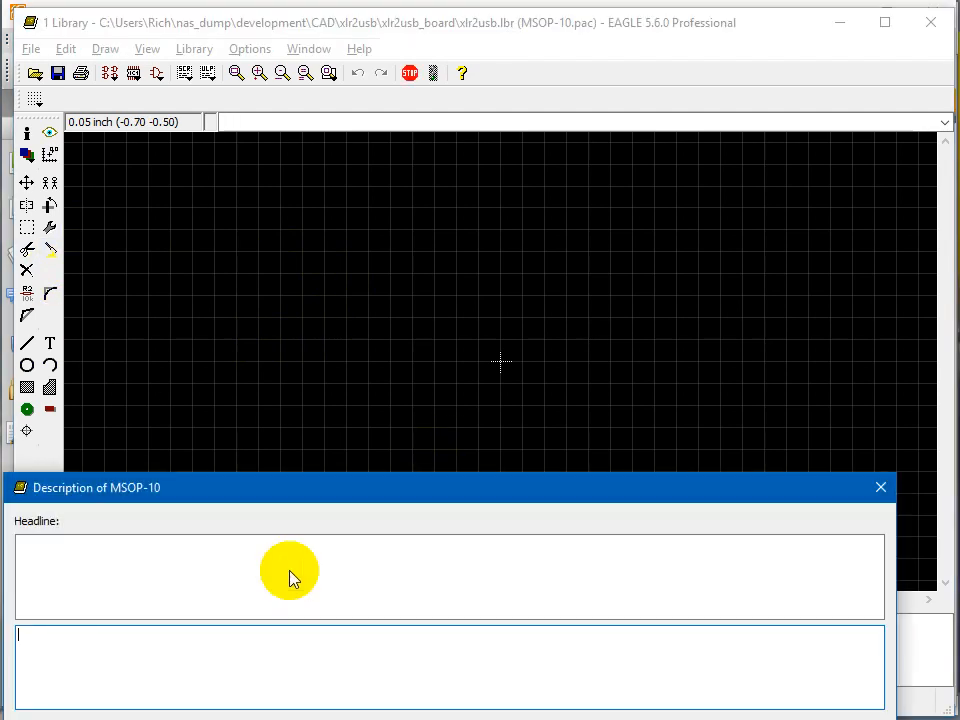
pyautogui.moveTo(308, 488); pyautogui.dragTo(353, 403)
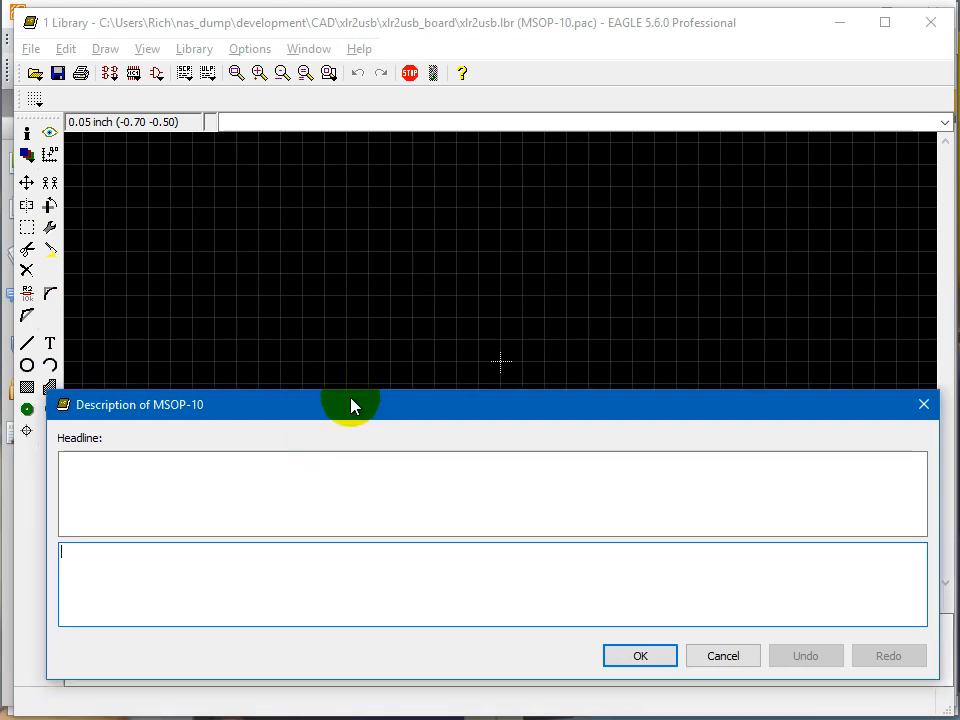
pyautogui.write('10-Pin')
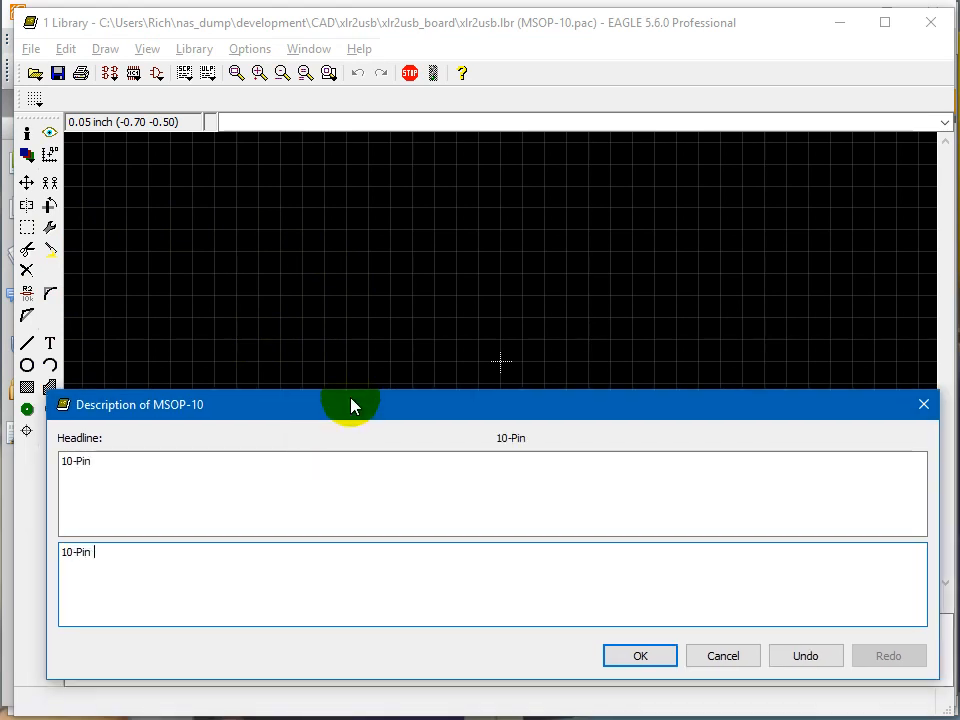
pyautogui.write(' MSOP')
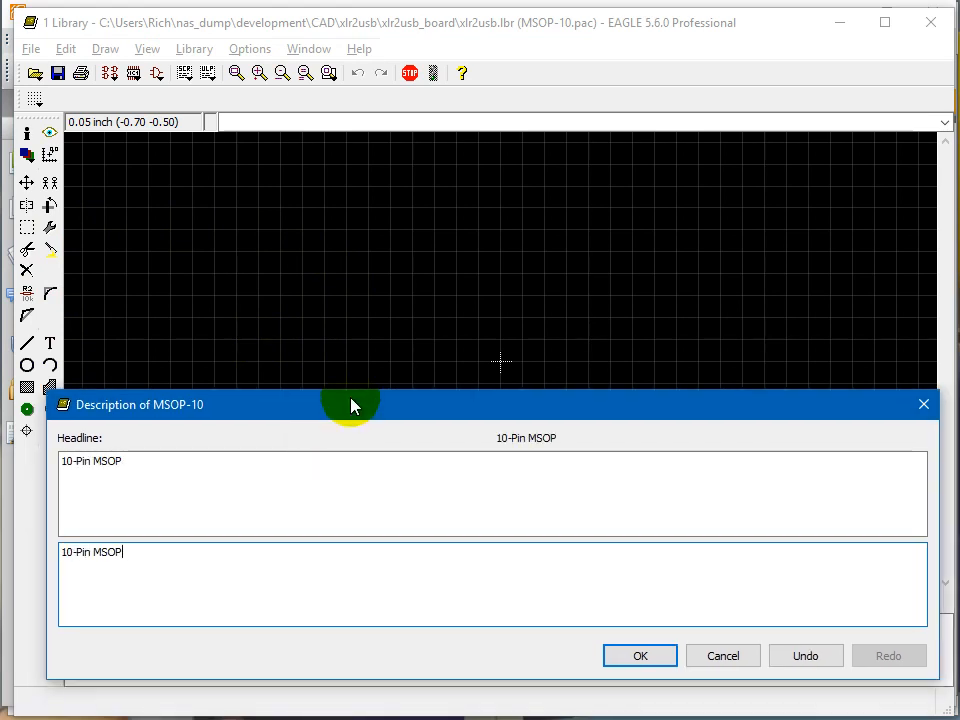
pyautogui.write(' JEDEC')
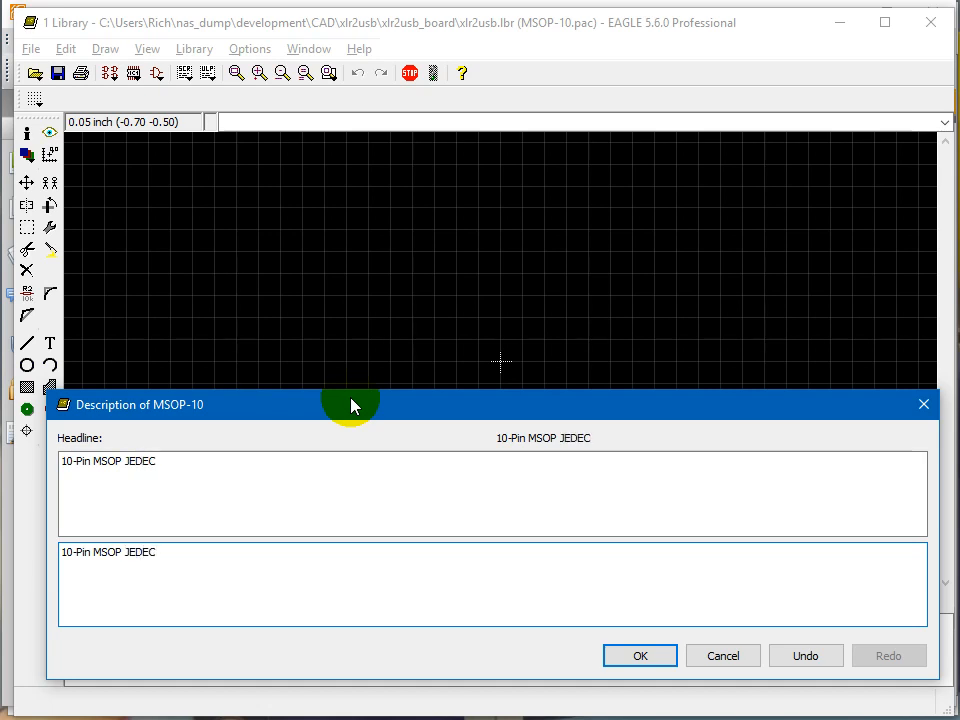
pyautogui.write(' MO-185-BA')
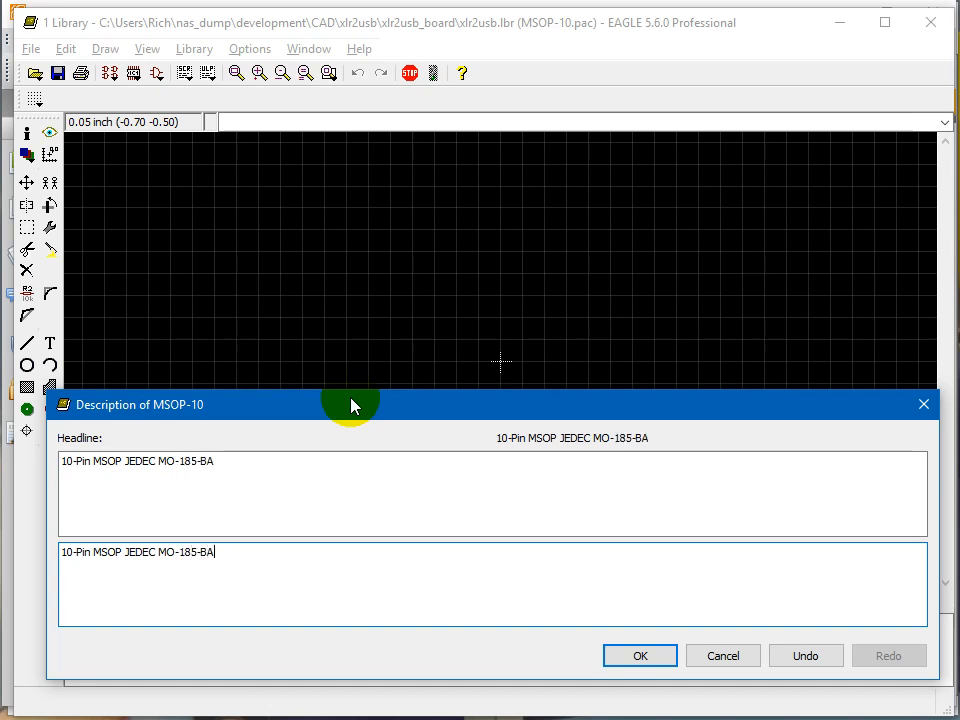
# Check the body size in the Foxit Reader datasheet, append "3X5mm" to the package description in EAGLE and accept it.
pyautogui.hotkey('alt', 'Tab')
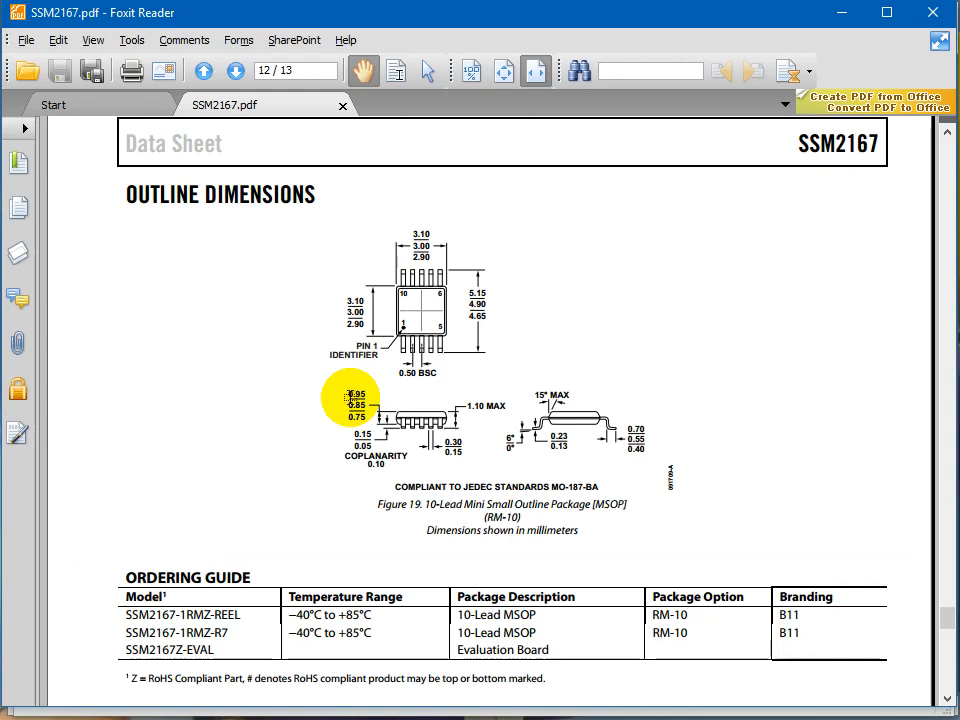
pyautogui.hotkey('alt', 'Tab')
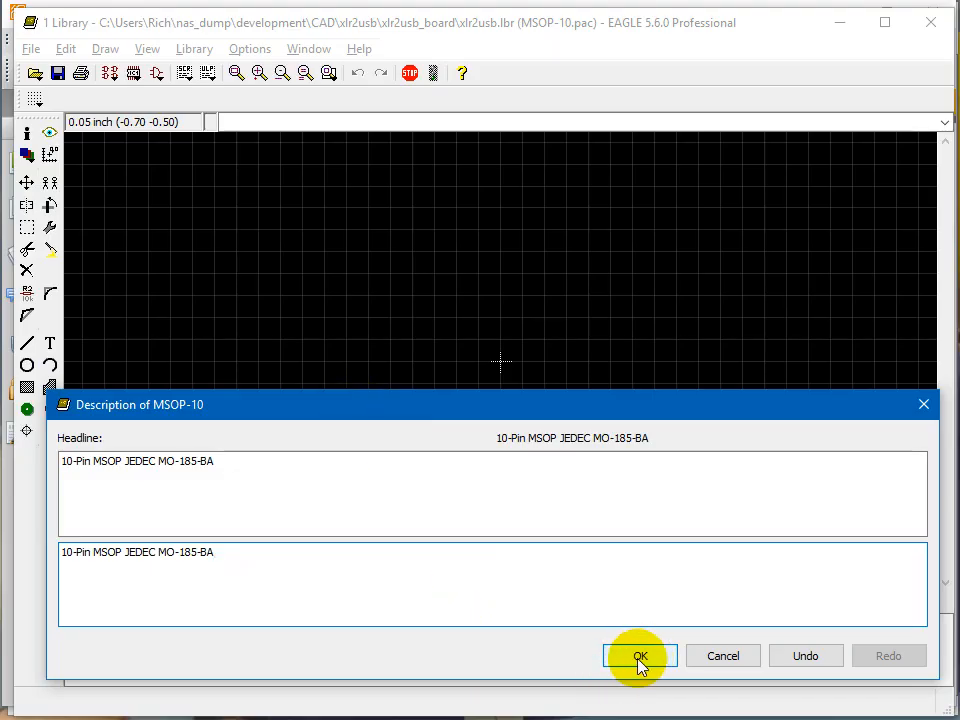
pyautogui.write('3X5mm')
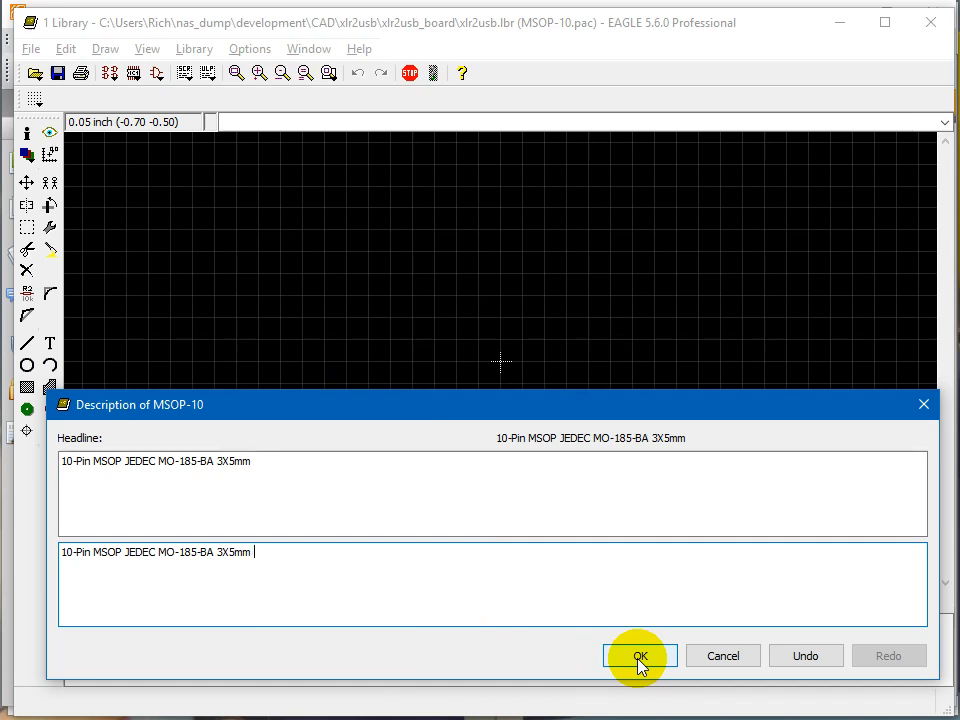
pyautogui.click(640, 657)
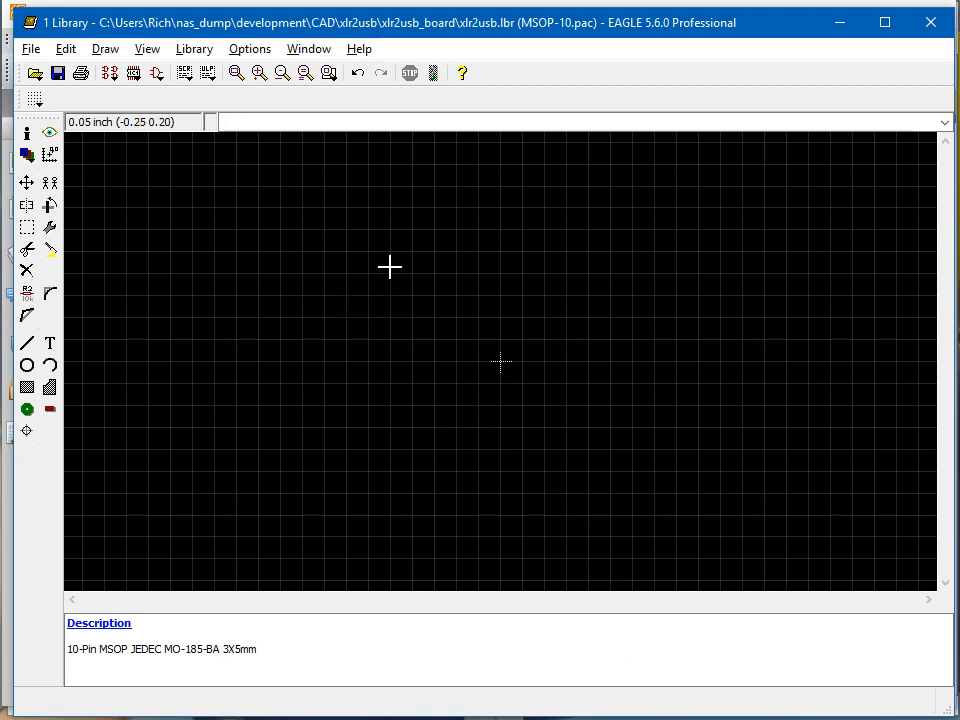
# Examine the MSOP outline drawing in the Foxit Reader datasheet and return to the EAGLE package editor.
pyautogui.hotkey('alt', 'Tab')
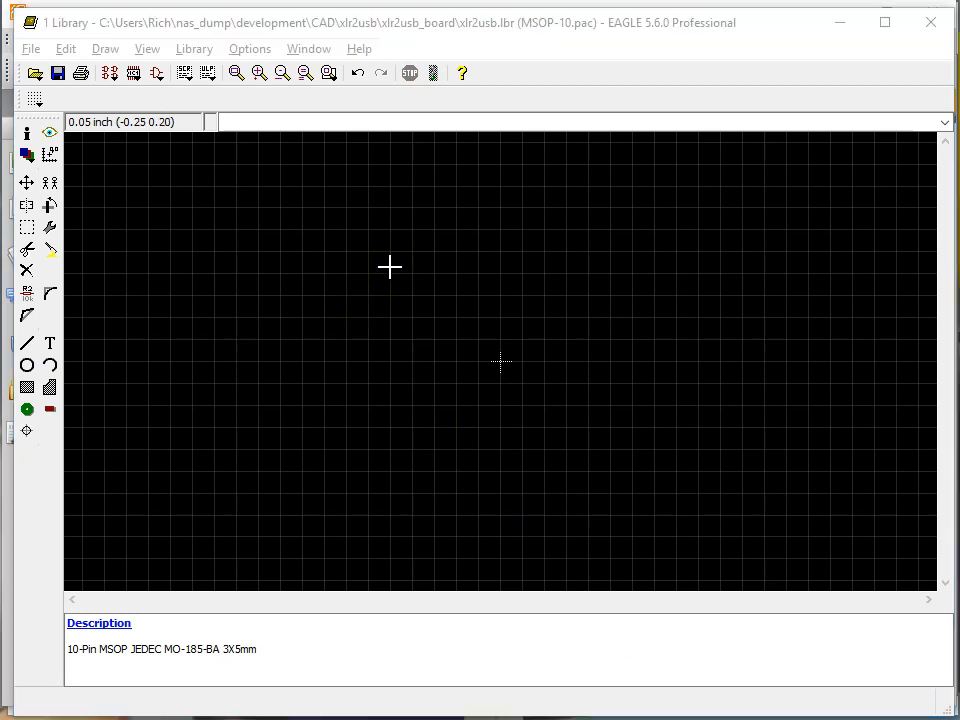
pyautogui.hotkey('alt', 'Tab')
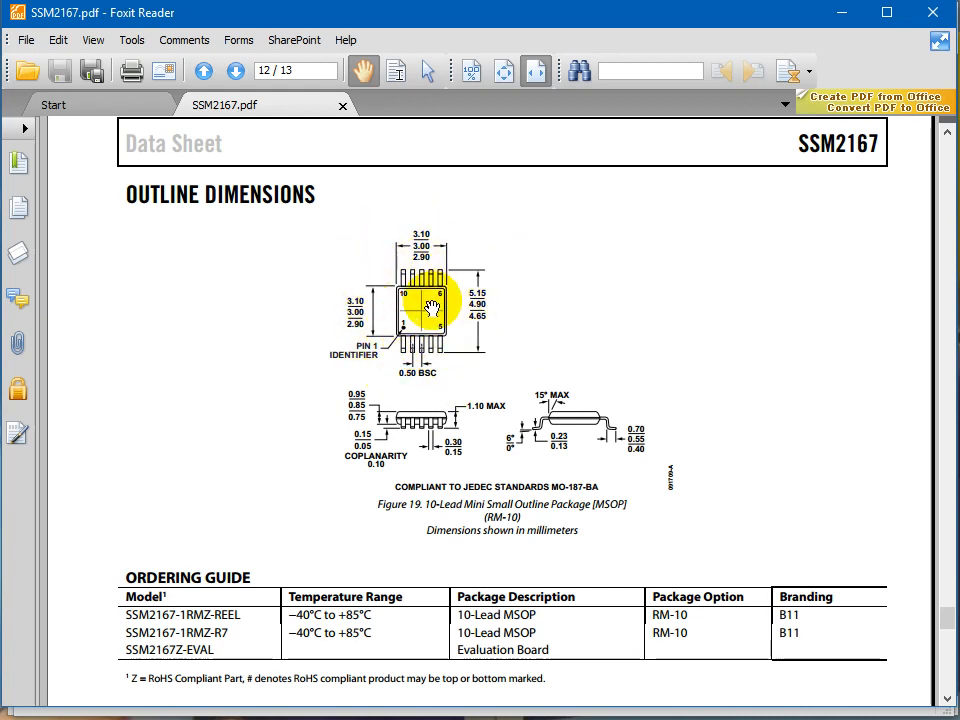
pyautogui.hotkey('alt', 'Tab')
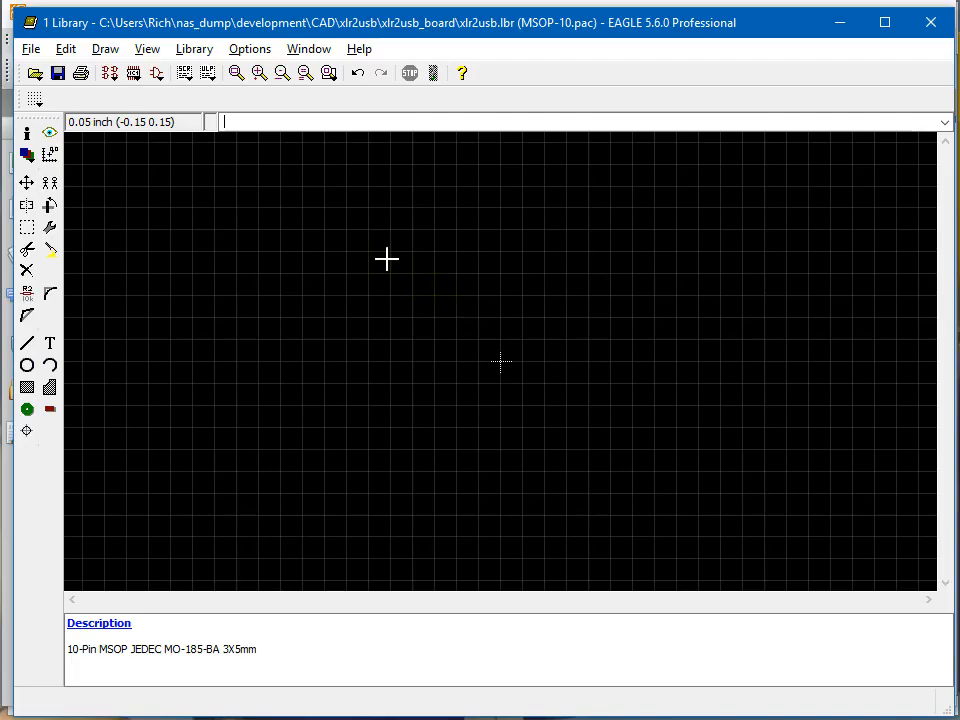
# Review the layer list down to the documentation layers in the display settings, leaving the settings unmodified.
pyautogui.click(28, 162)
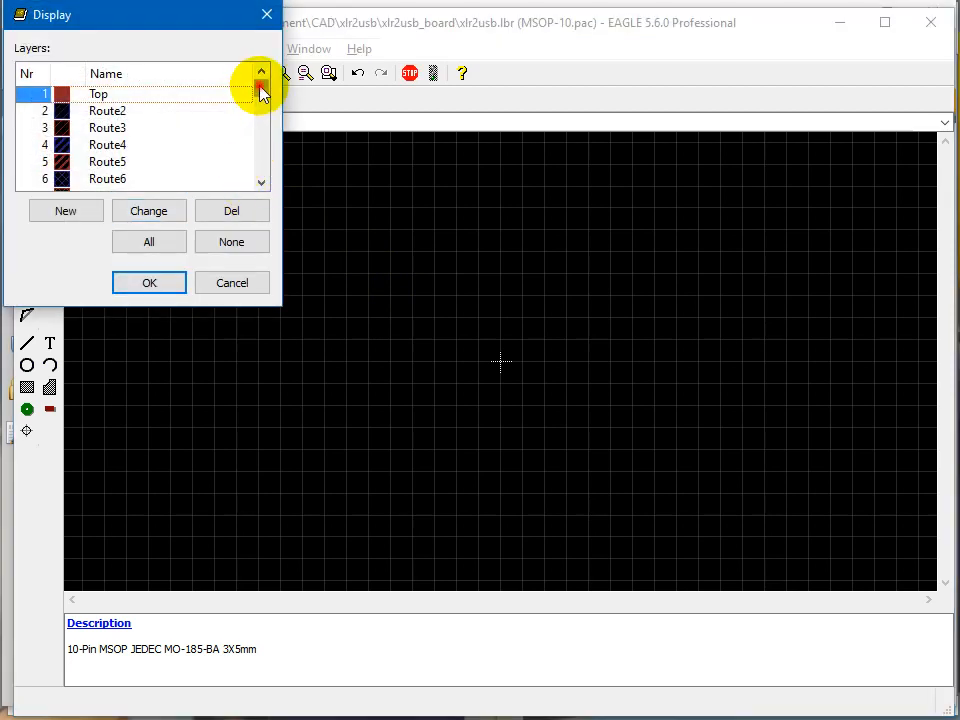
pyautogui.moveTo(261, 92); pyautogui.dragTo(259, 171)
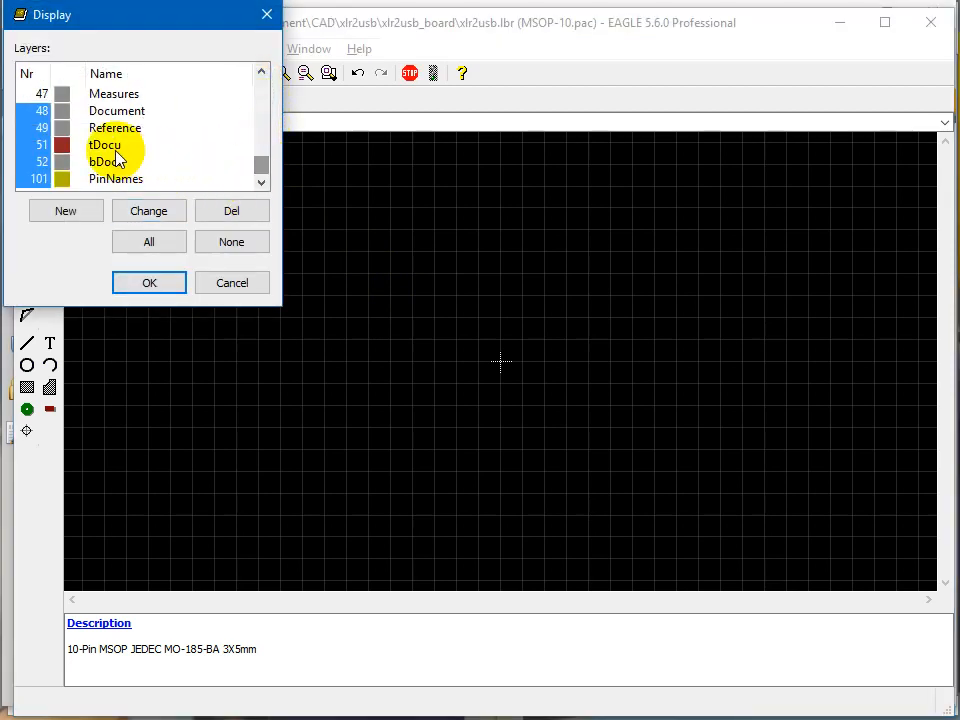
pyautogui.click(225, 285)
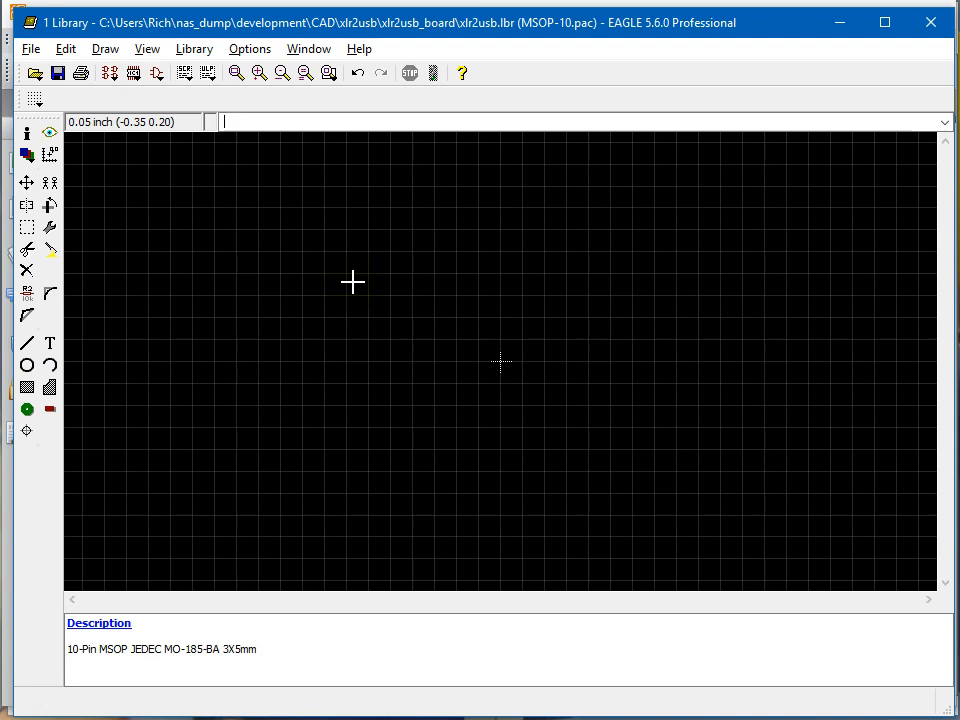
# Start the Wire tool on layer 51 tDocu with a line width of 0.
pyautogui.click(29, 344)
pyautogui.moveTo(152, 100); pyautogui.dragTo(98, 341)
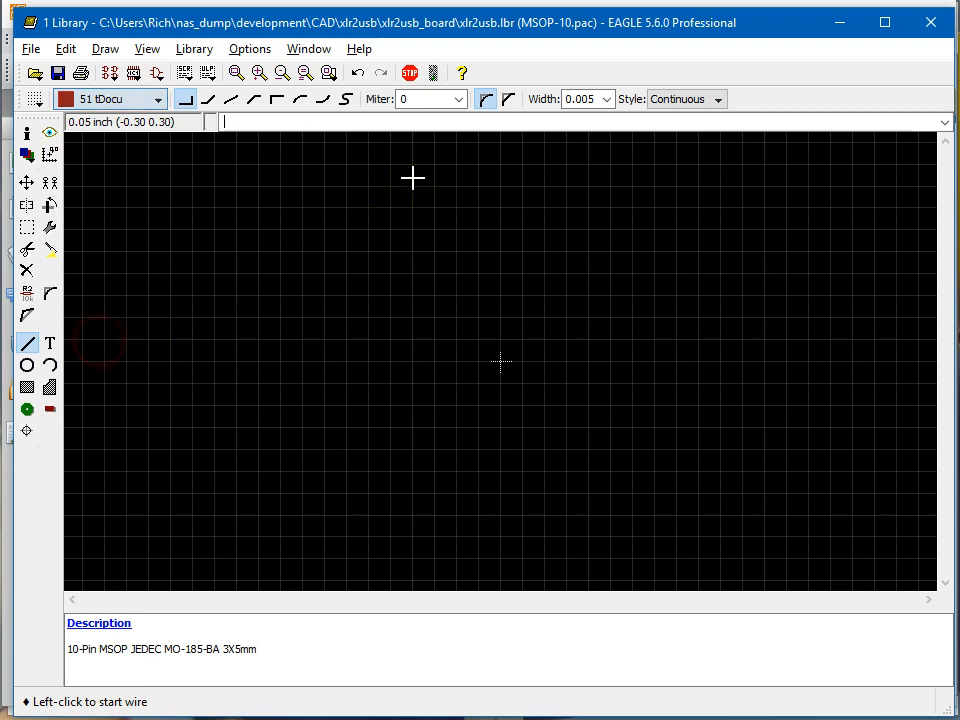
pyautogui.click(607, 99)
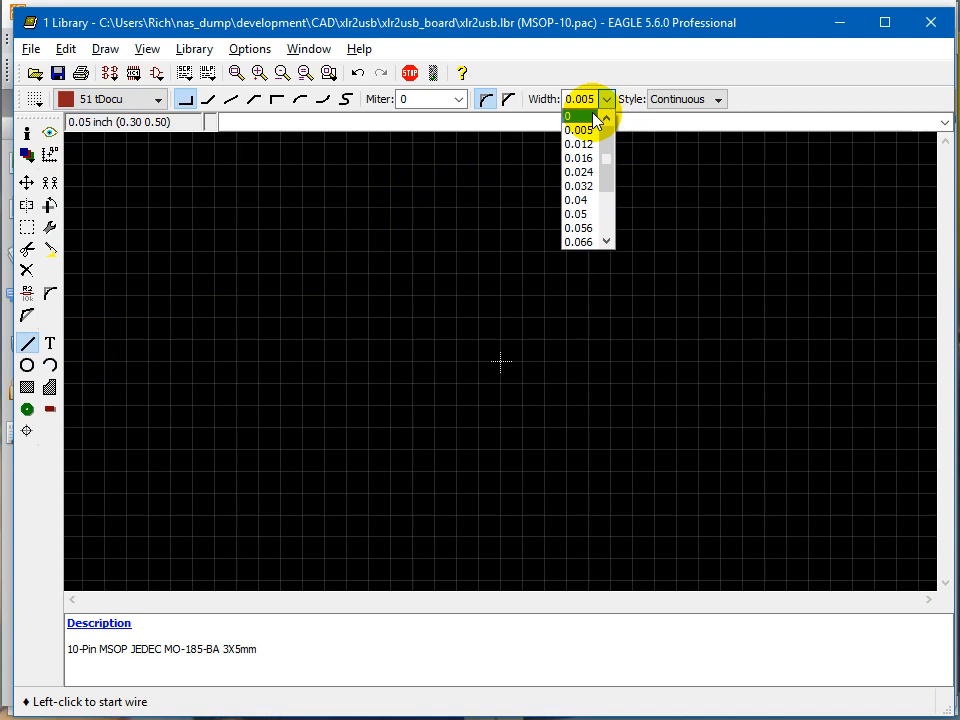
pyautogui.click(594, 116)
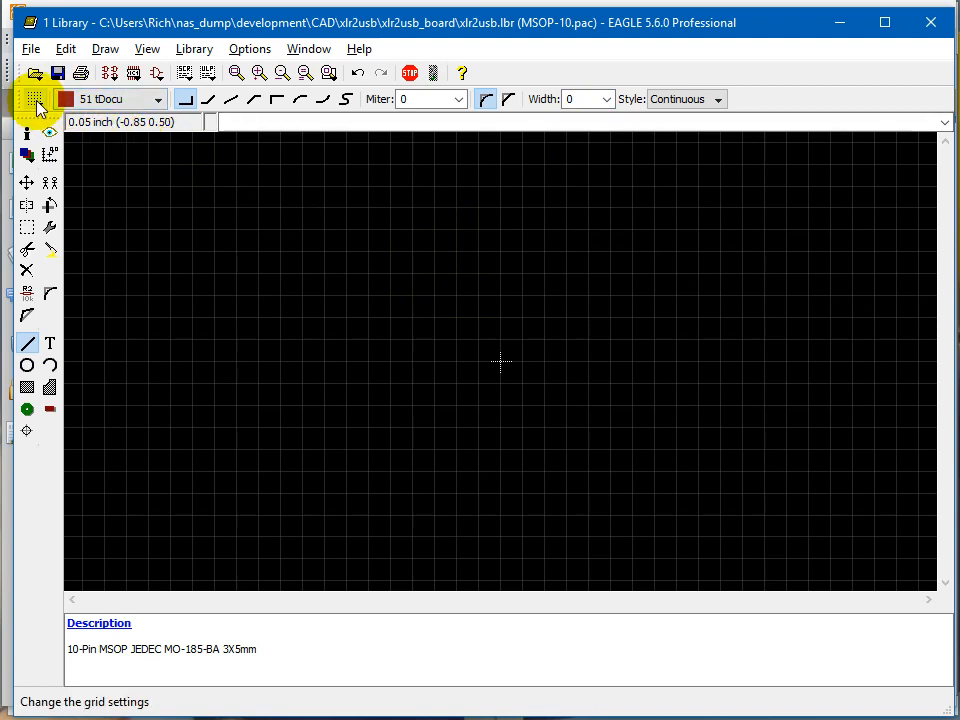
# Open the grid settings and change the grid size unit from inches to millimetres.
pyautogui.click(35, 100)
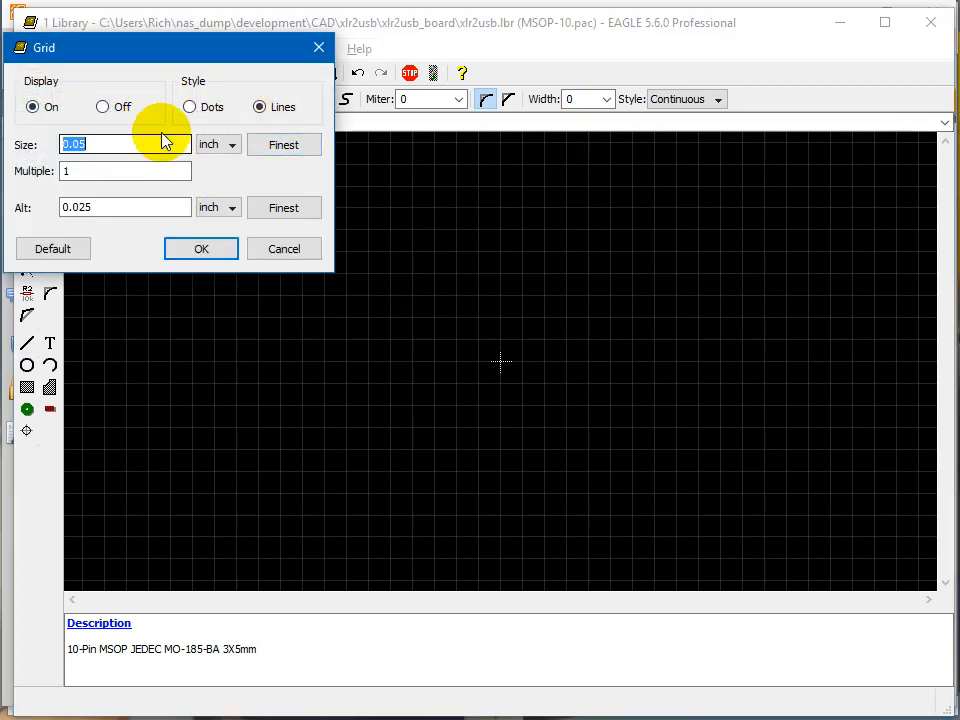
pyautogui.click(216, 145)
pyautogui.click(216, 175)
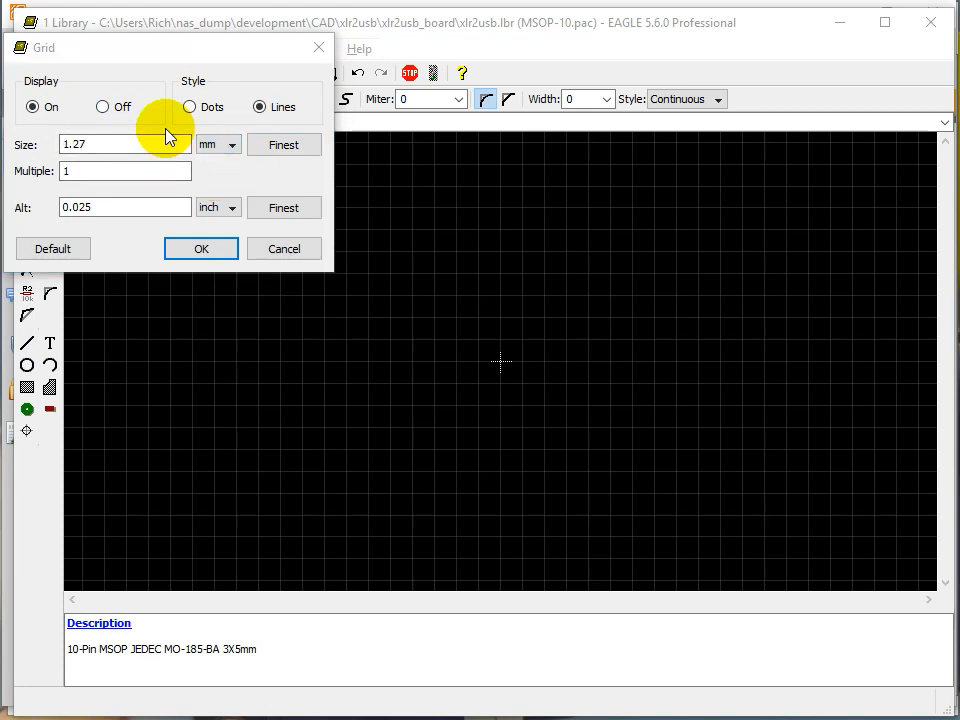
# Check the lead pitch in the MSOP outline drawing of the Foxit Reader datasheet and return to EAGLE's grid settings.
pyautogui.hotkey('alt', 'Tab')
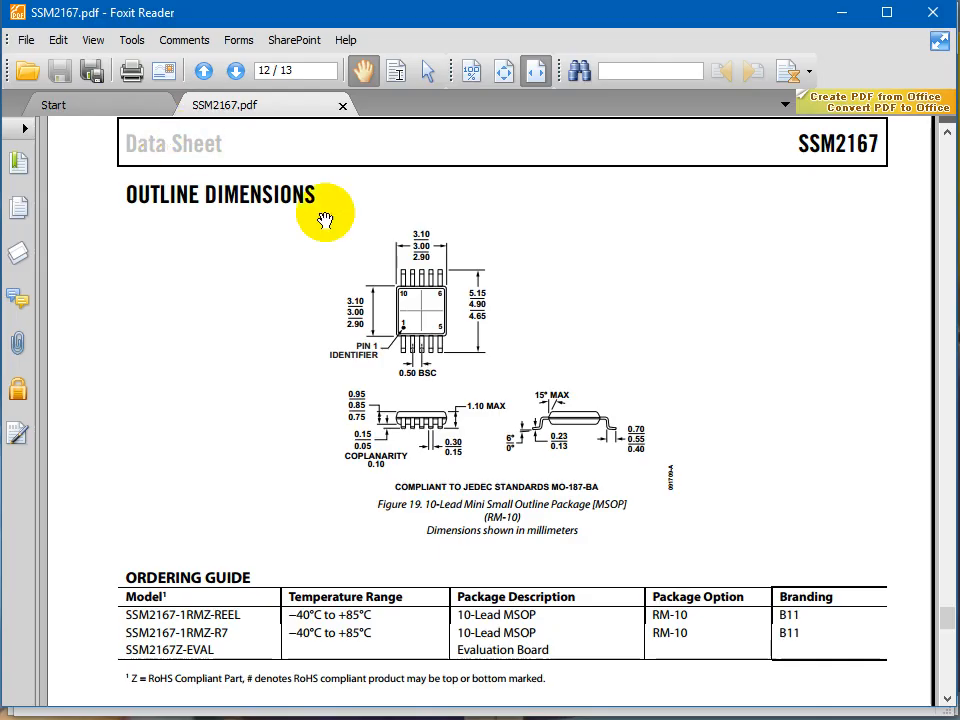
pyautogui.click(416, 350)
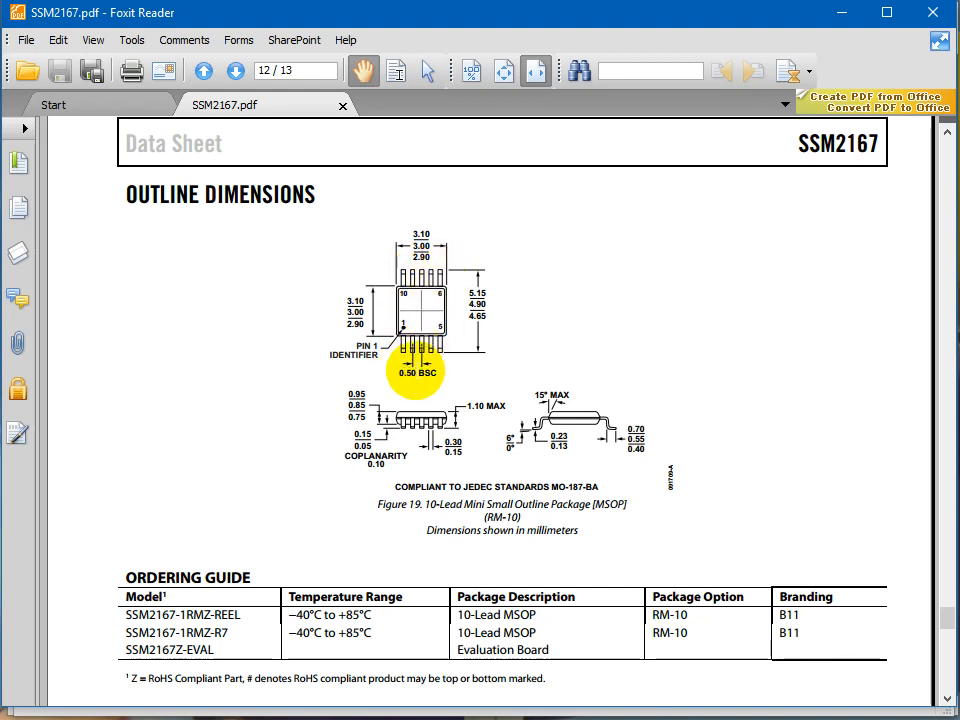
pyautogui.moveTo(400, 372); pyautogui.dragTo(436, 371)
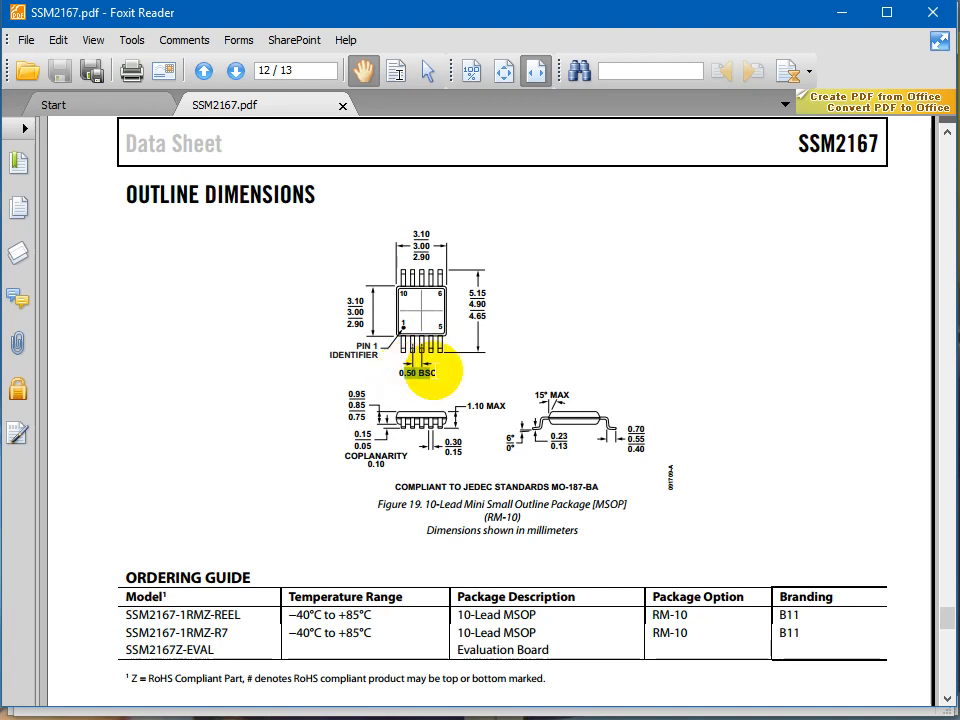
pyautogui.click(437, 376)
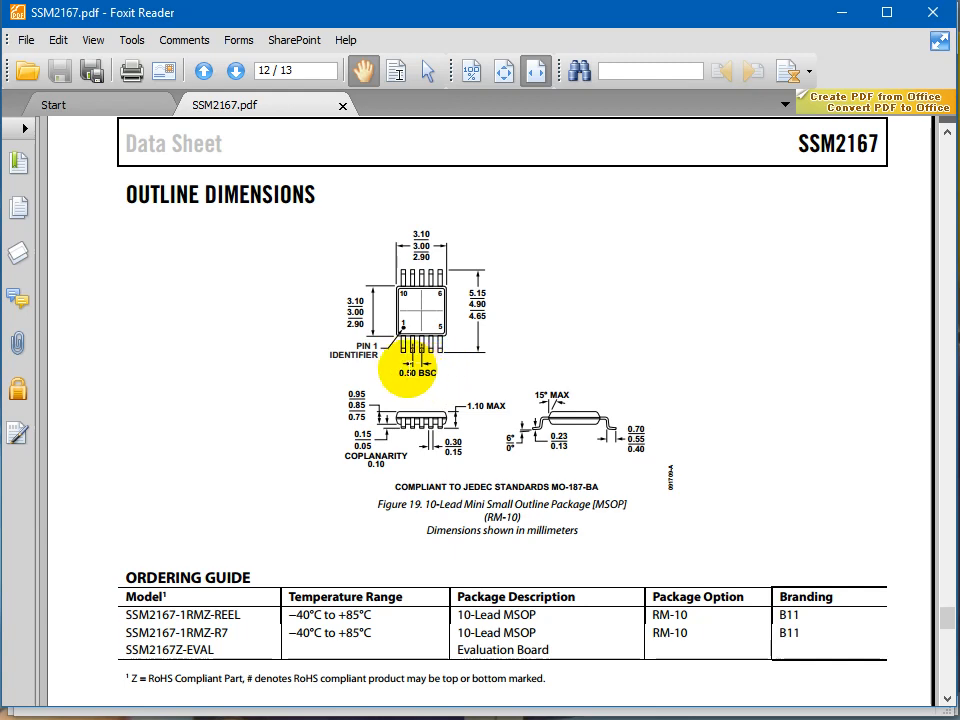
pyautogui.hotkey('alt', 'Tab')
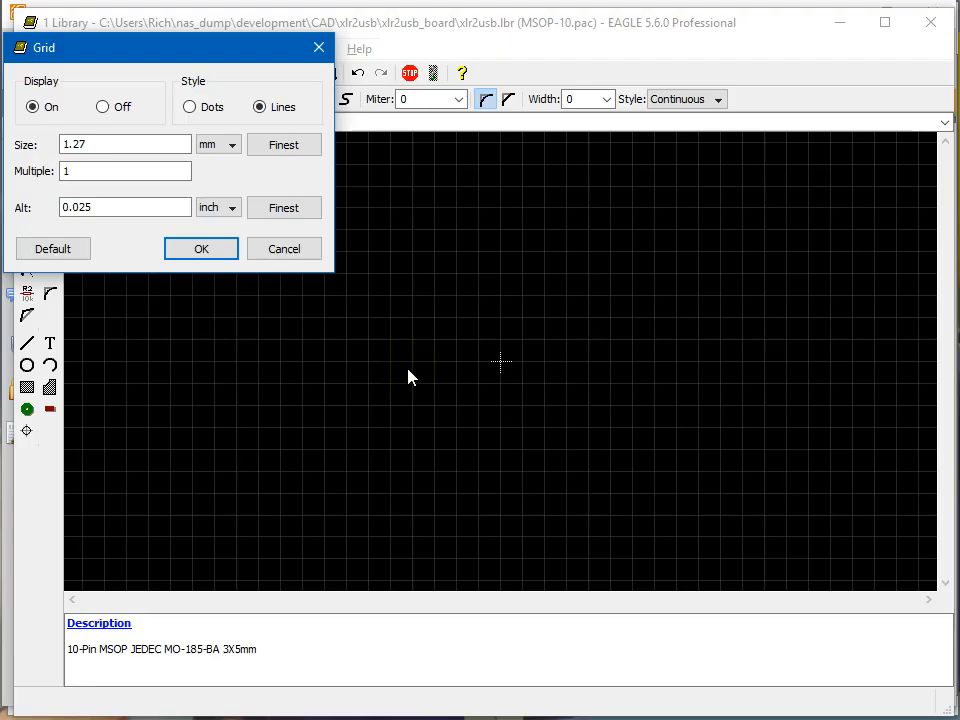
# Set the grid size to 0.25 mm with a multiple of 2 and apply the grid settings.
pyautogui.click(145, 149)
pyautogui.doubleClick(145, 149)
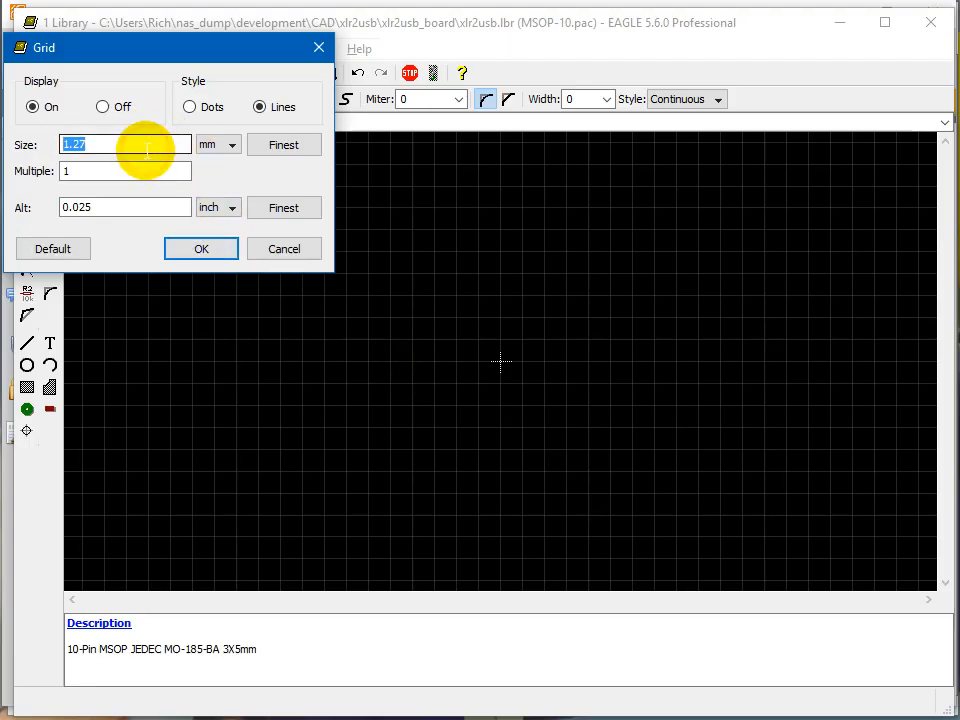
pyautogui.write('.25')
pyautogui.press('Tab')
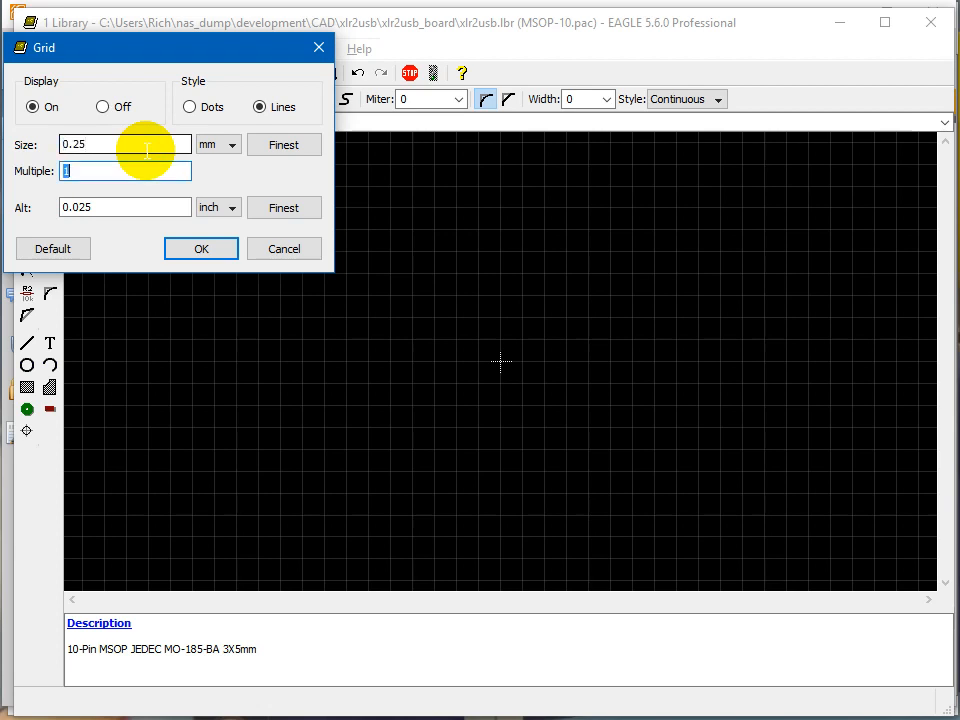
pyautogui.write('2')
pyautogui.click(211, 246)
pyautogui.scroll(3, 504, 355)
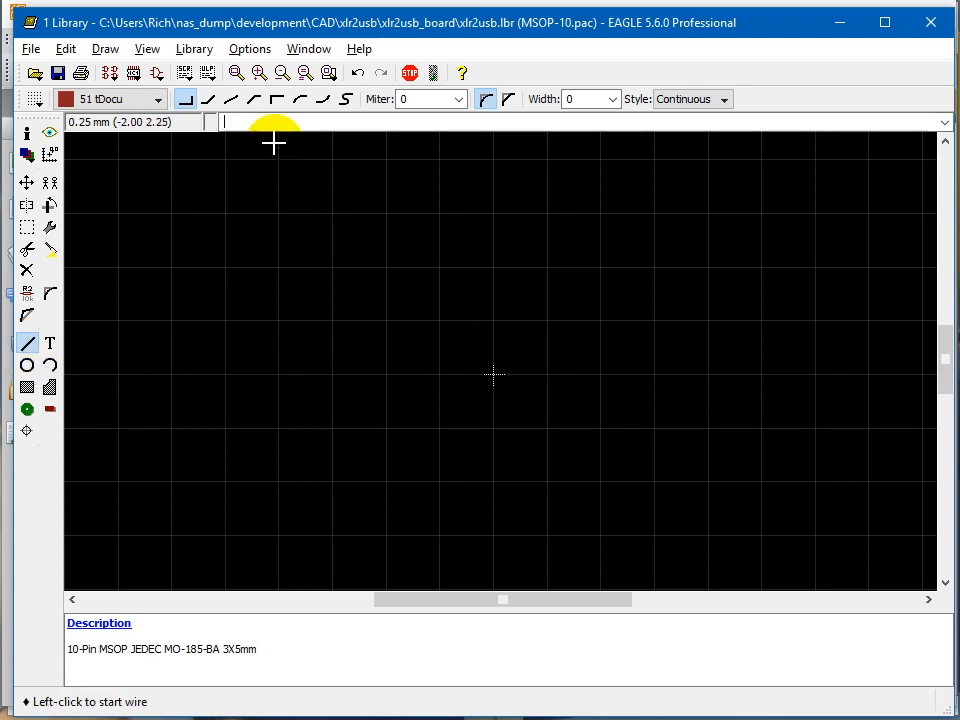
# Check the package dimensions in the Foxit Reader datasheet, and start the body outline wire at (-1.5 -2.5) in EAGLE.
pyautogui.write('wire (')
pyautogui.hotkey('alt', 'Tab')
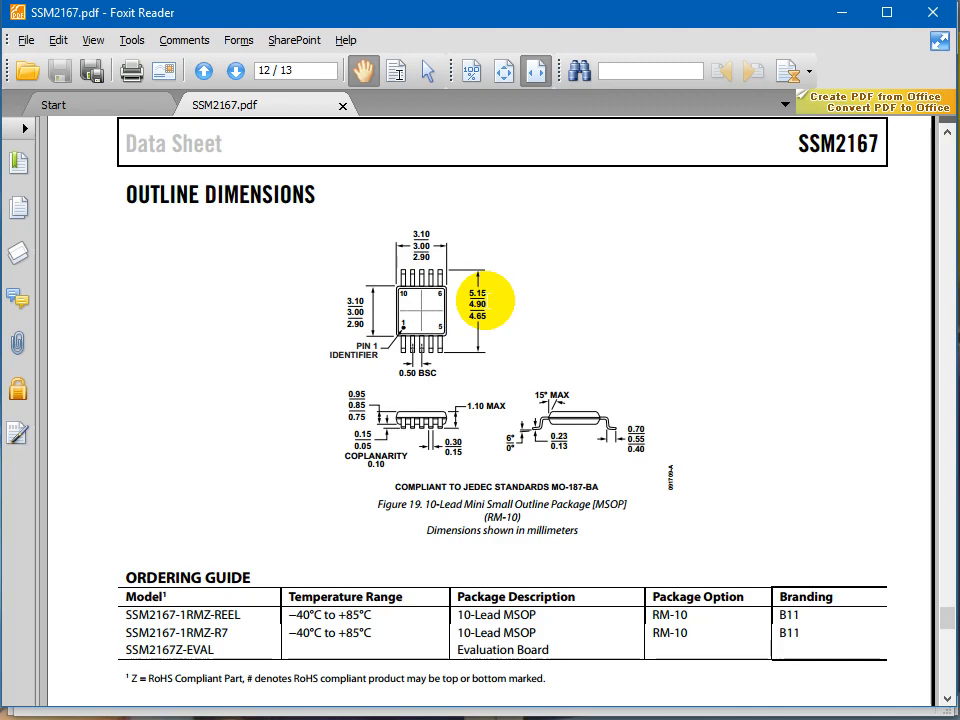
pyautogui.hotkey('alt', 'Tab')
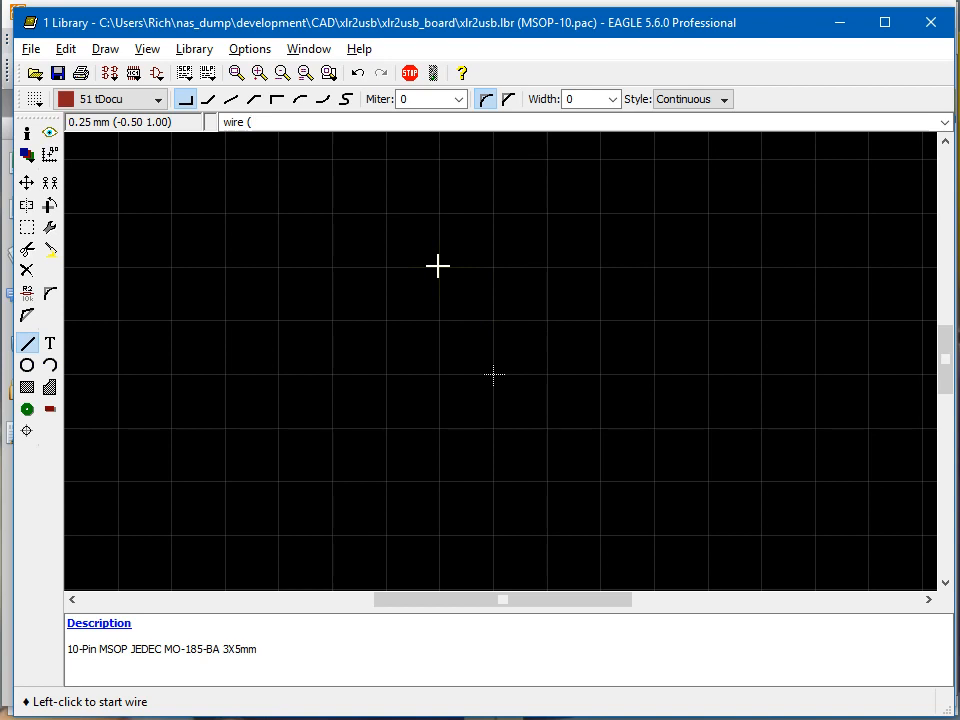
pyautogui.write('-1.5 -2.5)')
pyautogui.press('Return')
pyautogui.scroll(2, 416, 258)
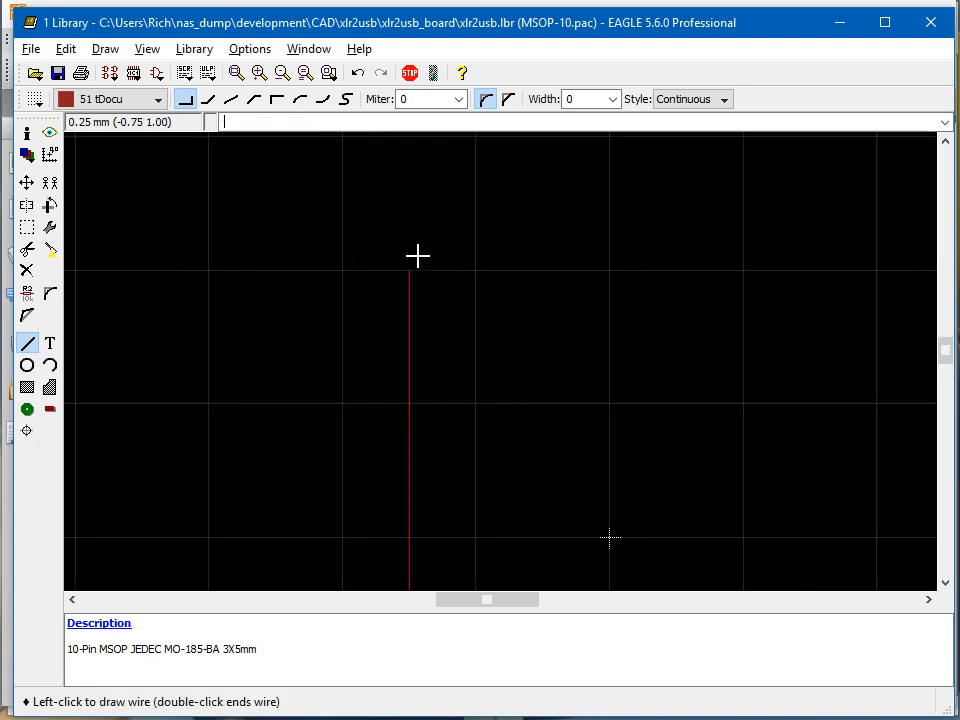
pyautogui.scroll(-4, 414, 256)
pyautogui.scroll(2, 494, 269)
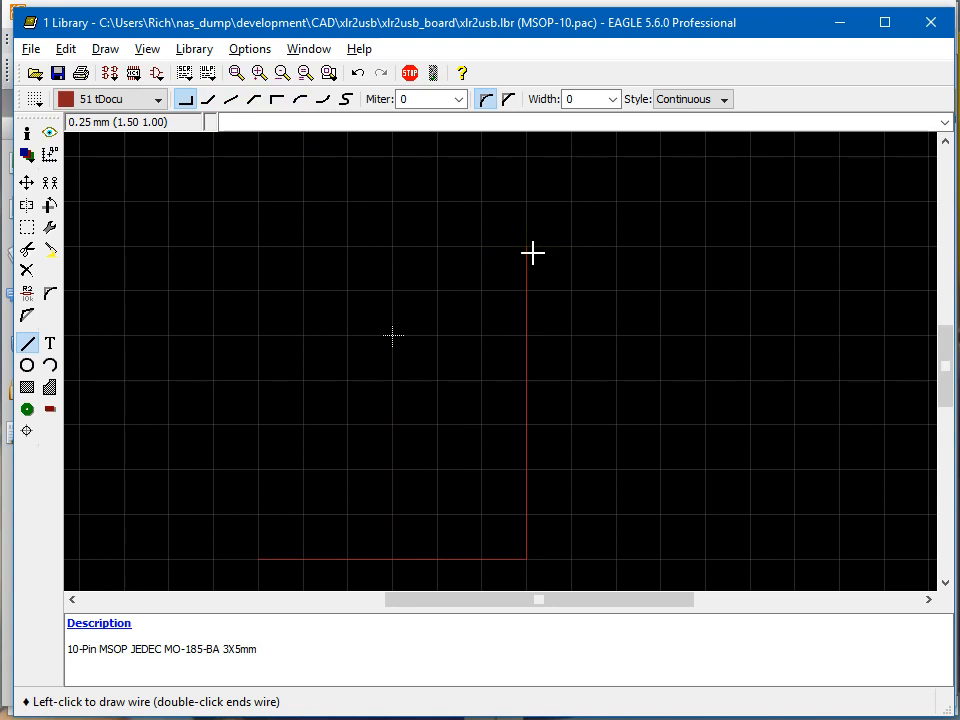
# Continue the outline wire to the opposite corner at (1.5 2.5) by reusing the previous coordinate entry.
pyautogui.press('Up')
pyautogui.hotkey('shift', 'Right')
pyautogui.hotkey('shift', 'Right')
pyautogui.hotkey('shift', 'Right')
pyautogui.hotkey('shift', 'Right')
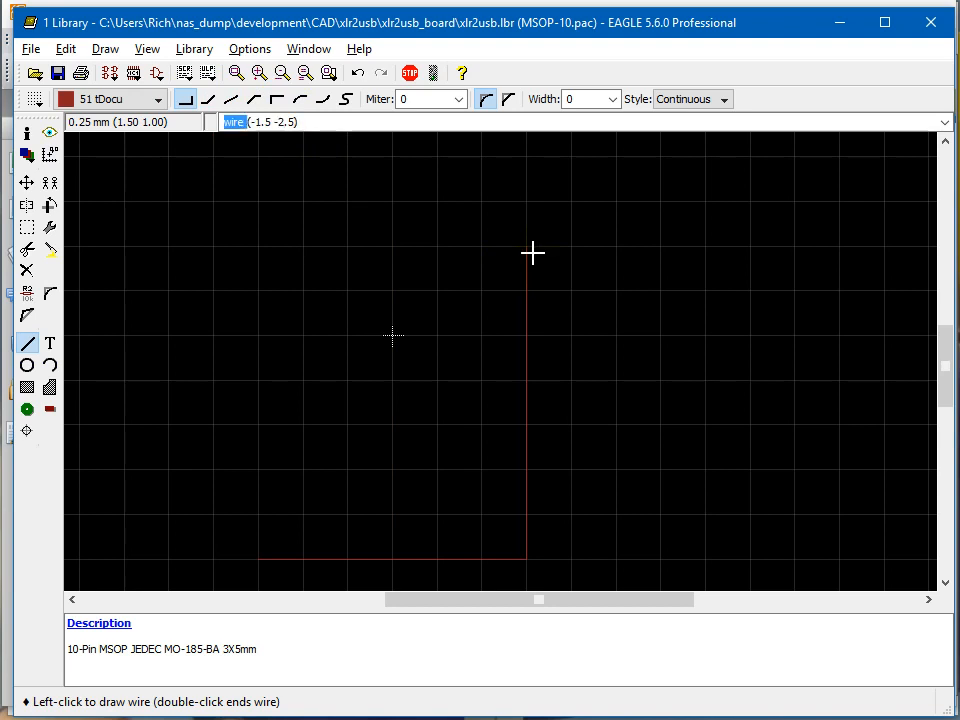
pyautogui.press('Delete')
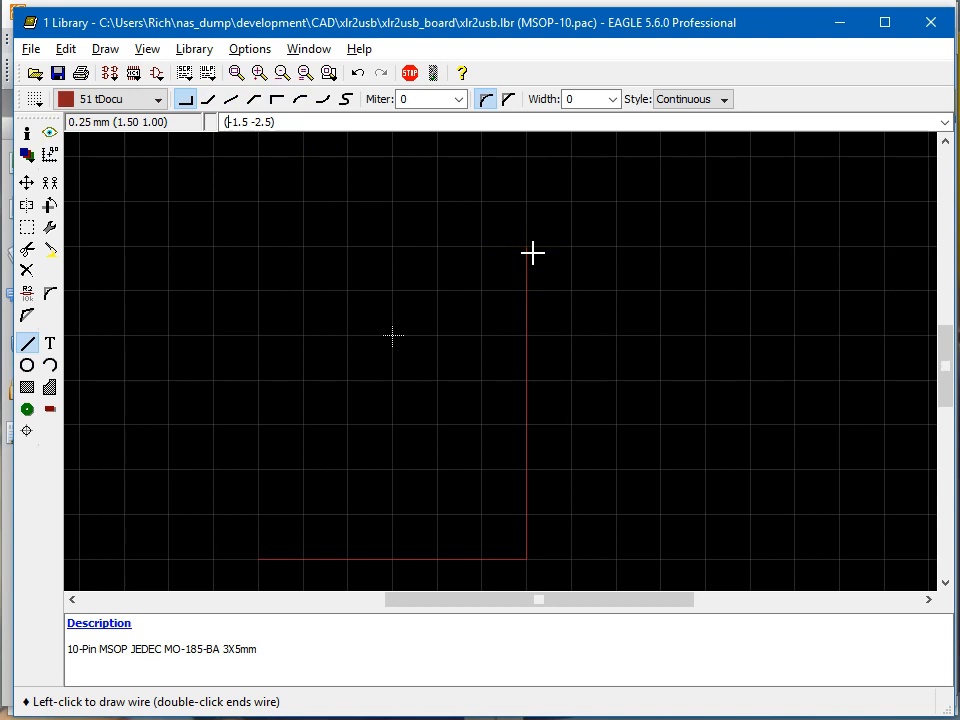
pyautogui.press('Delete')
pyautogui.press('Right')
pyautogui.press('Right')
pyautogui.press('Right')
pyautogui.press('Right')
pyautogui.press('Delete')
pyautogui.press('Return')
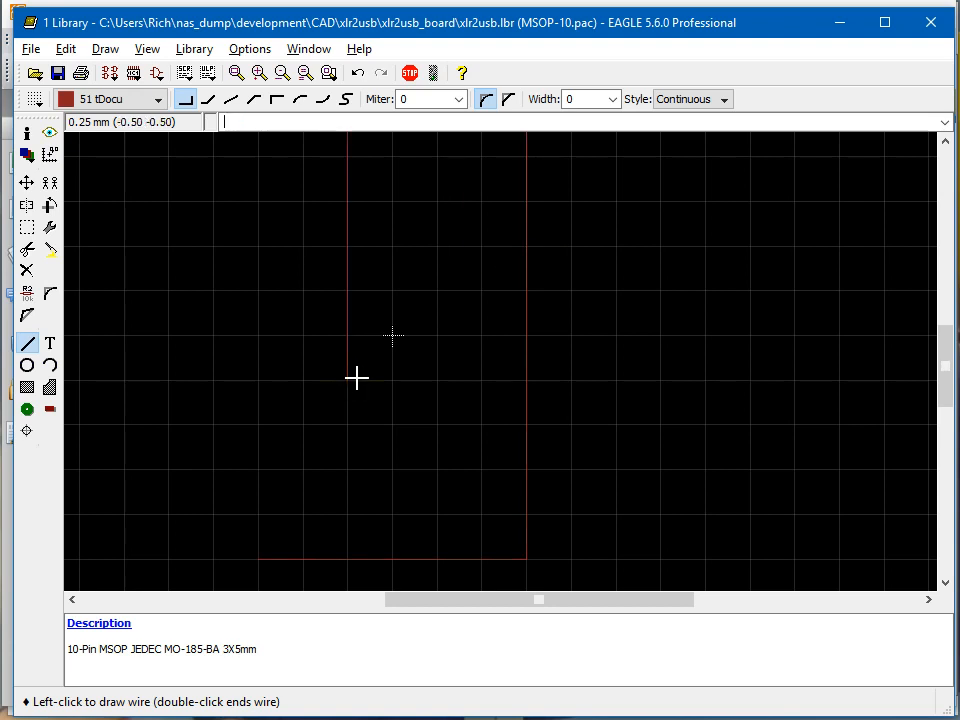
pyautogui.scroll(-1, 379, 364)
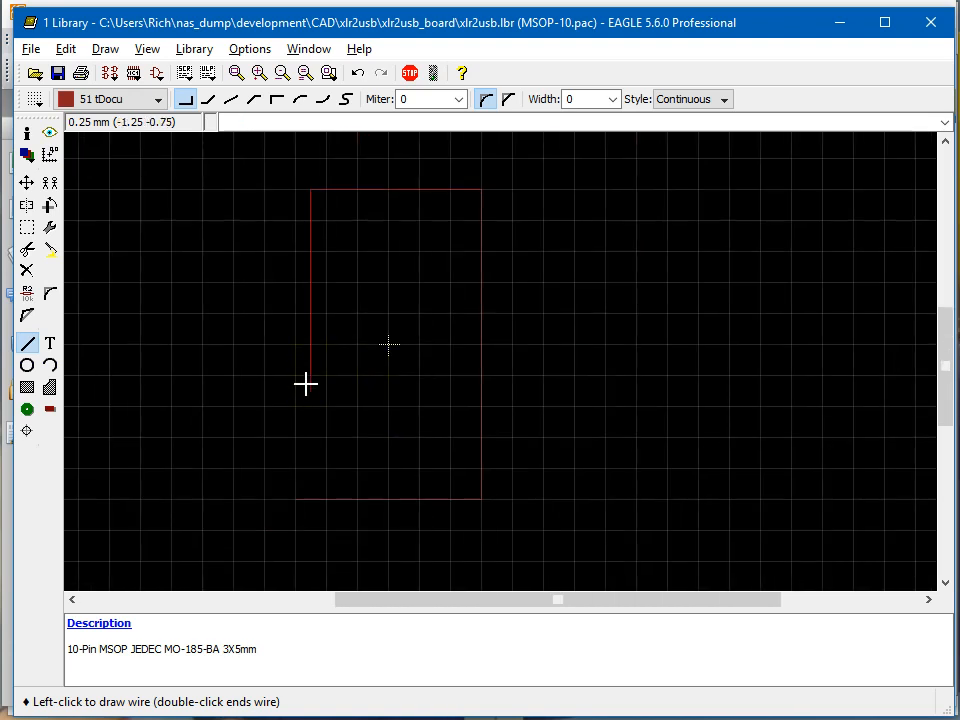
# Close the rectangular body outline by running the wire back to its start at (-1.5 -2.5), and end the wire.
pyautogui.press('Up')
pyautogui.press('Up')
pyautogui.press('Left')
pyautogui.press('Left')
pyautogui.press('Left')
pyautogui.press('Left')
pyautogui.press('Left')
pyautogui.press('Left')
pyautogui.press('Left')
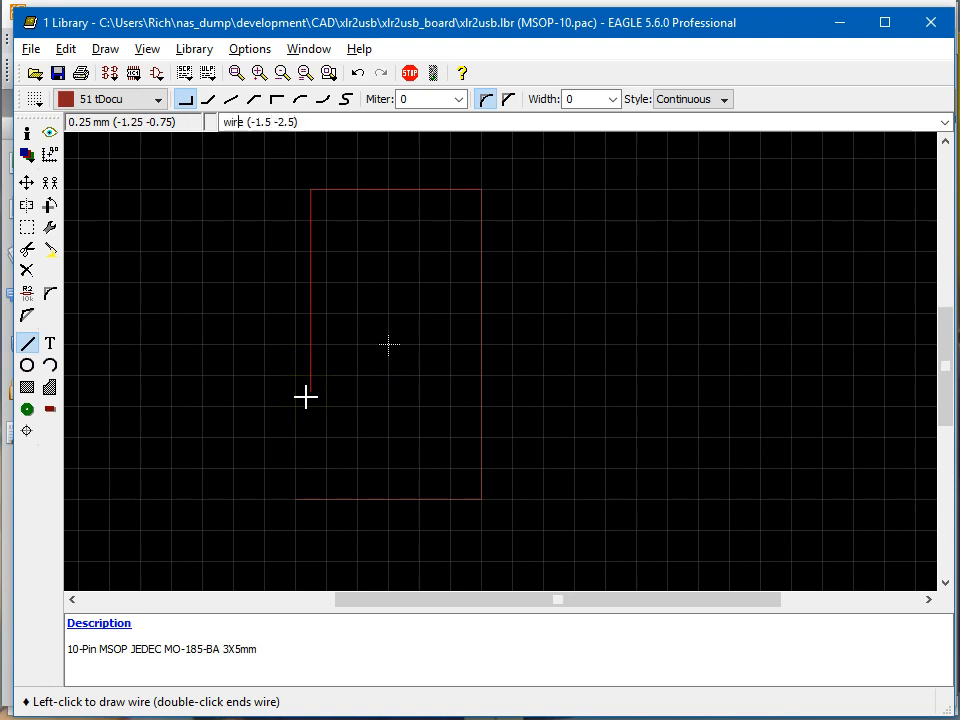
pyautogui.press('BackSpace')
pyautogui.press('BackSpace')
pyautogui.press('BackSpace')
pyautogui.press('BackSpace')
pyautogui.press('BackSpace')
pyautogui.press('Return')
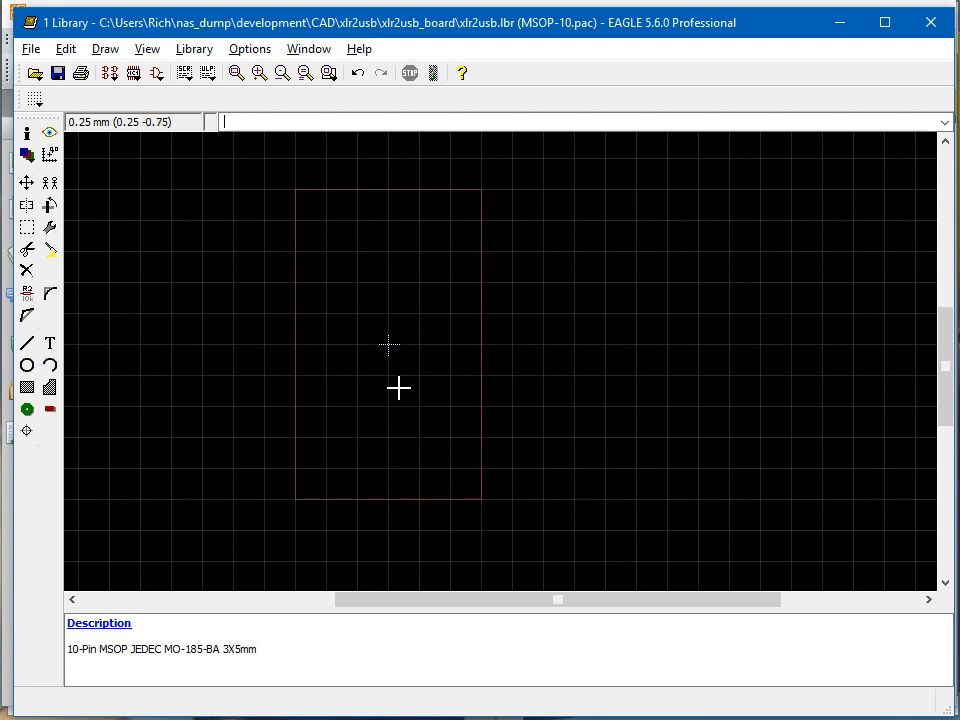
# Check the pin 1 identifier in the Foxit Reader datasheet, and start an EAGLE polygon on tDocu with width 0.127 and an arc bend.
pyautogui.hotkey('alt', 'Tab')
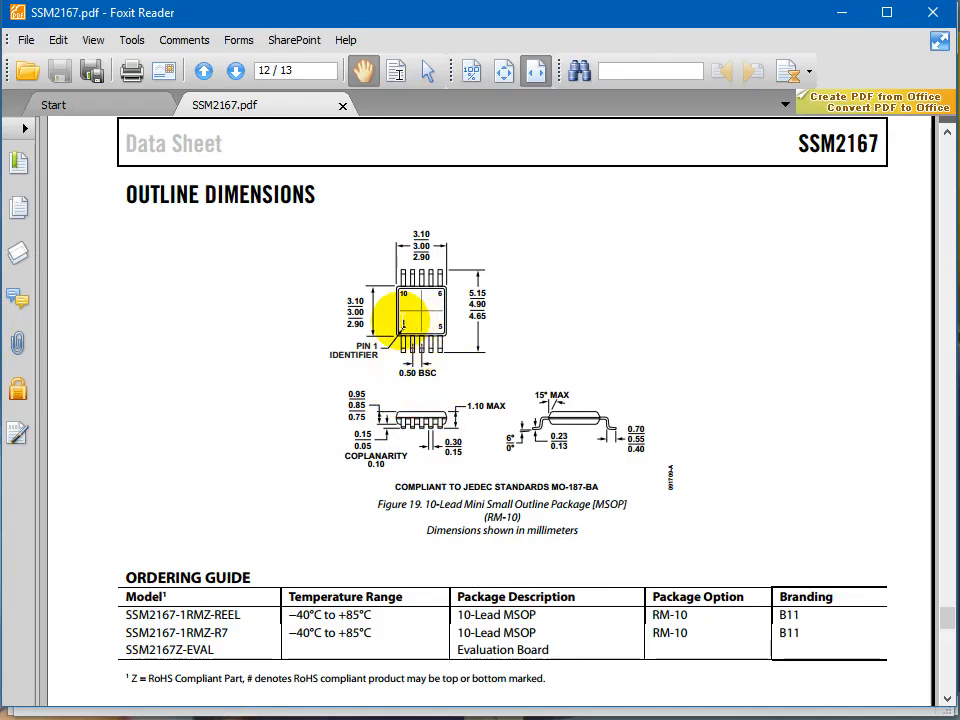
pyautogui.hotkey('alt', 'Tab')
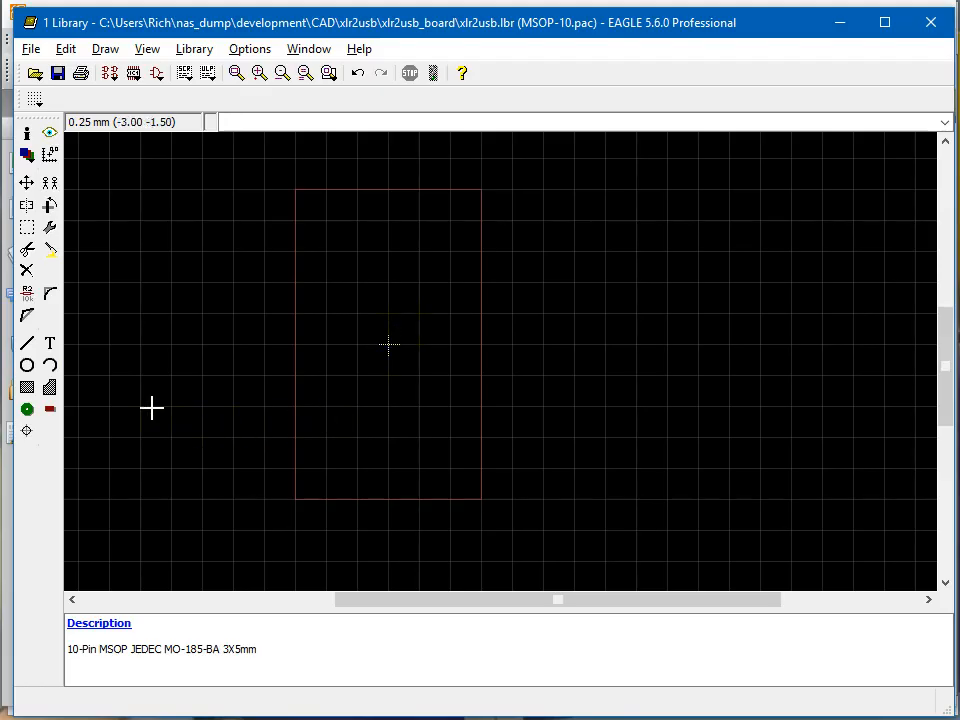
pyautogui.click(50, 389)
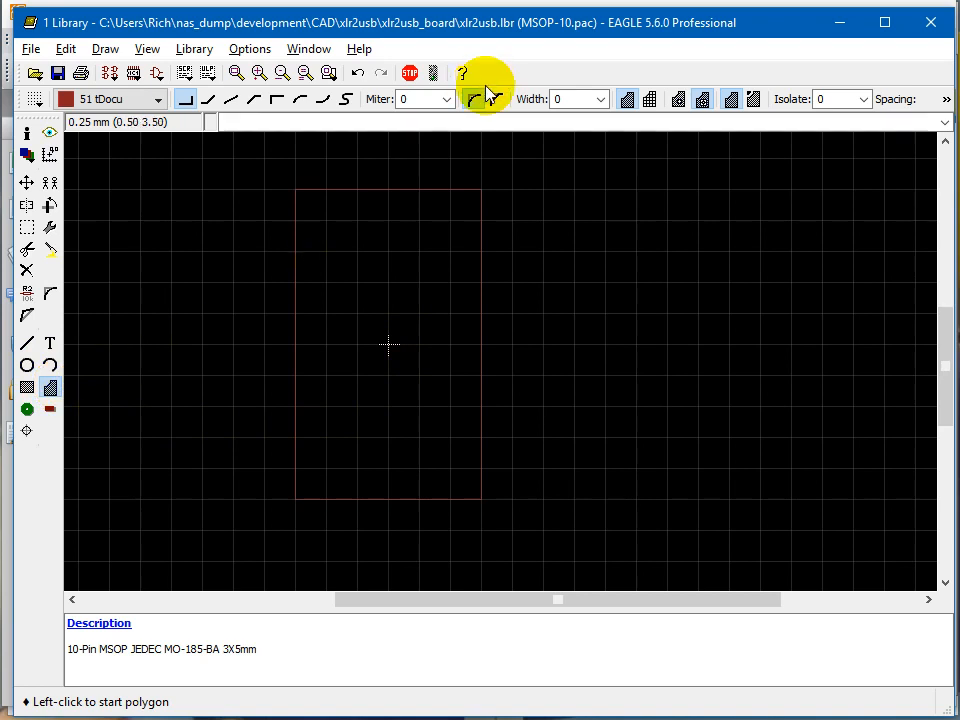
pyautogui.click(601, 101)
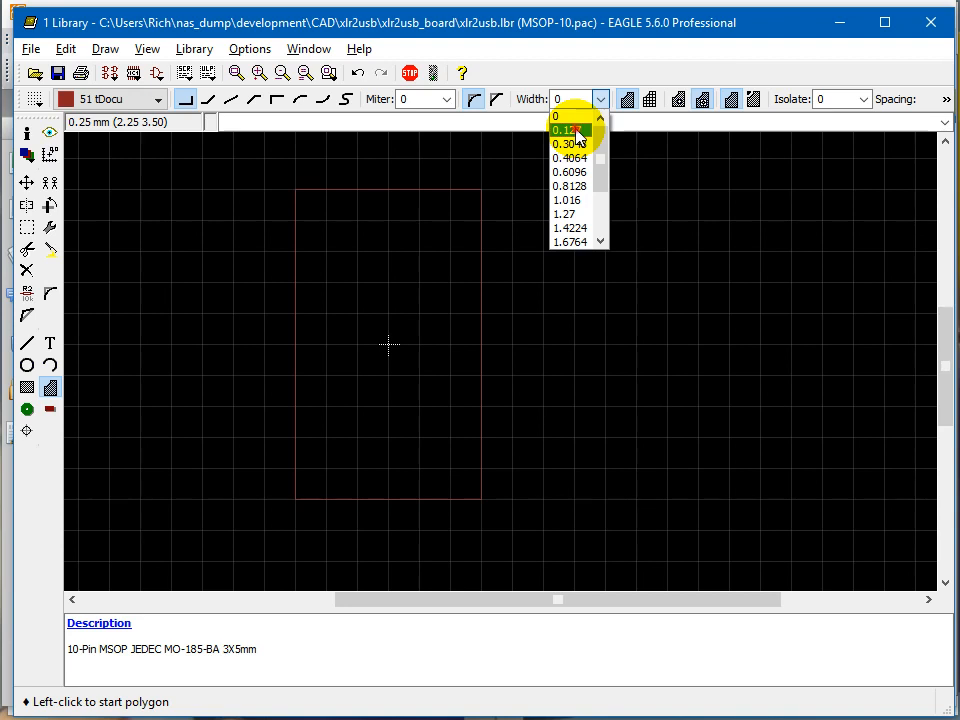
pyautogui.click(570, 130)
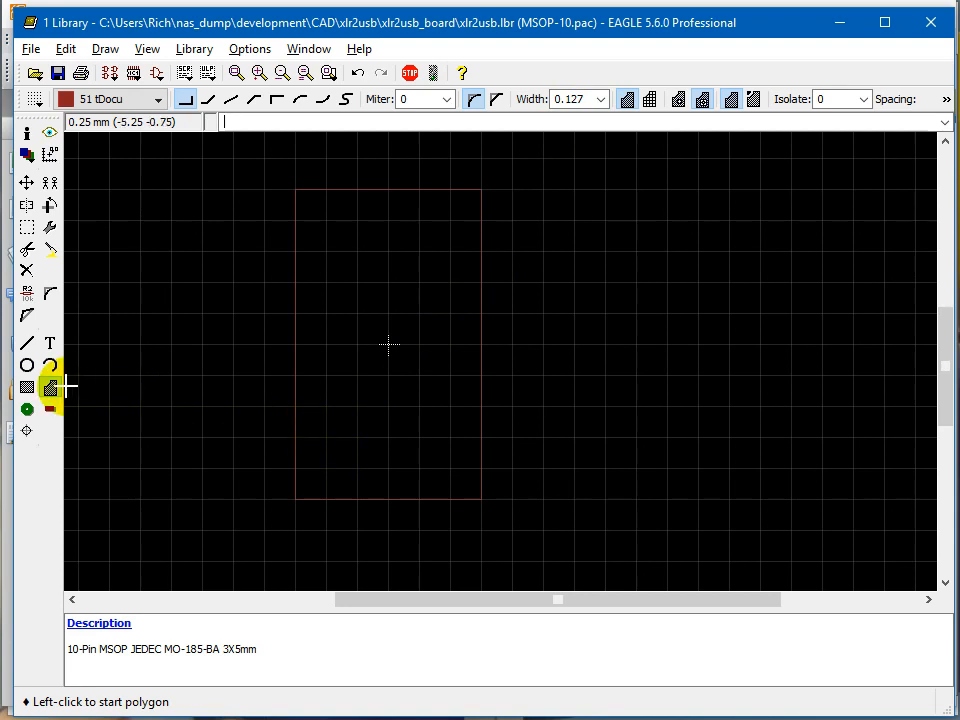
pyautogui.click(299, 100)
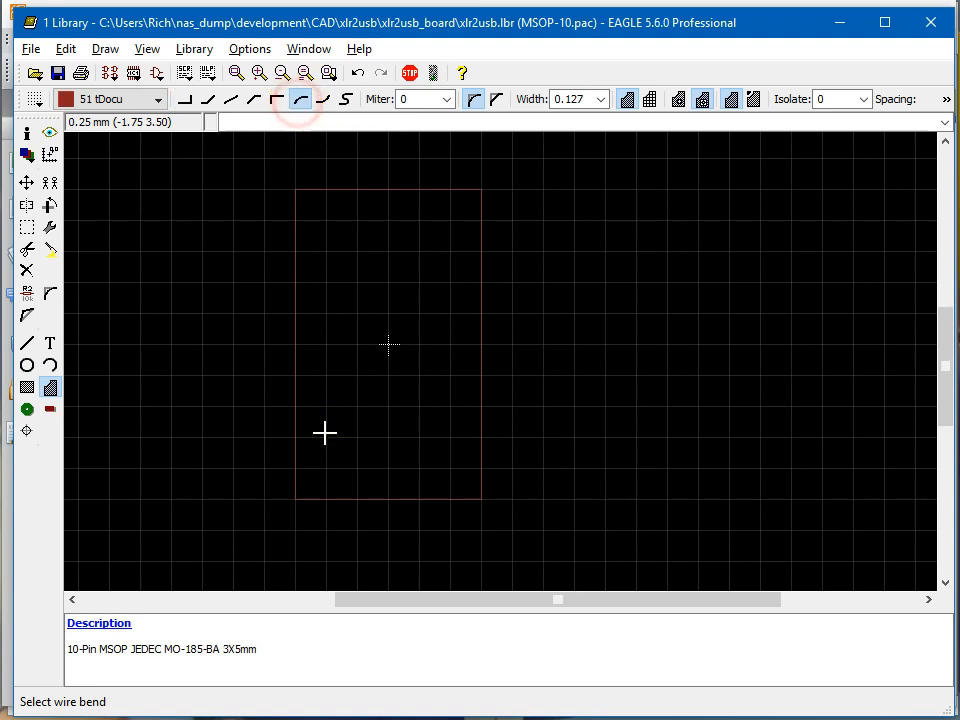
# Draw a closed circular polygon of 0.25 mm radius centred at (-1 -2) as the pin 1 marker inside the outline.
pyautogui.scroll(3, 316, 490)
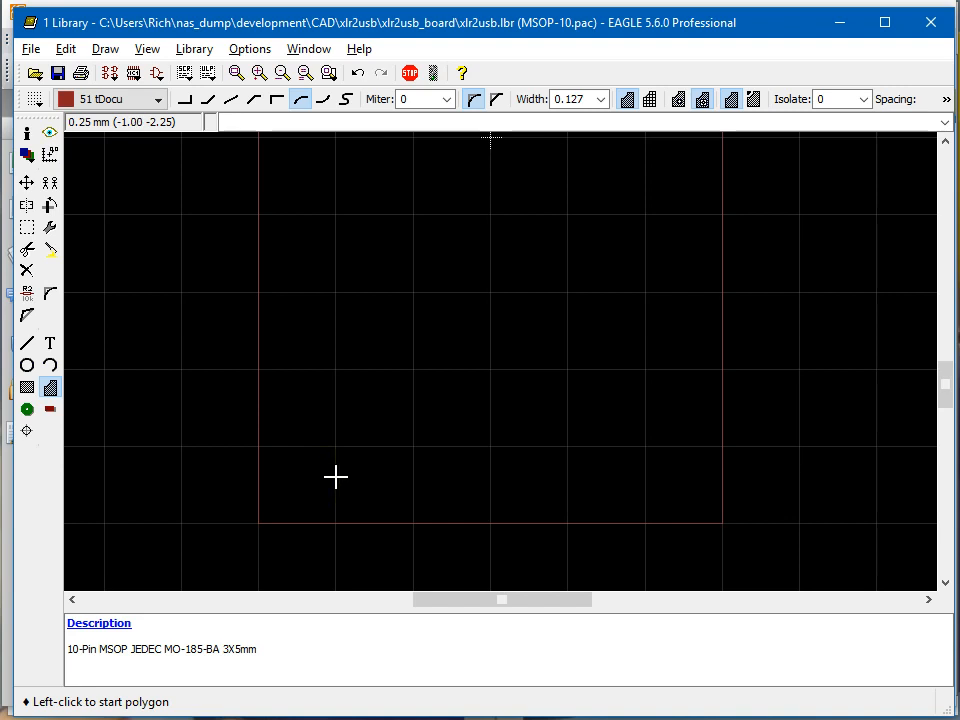
pyautogui.click(336, 478)
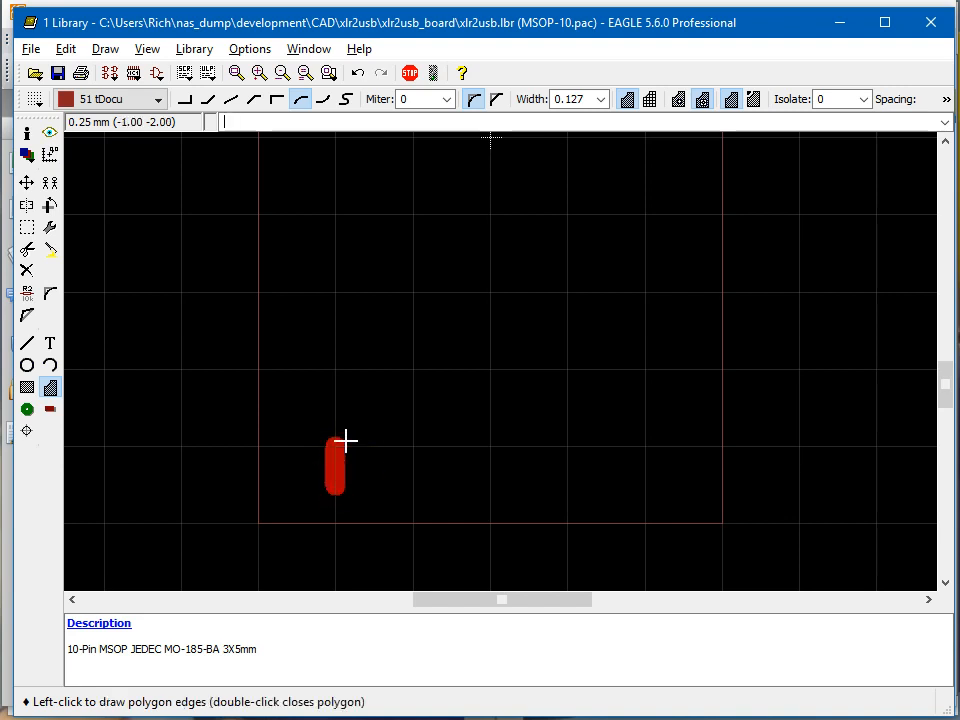
pyautogui.click(363, 441)
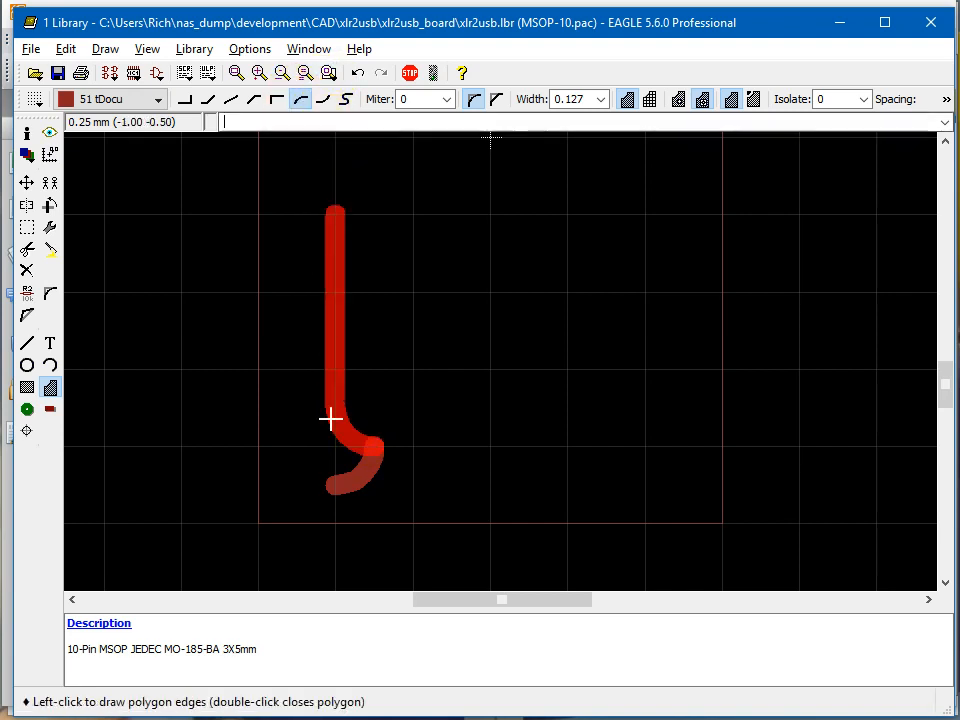
pyautogui.rightClick(347, 423)
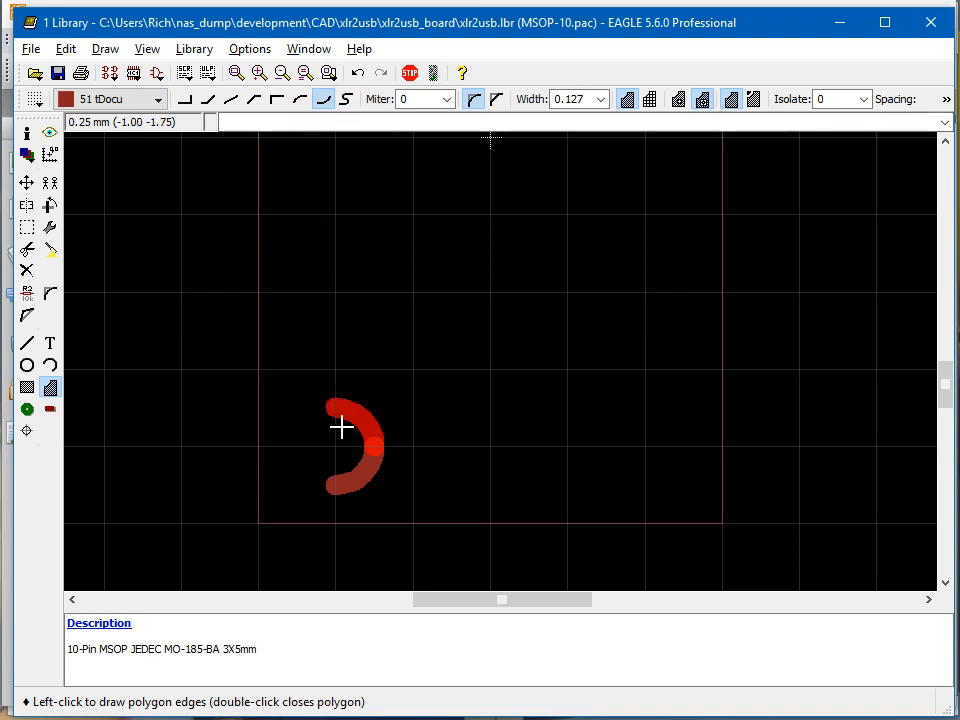
pyautogui.click(347, 424)
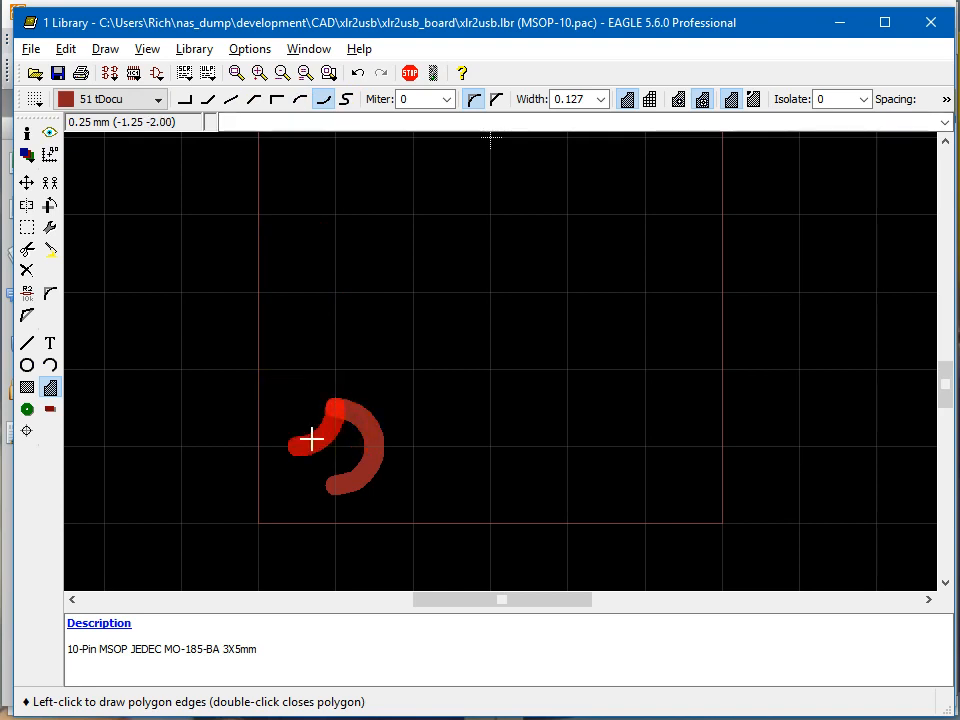
pyautogui.rightClick(312, 438)
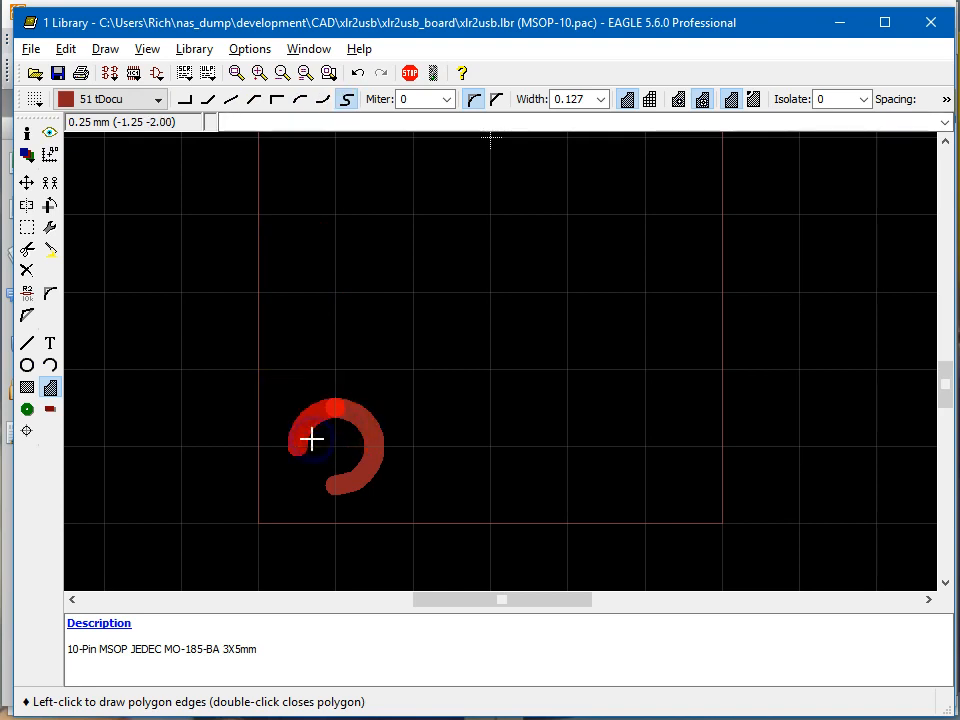
pyautogui.click(336, 485)
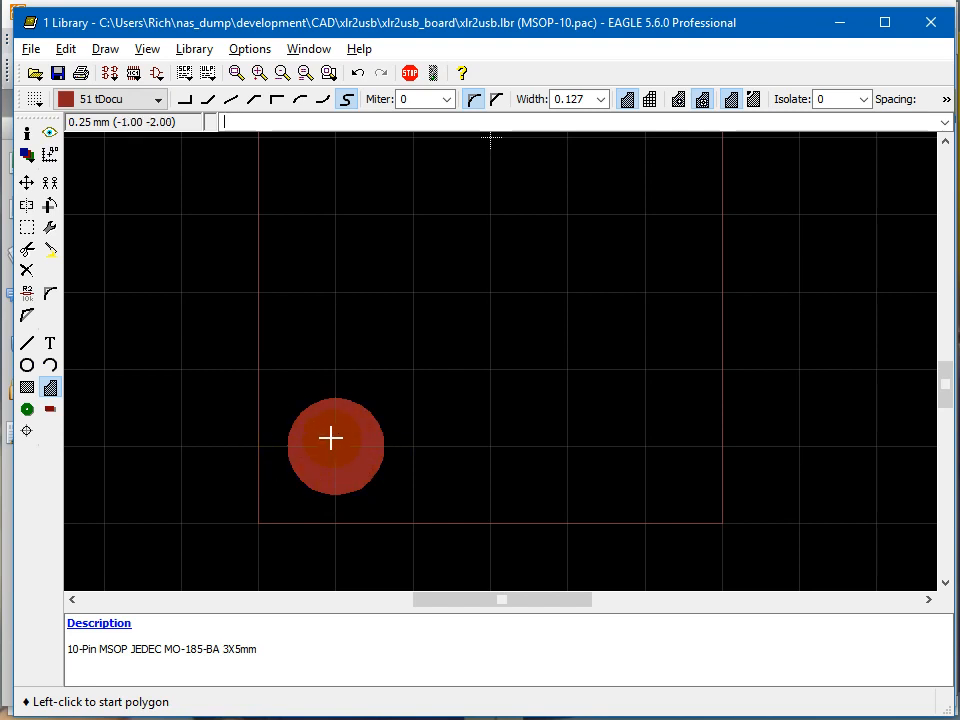
# Create a >NAME text label for the package on the tDocu layer.
pyautogui.scroll(-2, 332, 437)
pyautogui.scroll(-2, 349, 399)
pyautogui.scroll(2, 358, 379)
pyautogui.scroll(-1, 358, 379)
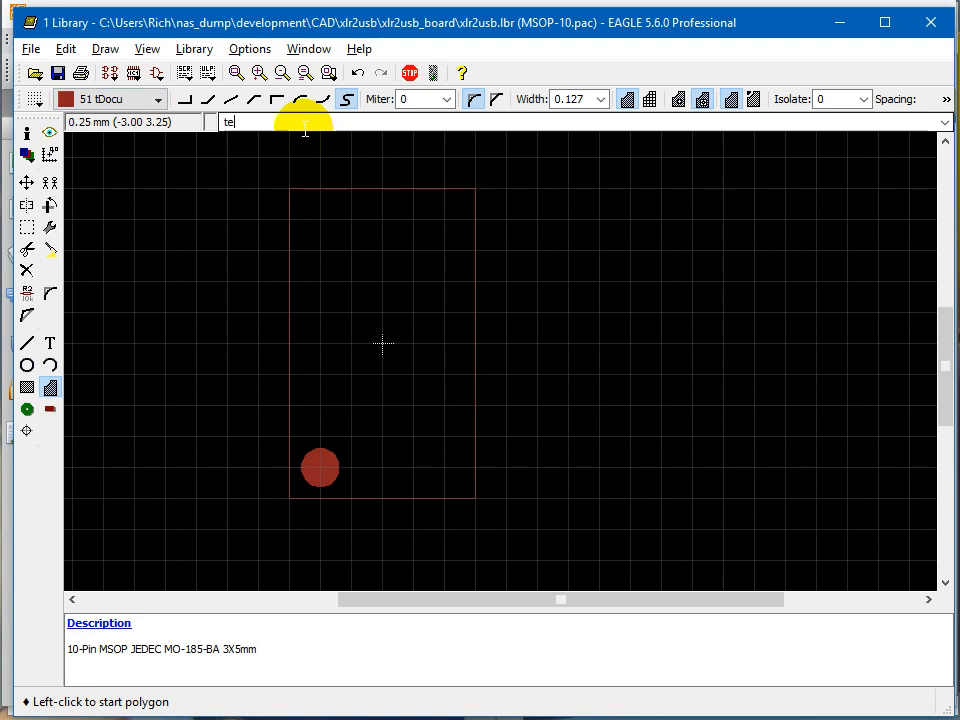
pyautogui.press('Return')
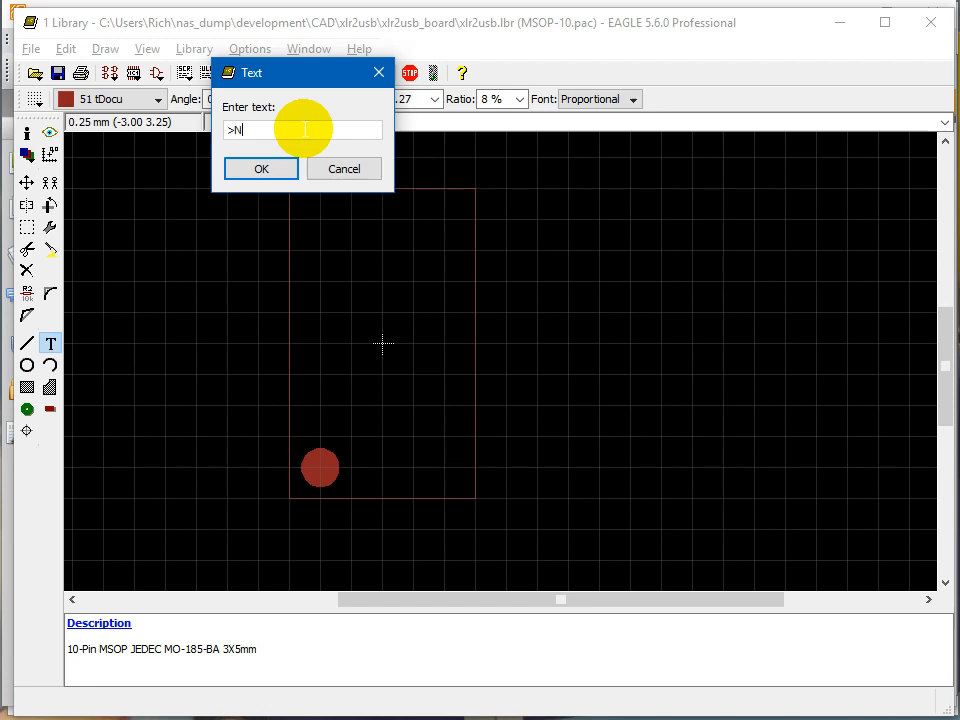
pyautogui.write('AME')
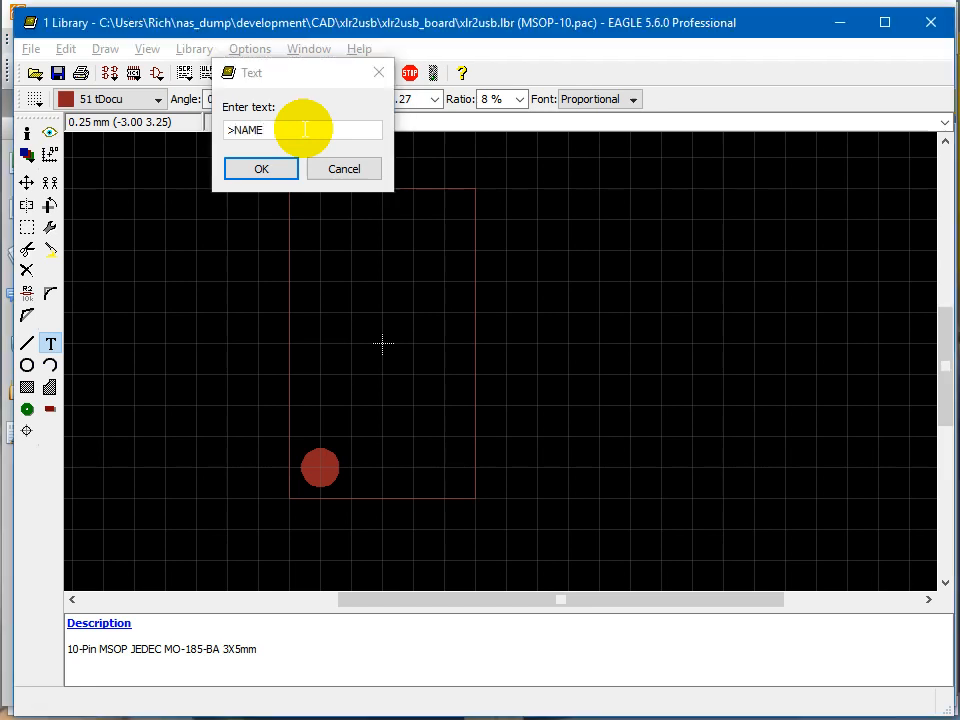
pyautogui.press('Return')
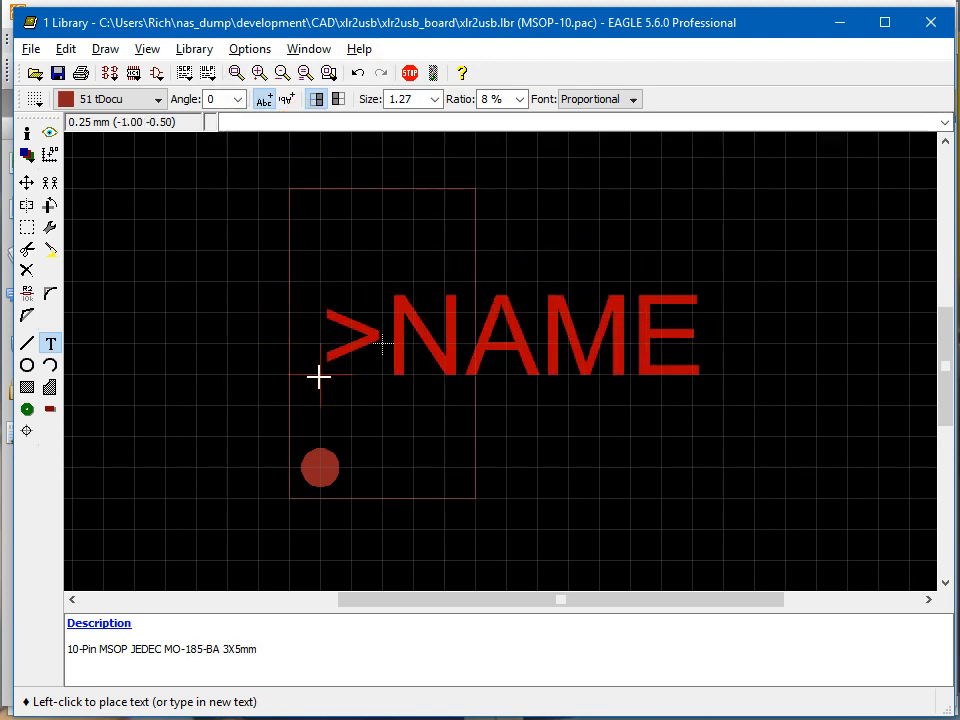
# Set the >NAME label's size to 1 and place it horizontally at (-1.25 -0.50), starting inside the body outline.
pyautogui.click(321, 377)
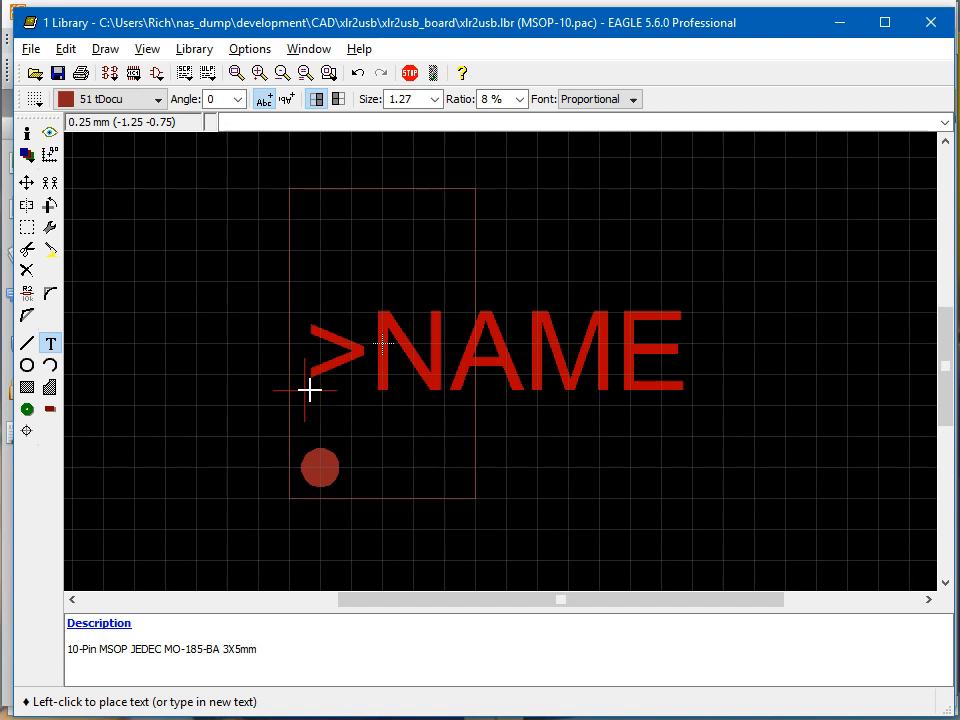
pyautogui.rightClick(377, 408)
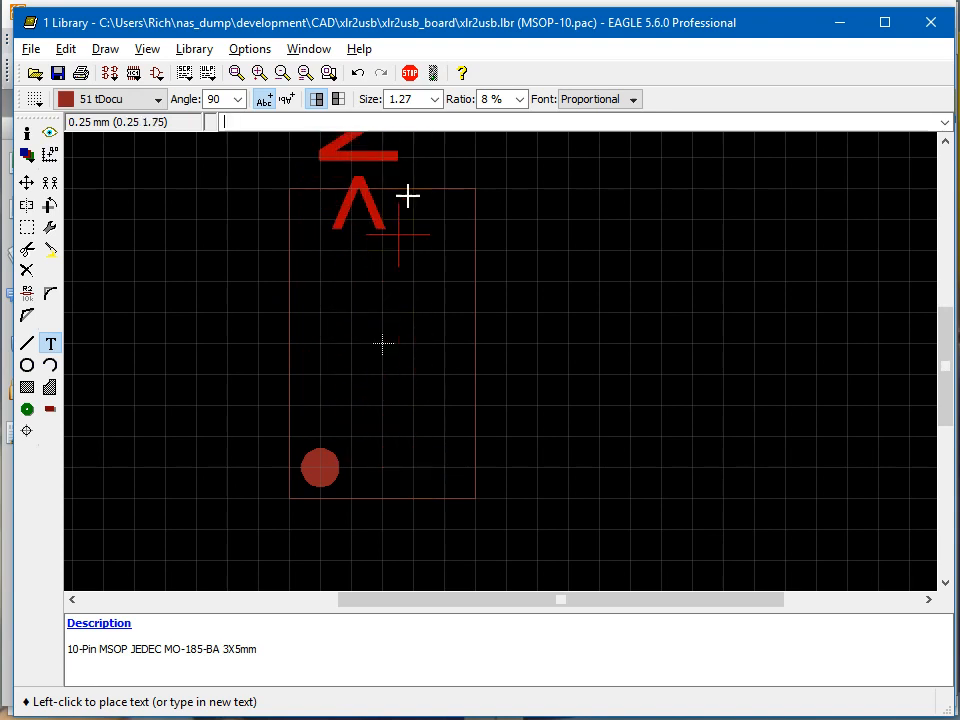
pyautogui.click(436, 100)
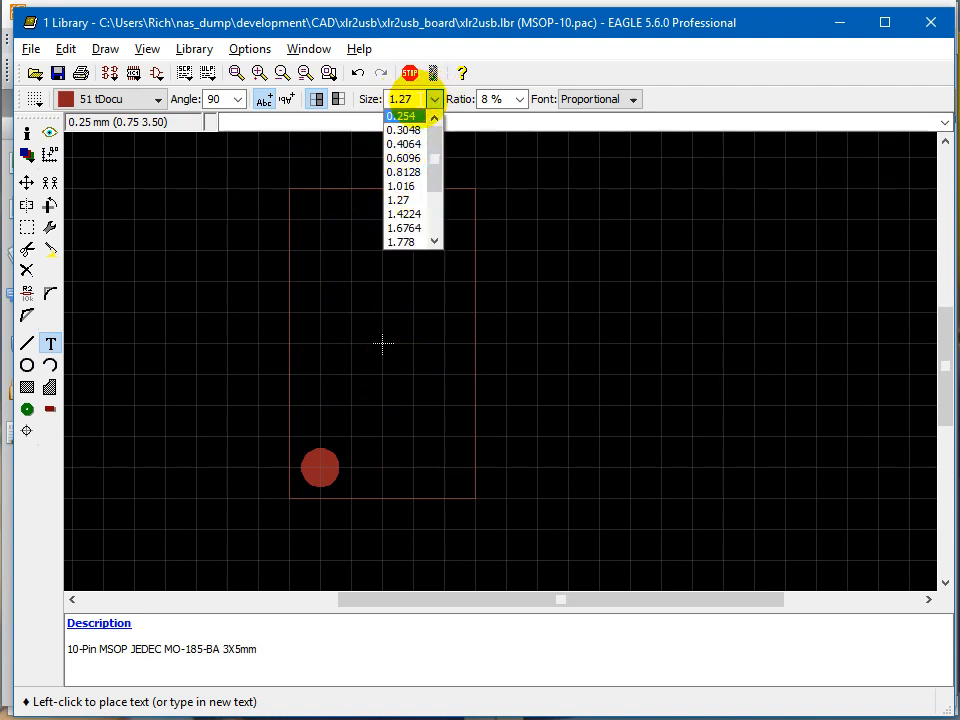
pyautogui.click(435, 97)
pyautogui.write('1')
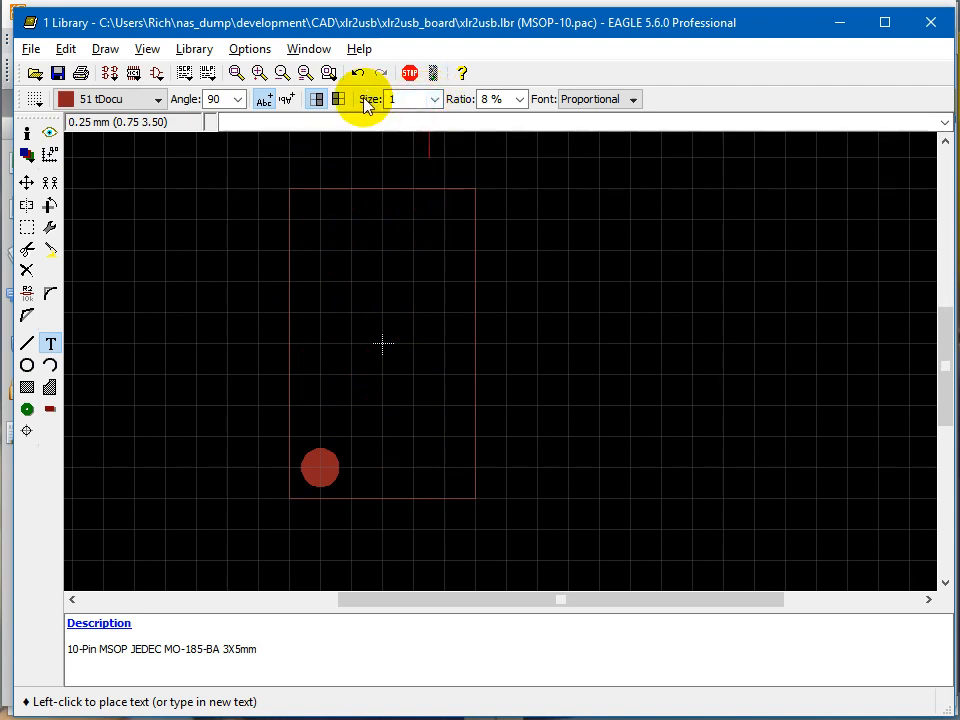
pyautogui.keyDown('shift'); pyautogui.rightClick(377, 358); pyautogui.keyUp('shift')
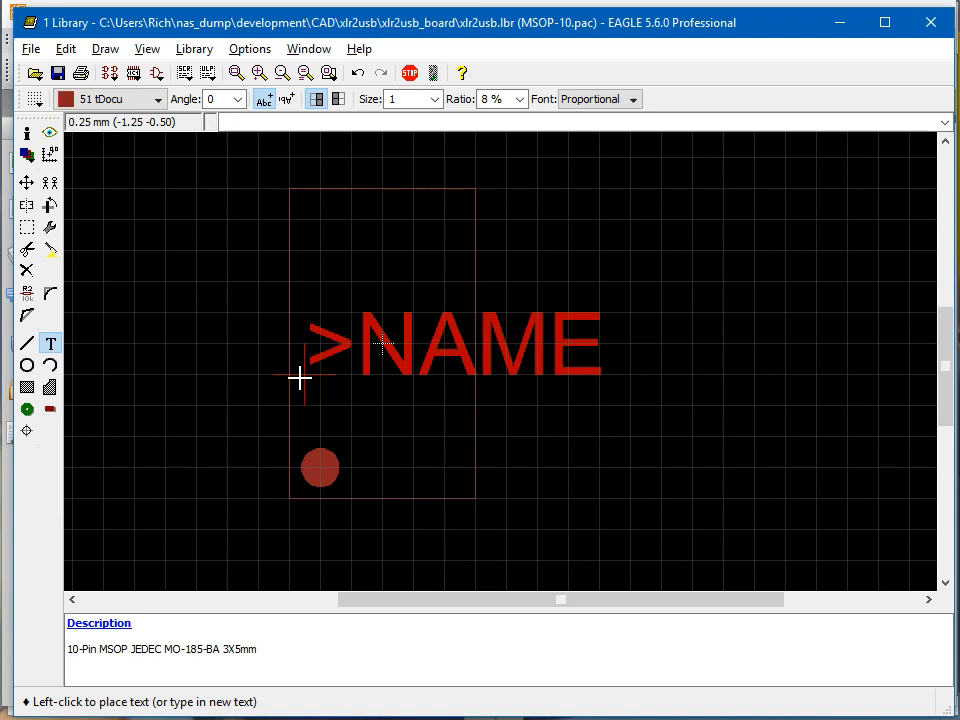
pyautogui.click(300, 377)
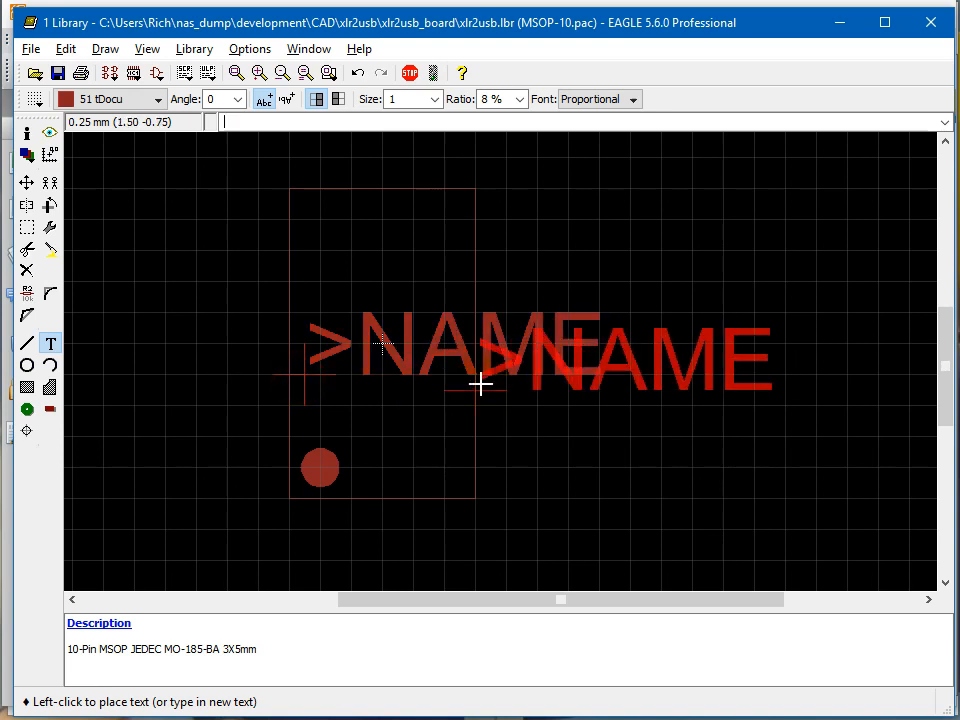
pyautogui.press('Escape')
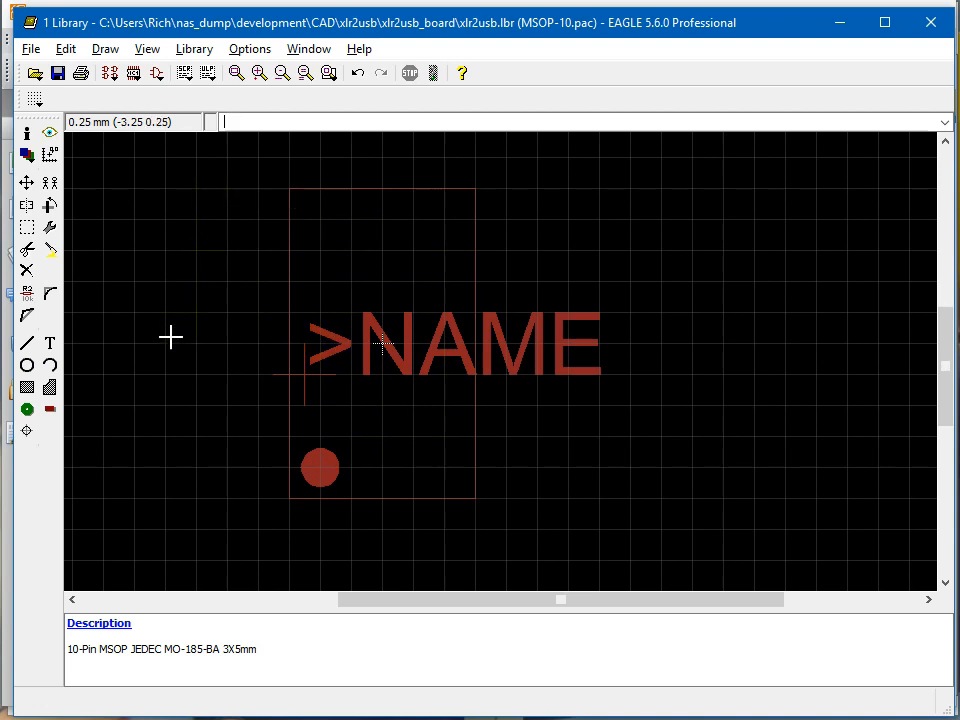
# Draw a closed rectangular outline around the body on layer 21 tPlace, with 0.127 wide wire from (-1.75 2.75) to (1.75 -2.75).
pyautogui.click(33, 352)
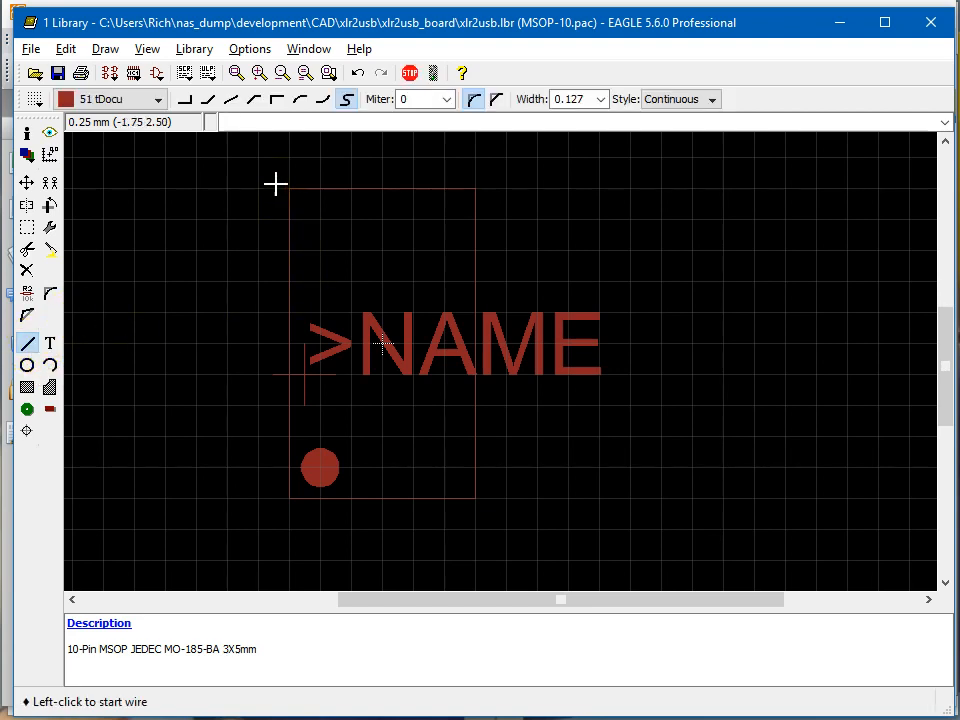
pyautogui.click(221, 121)
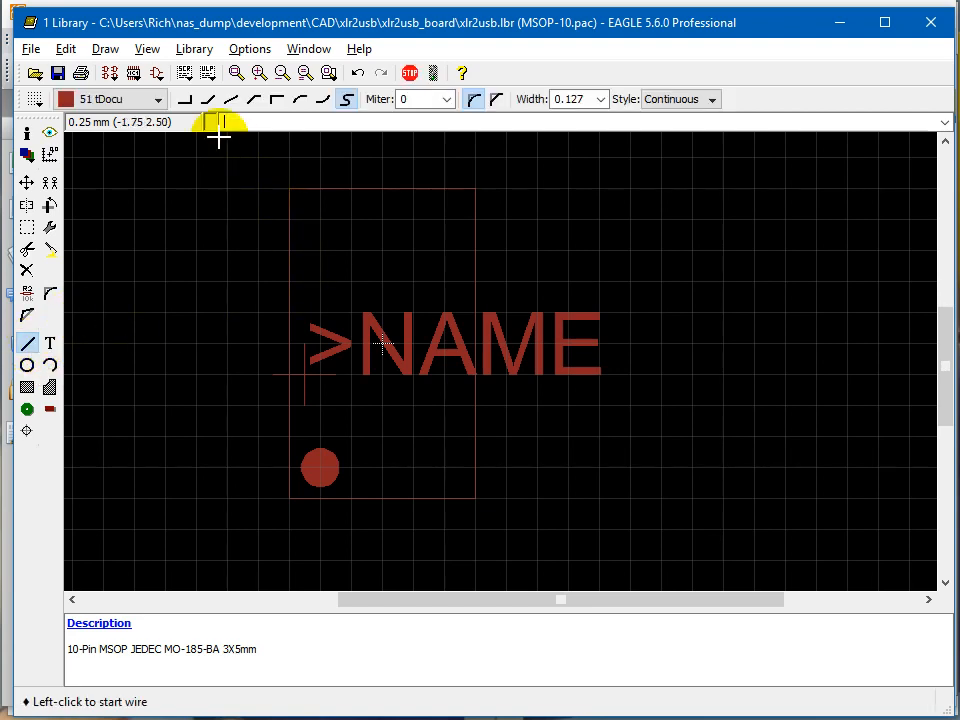
pyautogui.click(158, 100)
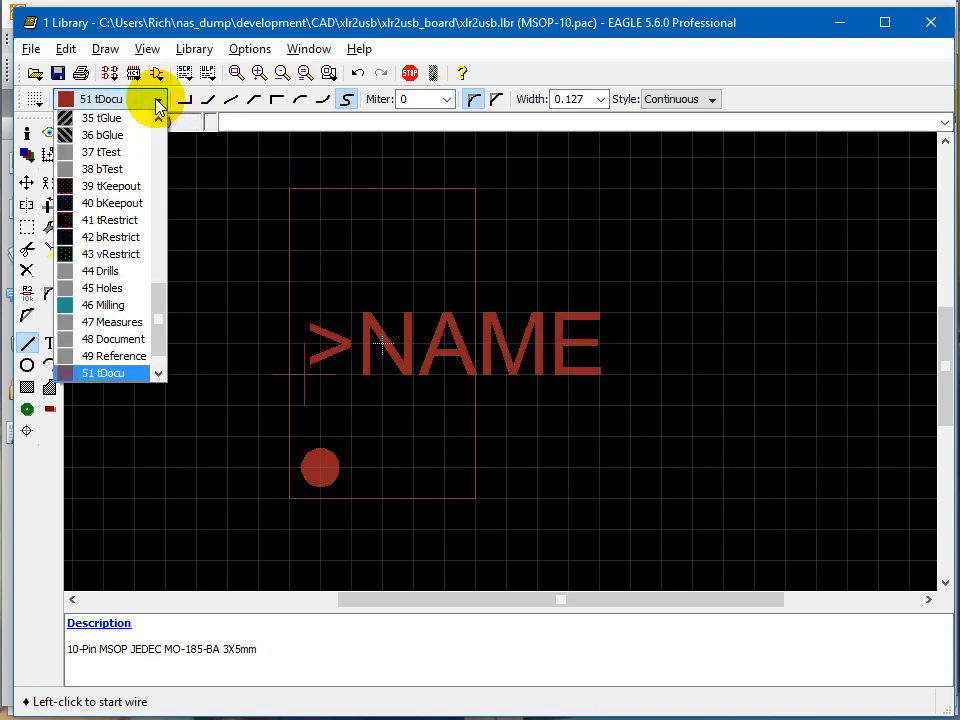
pyautogui.moveTo(156, 310); pyautogui.dragTo(146, 216)
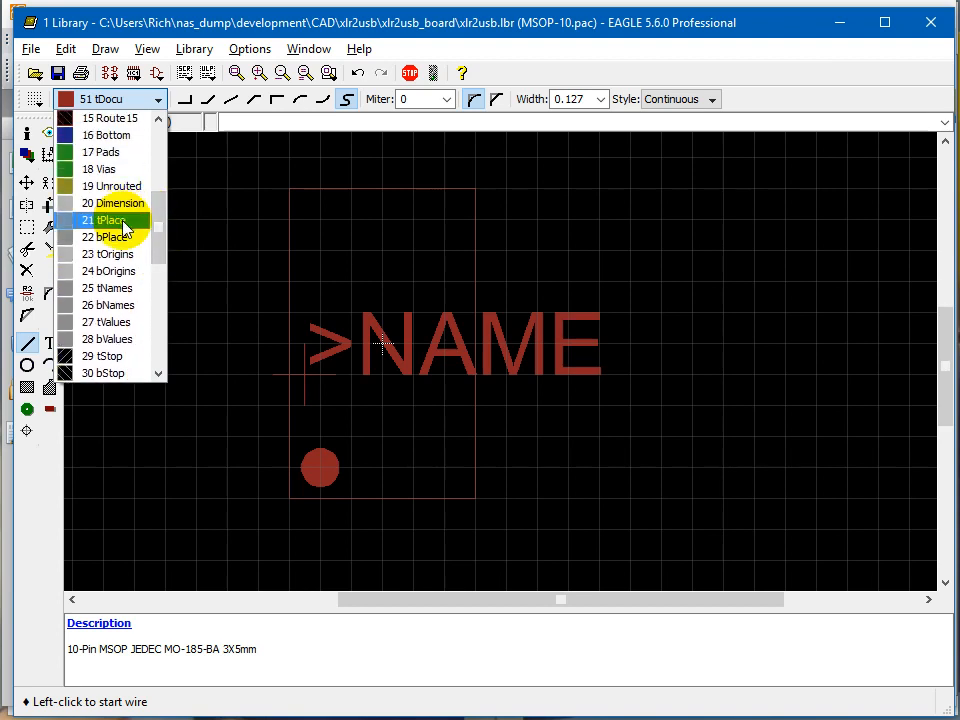
pyautogui.click(123, 222)
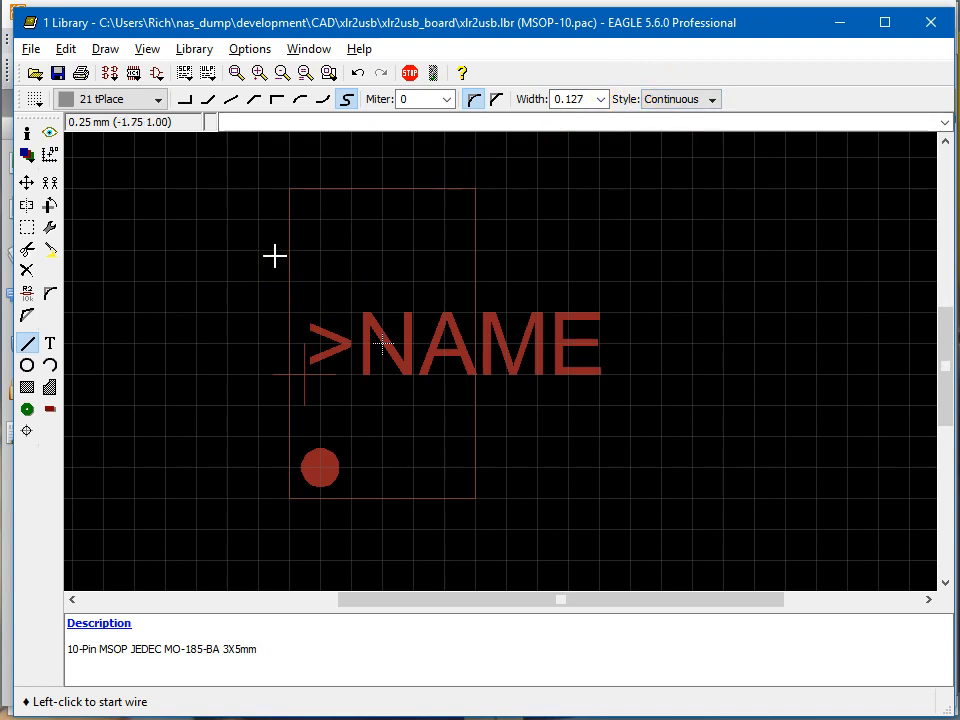
pyautogui.click(270, 180)
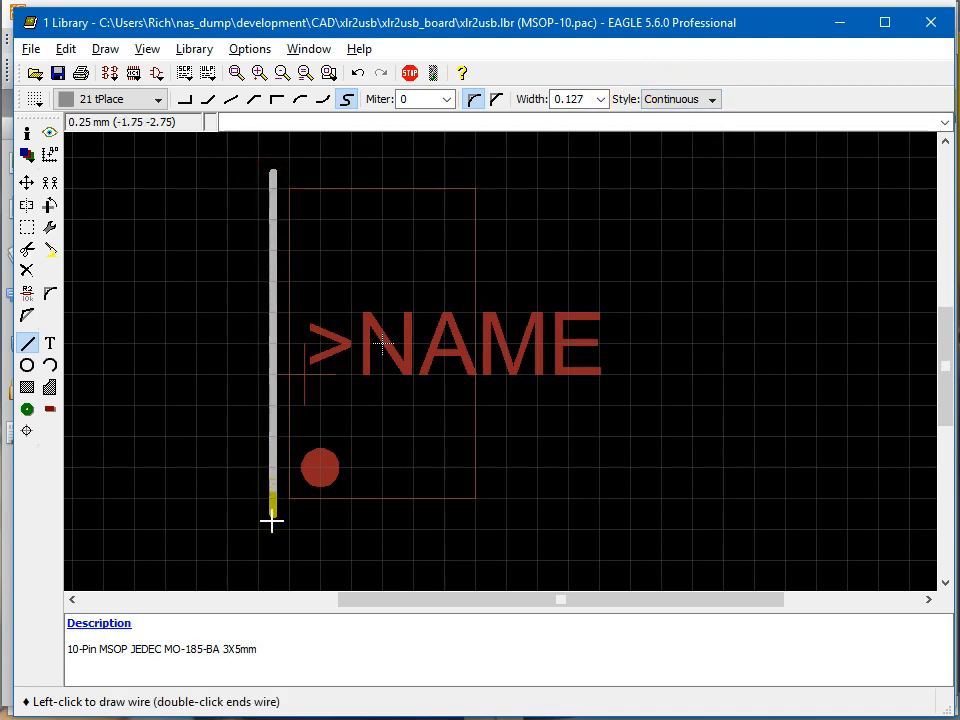
pyautogui.rightClick(430, 525)
pyautogui.click(490, 516)
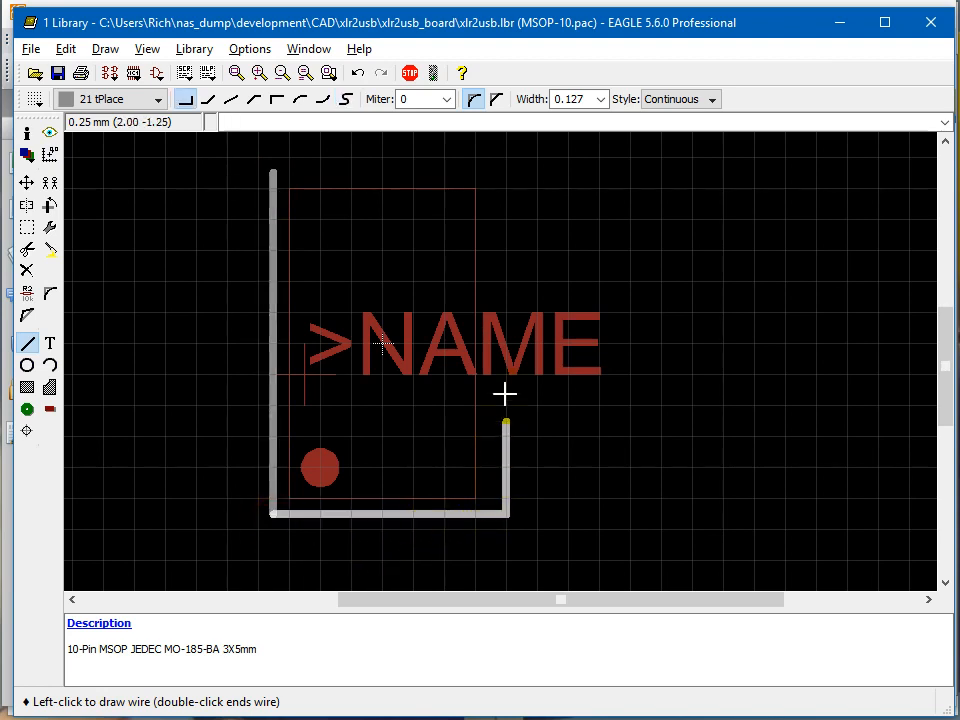
pyautogui.click(492, 171)
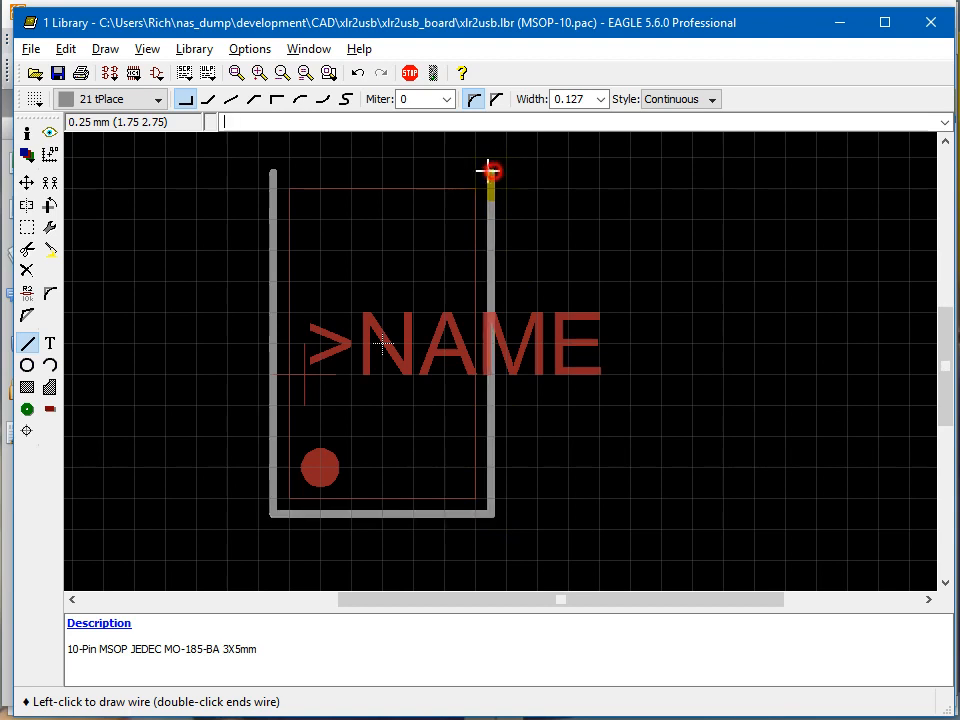
pyautogui.click(276, 171)
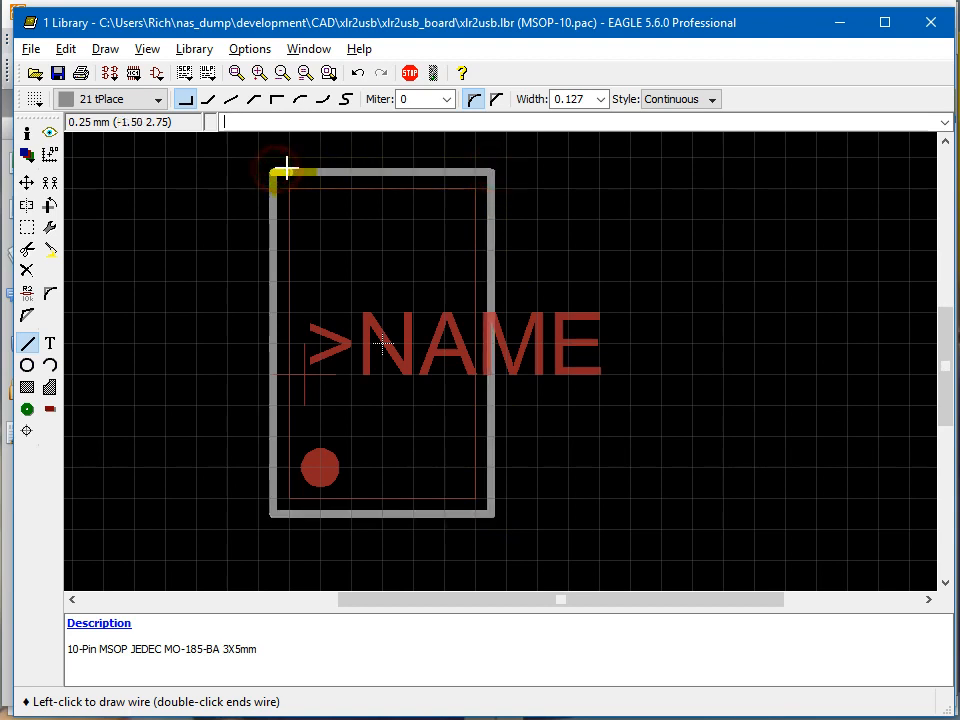
pyautogui.press('Escape')
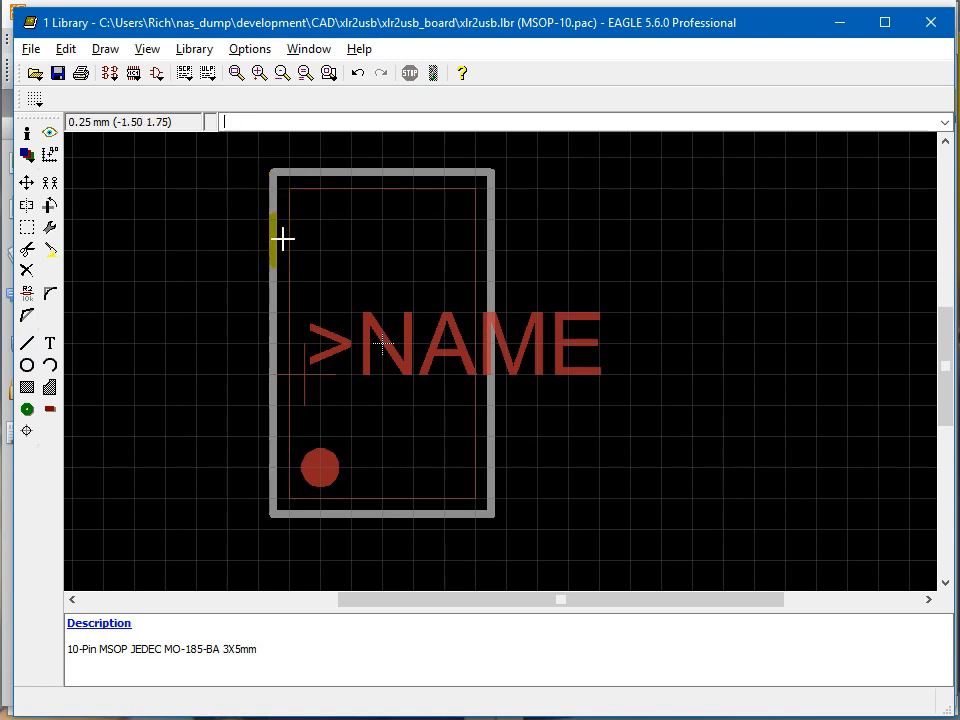
pyautogui.click(50, 389)
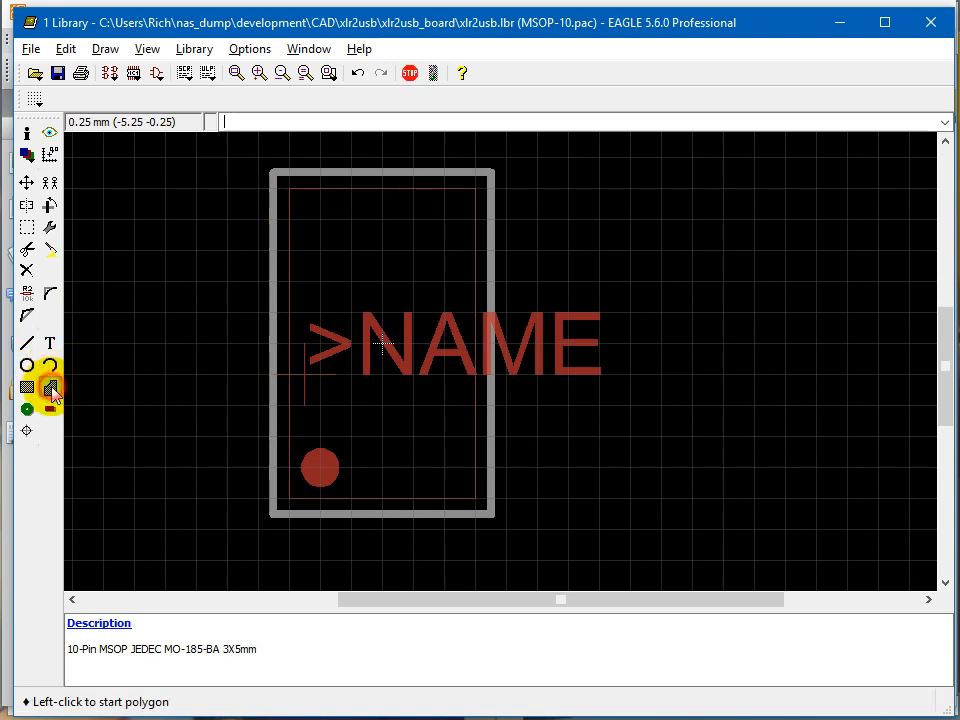
pyautogui.rightClick(244, 480)
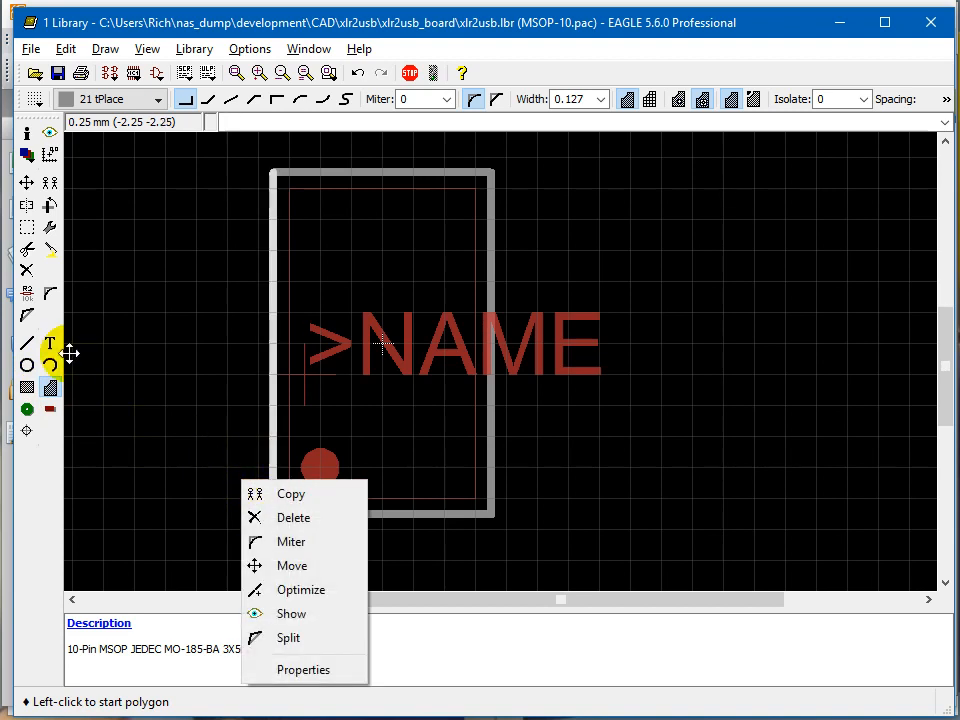
pyautogui.click(51, 390)
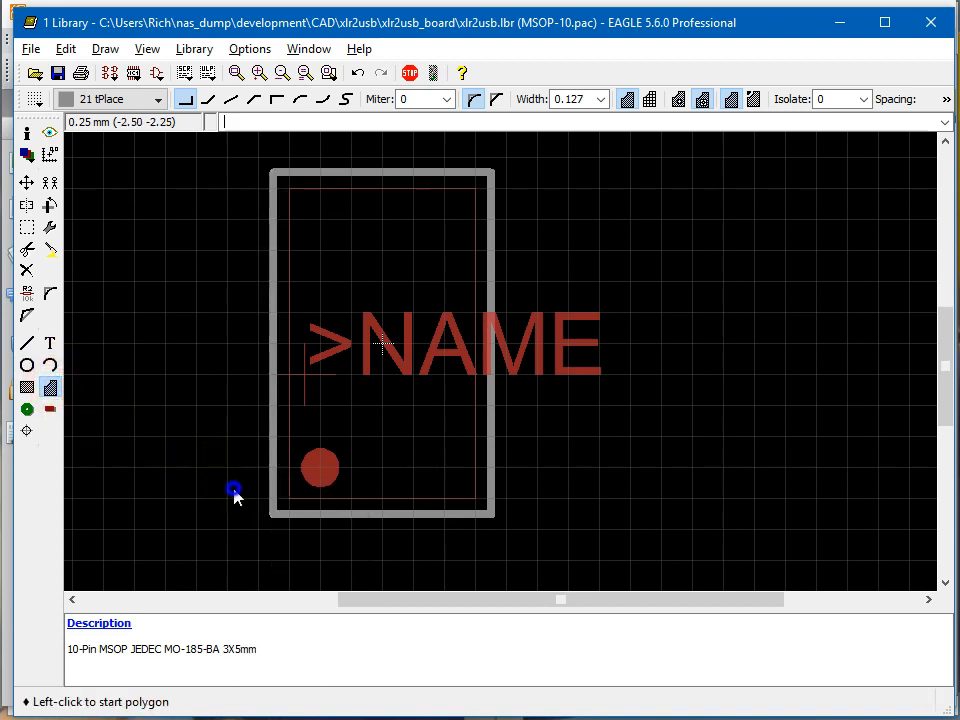
pyautogui.rightClick(234, 491)
# Try to draw a circular tPlace polygon of 0.25 mm radius at (-2.25 -2) as a pin 1 marker outside the outline.
pyautogui.click(51, 389)
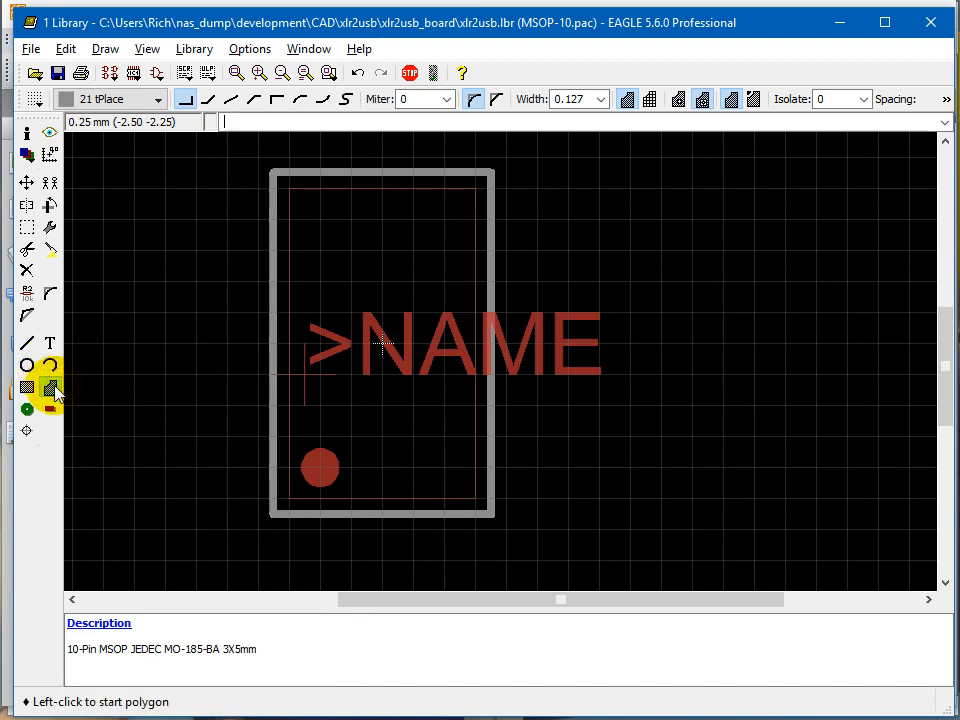
pyautogui.click(248, 483)
pyautogui.rightClick(236, 464)
pyautogui.rightClick(236, 464)
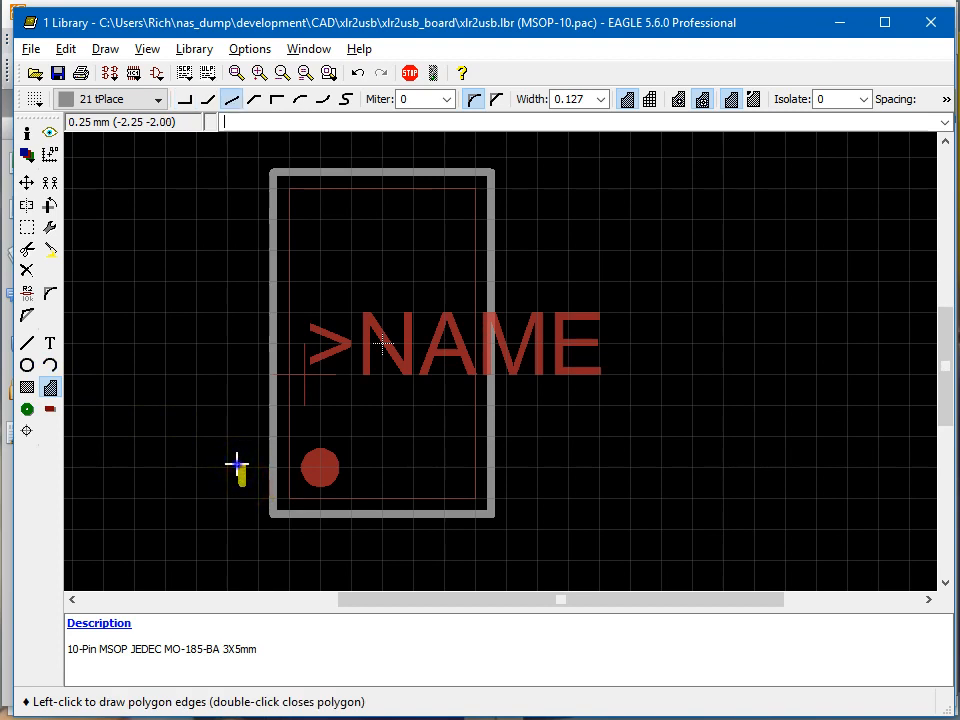
pyautogui.rightClick(235, 464)
pyautogui.rightClick(235, 464)
pyautogui.rightClick(233, 464)
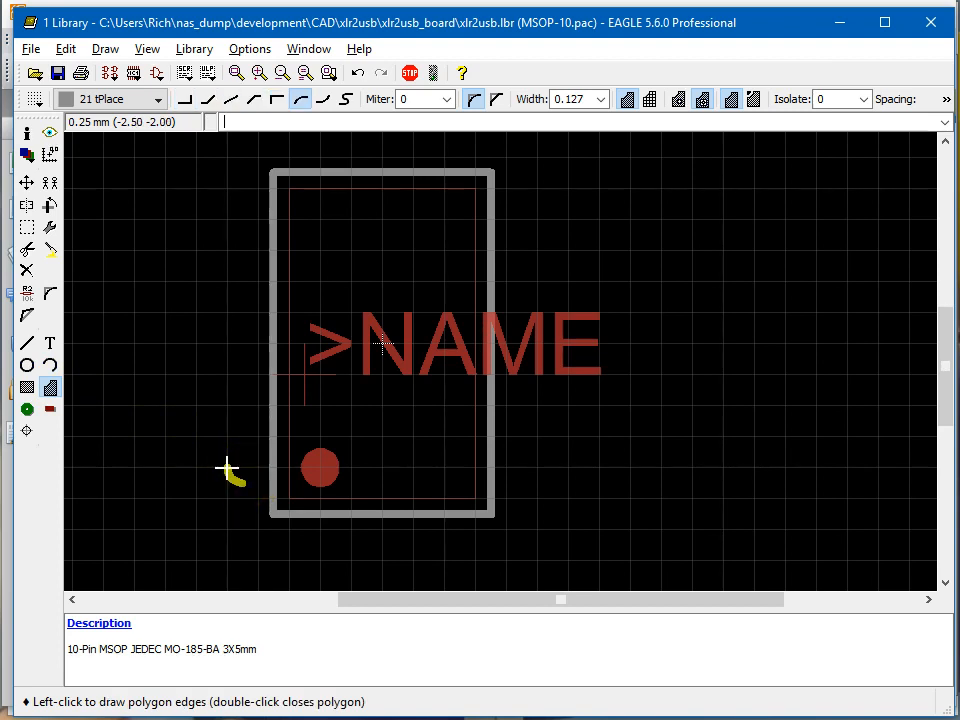
pyautogui.rightClick(240, 468)
pyautogui.rightClick(240, 468)
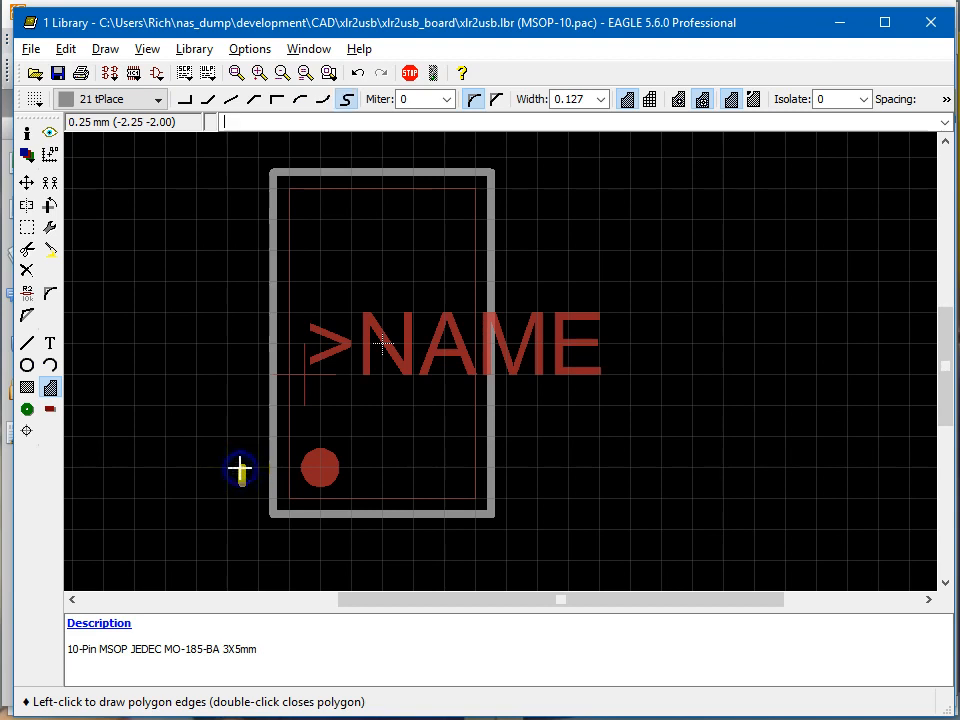
pyautogui.rightClick(240, 468)
pyautogui.rightClick(240, 468)
pyautogui.rightClick(239, 467)
pyautogui.rightClick(239, 467)
pyautogui.rightClick(239, 467)
pyautogui.rightClick(239, 467)
pyautogui.rightClick(240, 467)
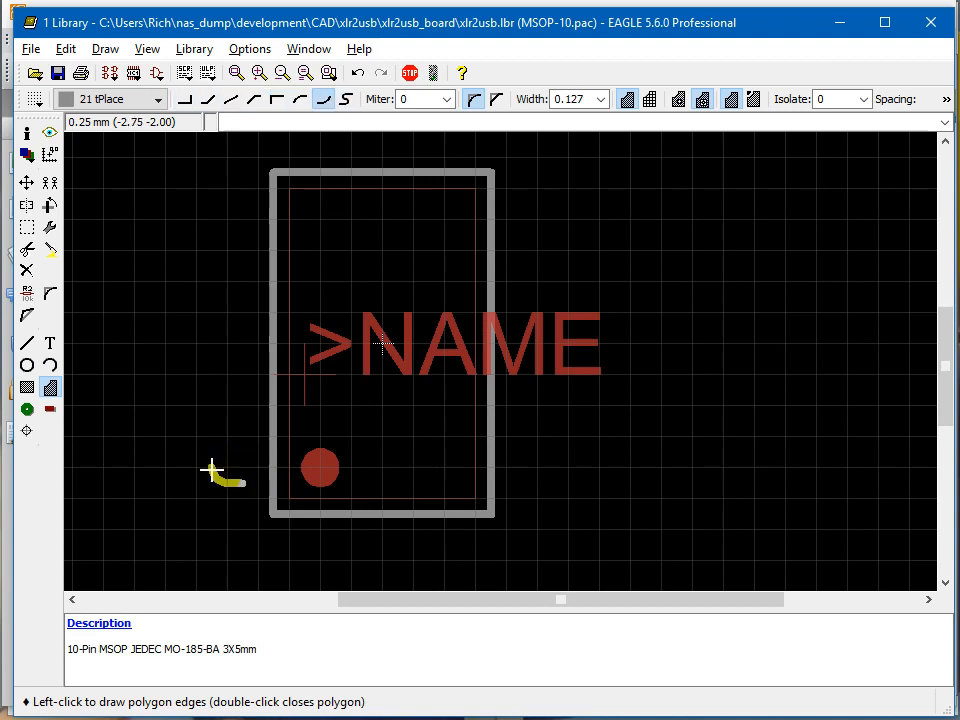
pyautogui.rightClick(212, 470)
pyautogui.rightClick(213, 470)
pyautogui.rightClick(213, 470)
pyautogui.rightClick(214, 470)
pyautogui.rightClick(216, 470)
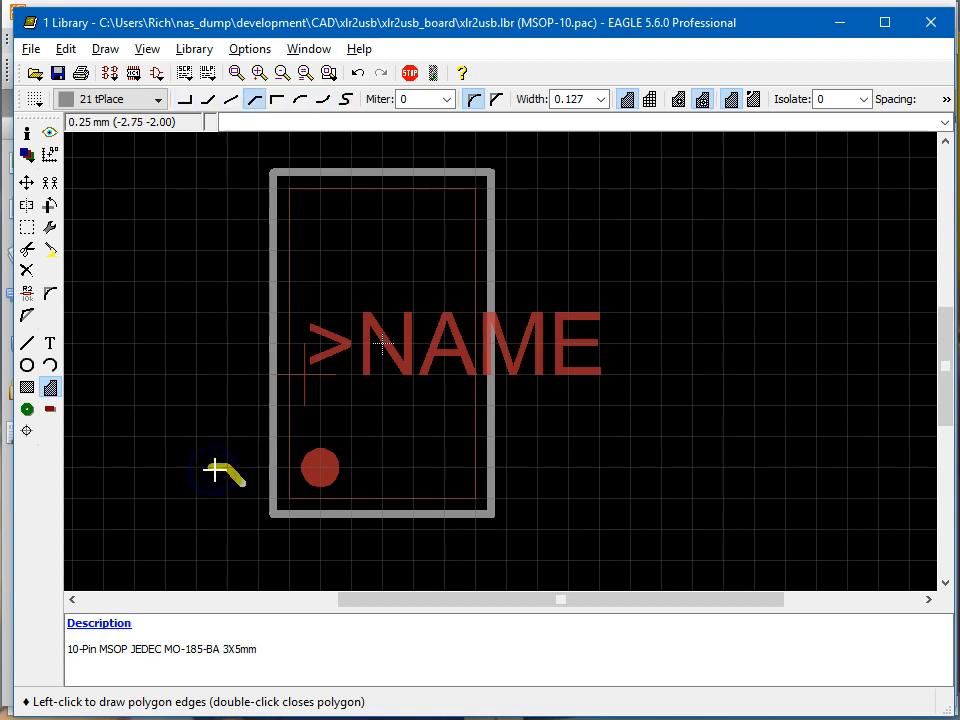
pyautogui.rightClick(218, 471)
pyautogui.rightClick(220, 473)
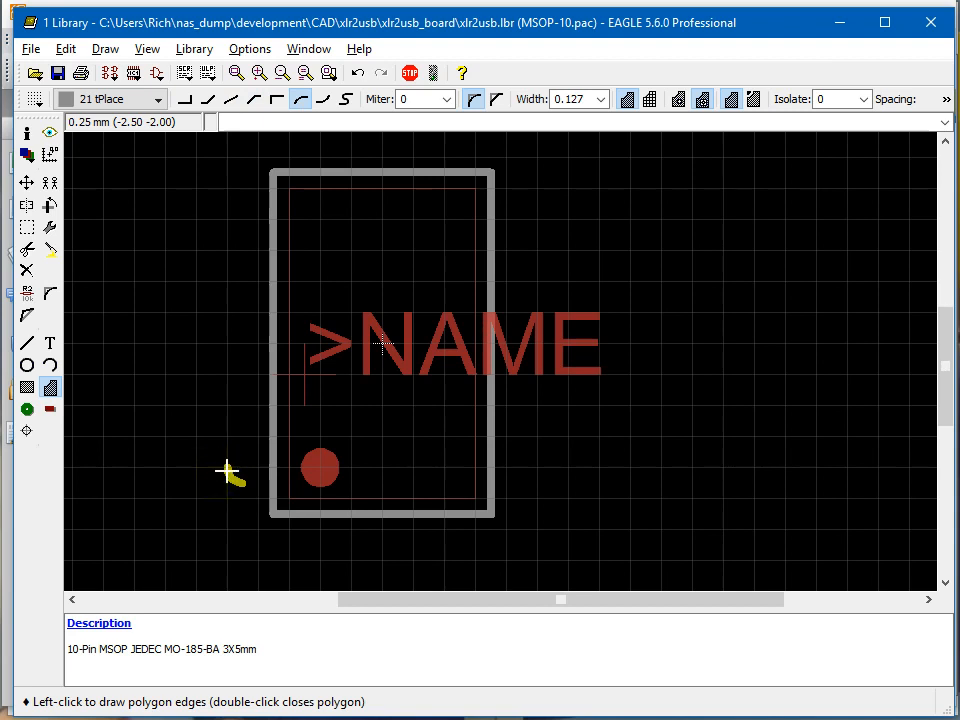
pyautogui.click(227, 471)
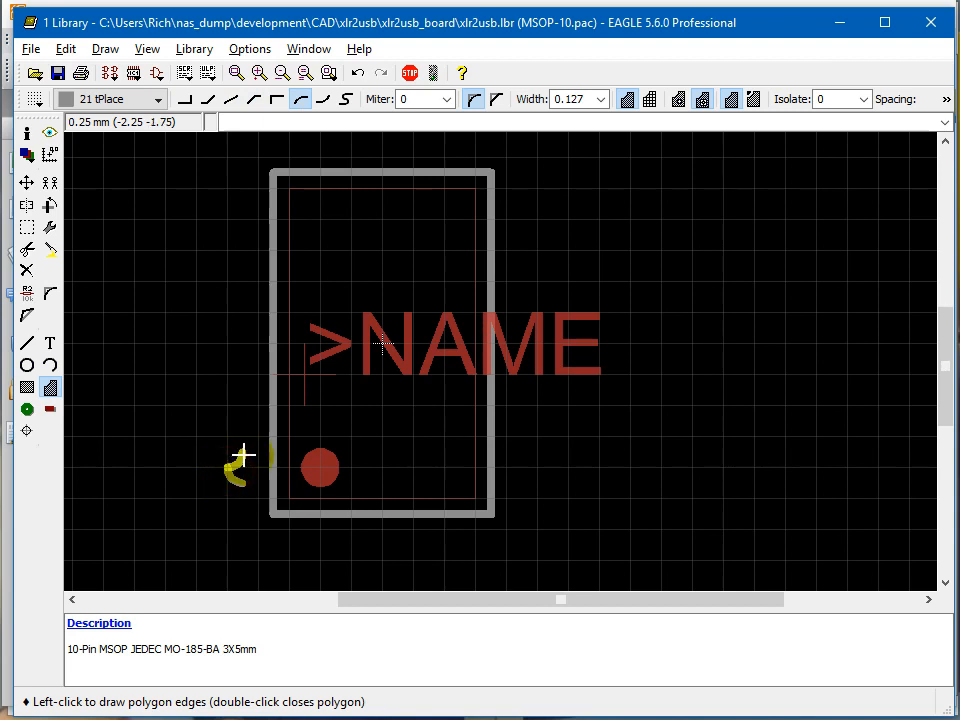
pyautogui.click(244, 454)
pyautogui.rightClick(252, 468)
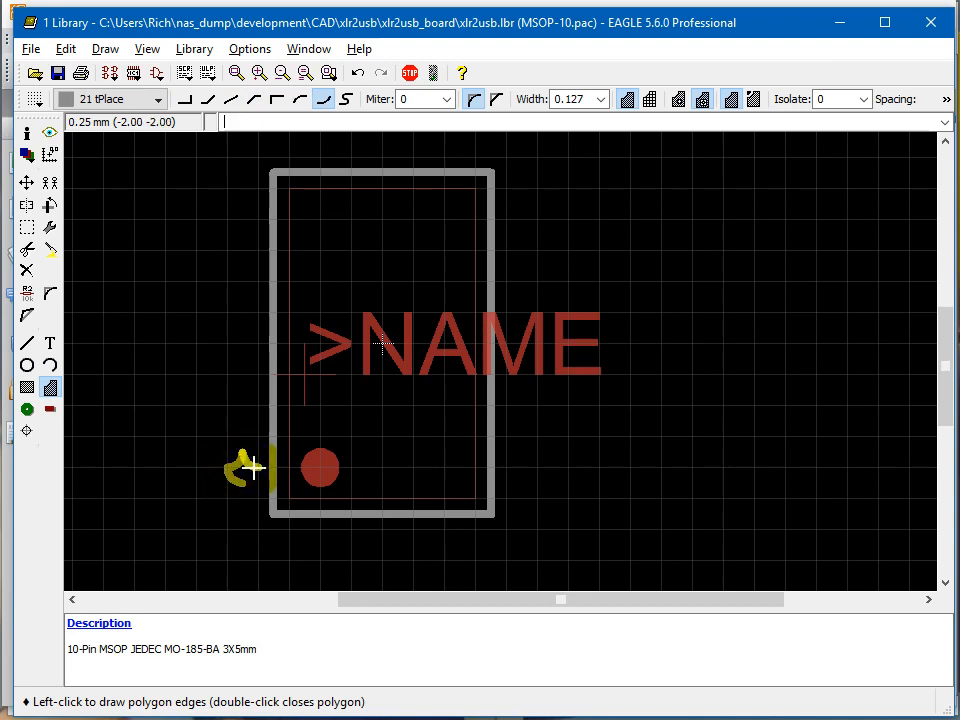
pyautogui.press('Escape')
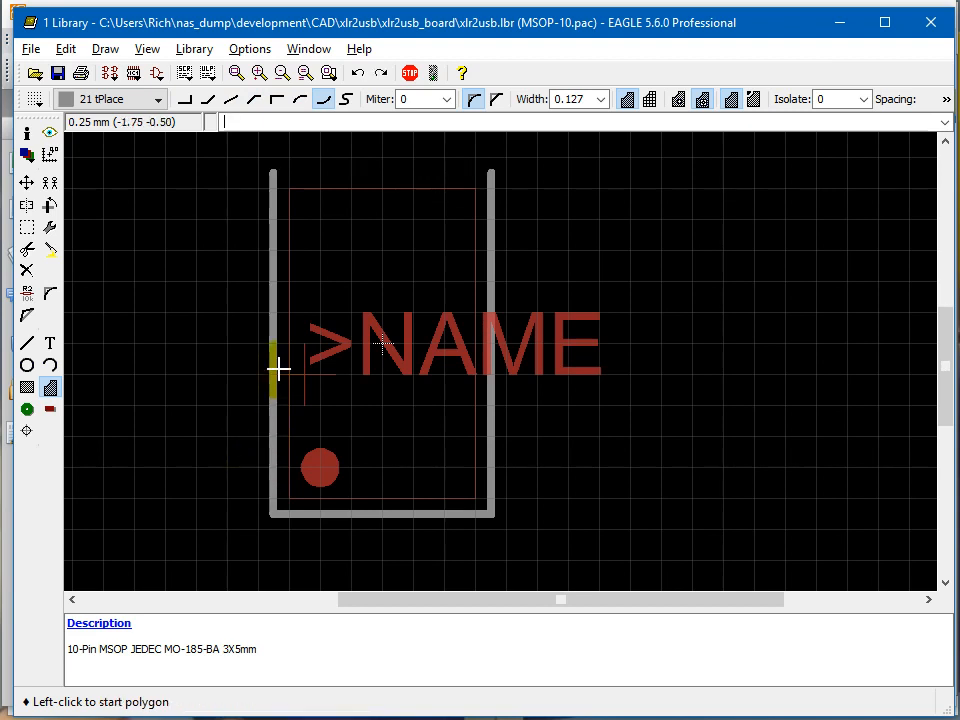
# Draw the missing upper edge of the tPlace outline with 0.127 wide wire from (-1.75 2.75) to (1.75 2.75).
pyautogui.click(33, 347)
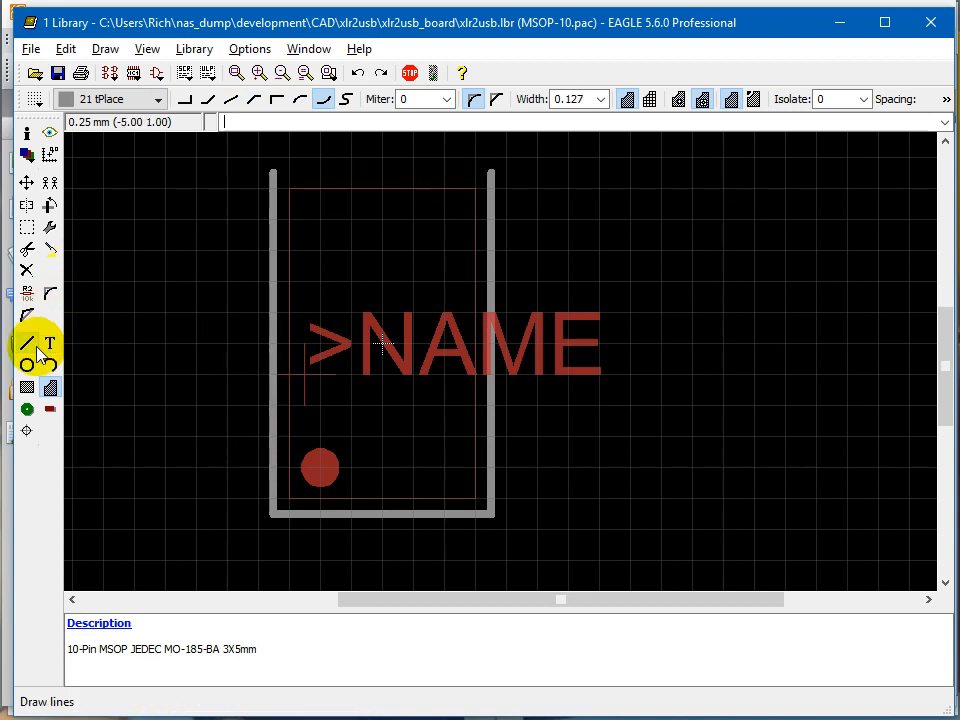
pyautogui.click(272, 172)
pyautogui.click(489, 176)
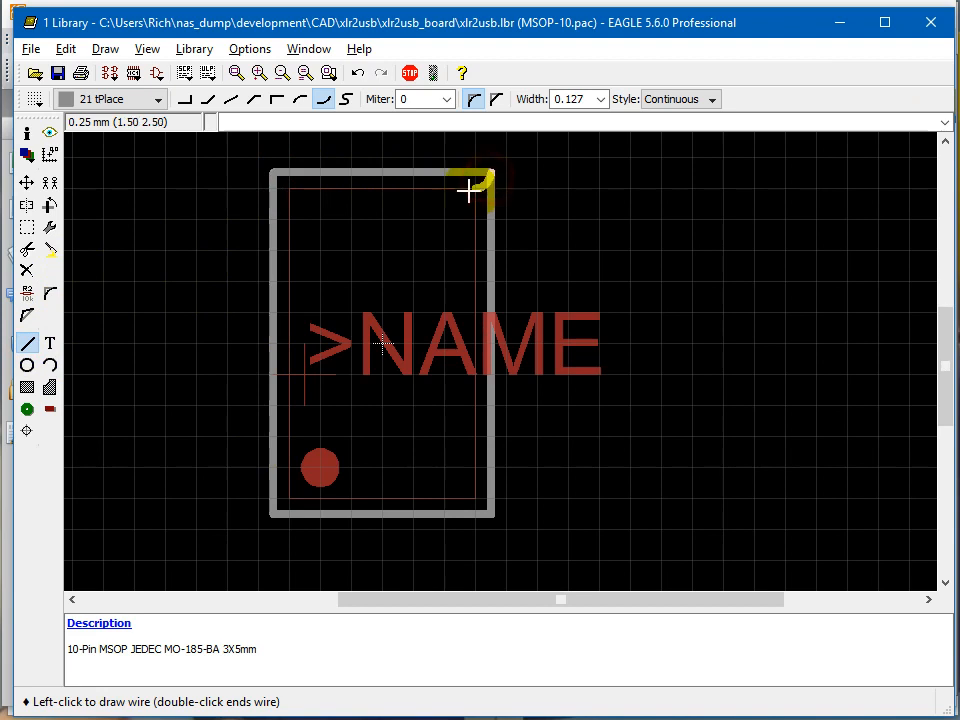
pyautogui.press('Escape')
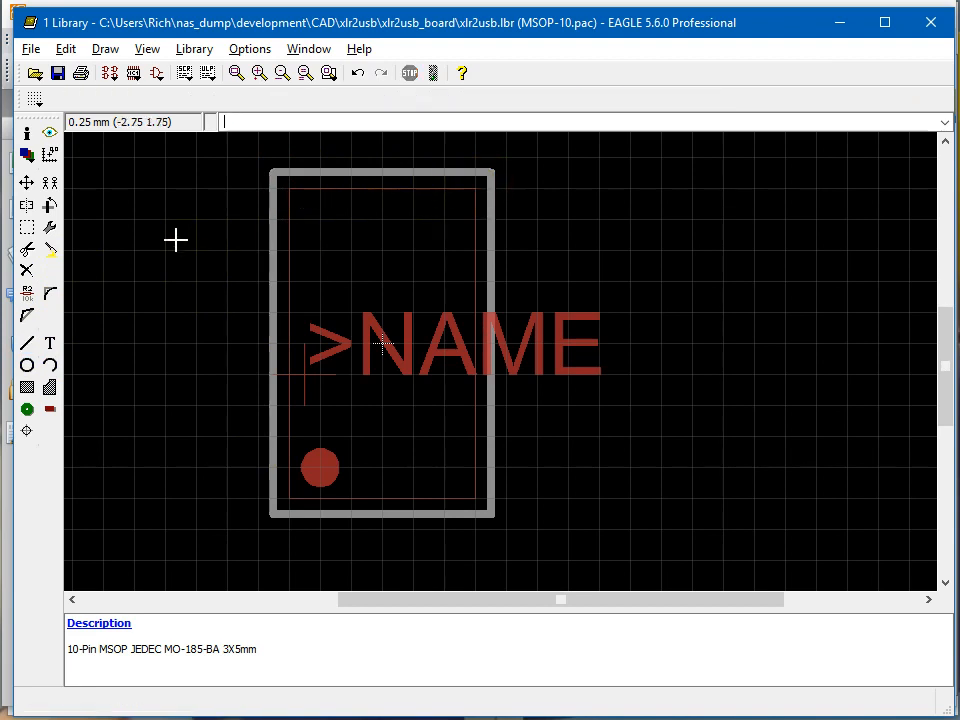
# Draw a circular tPlace polygon of 0.25 mm radius centred at (-2.25 -2.50) as the pin 1 marker outside the outline.
pyautogui.click(38, 386)
pyautogui.click(46, 389)
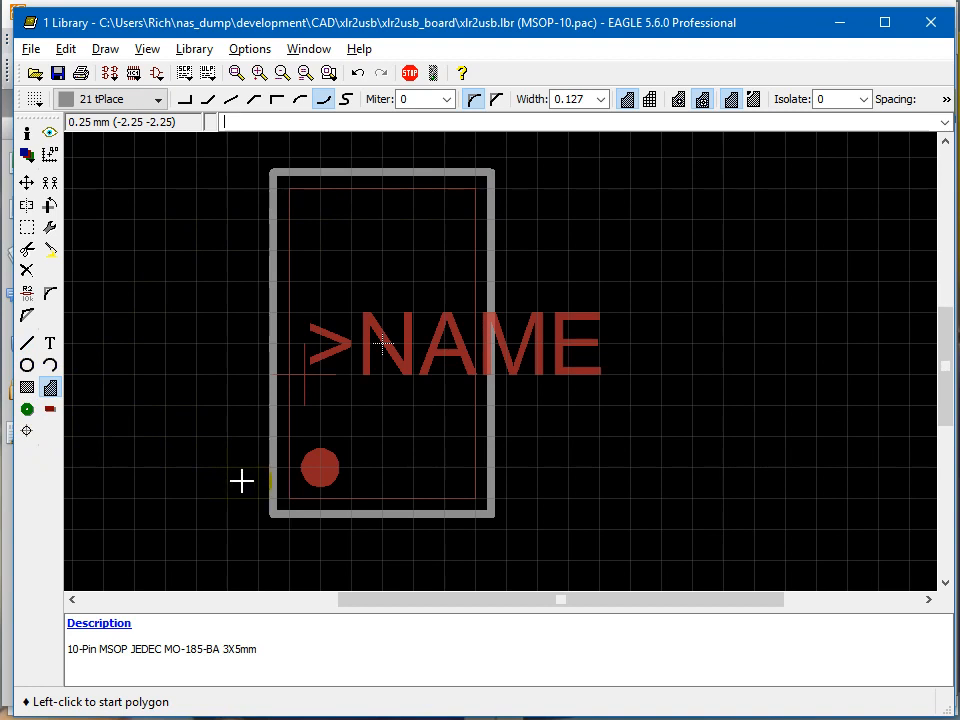
pyautogui.click(243, 519)
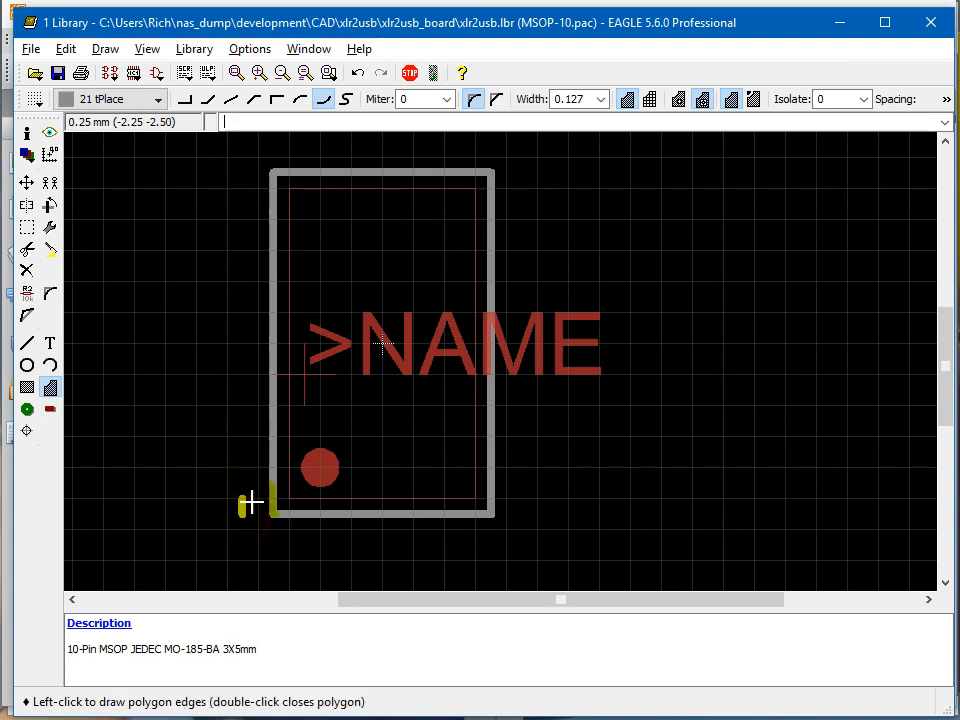
pyautogui.rightClick(250, 503)
pyautogui.rightClick(250, 503)
pyautogui.rightClick(250, 503)
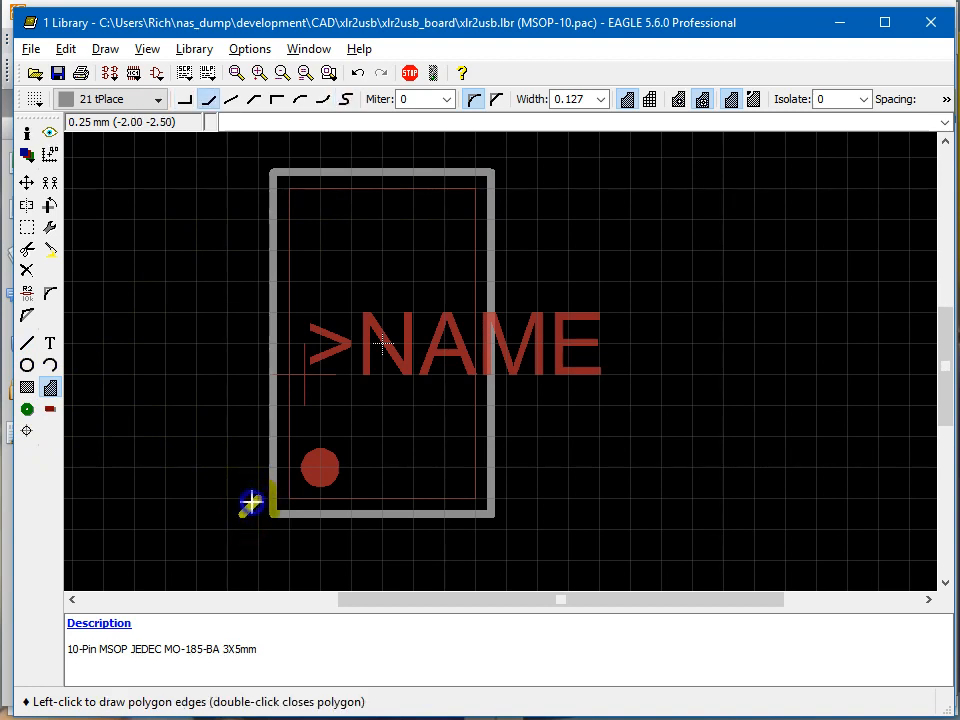
pyautogui.rightClick(250, 503)
pyautogui.rightClick(250, 503)
pyautogui.rightClick(250, 503)
pyautogui.rightClick(250, 503)
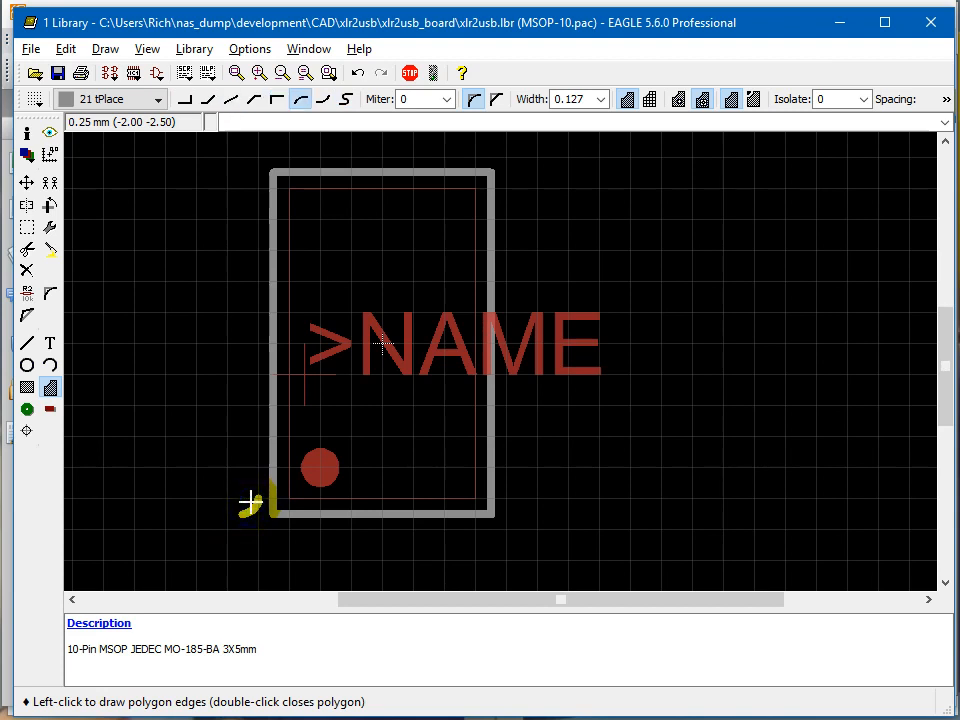
pyautogui.rightClick(238, 490)
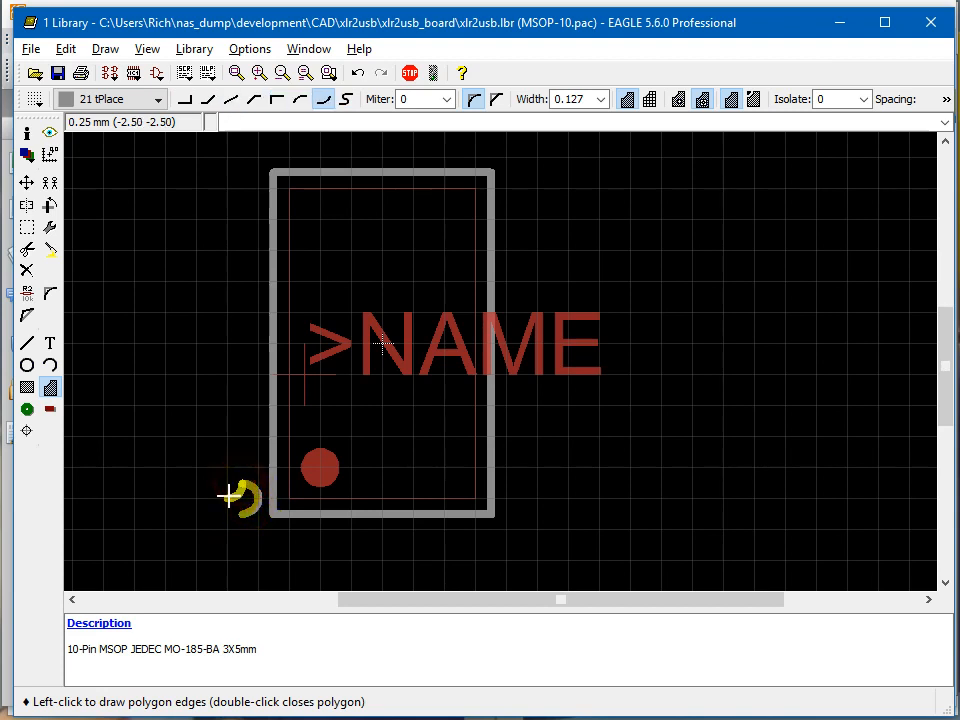
pyautogui.rightClick(229, 497)
pyautogui.doubleClick(240, 512)
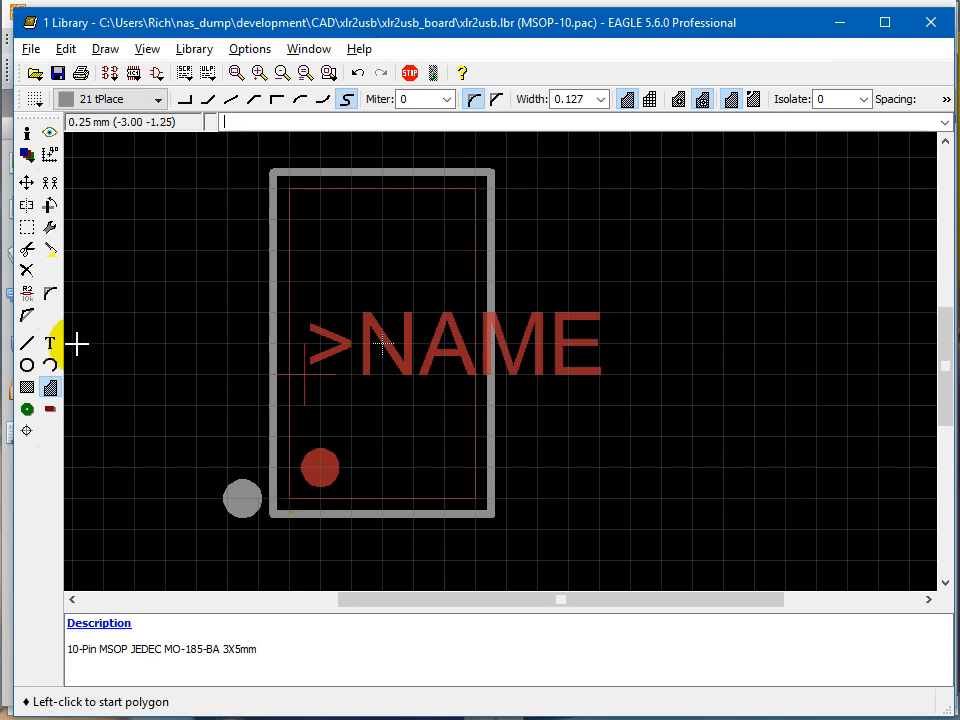
pyautogui.click(273, 494)
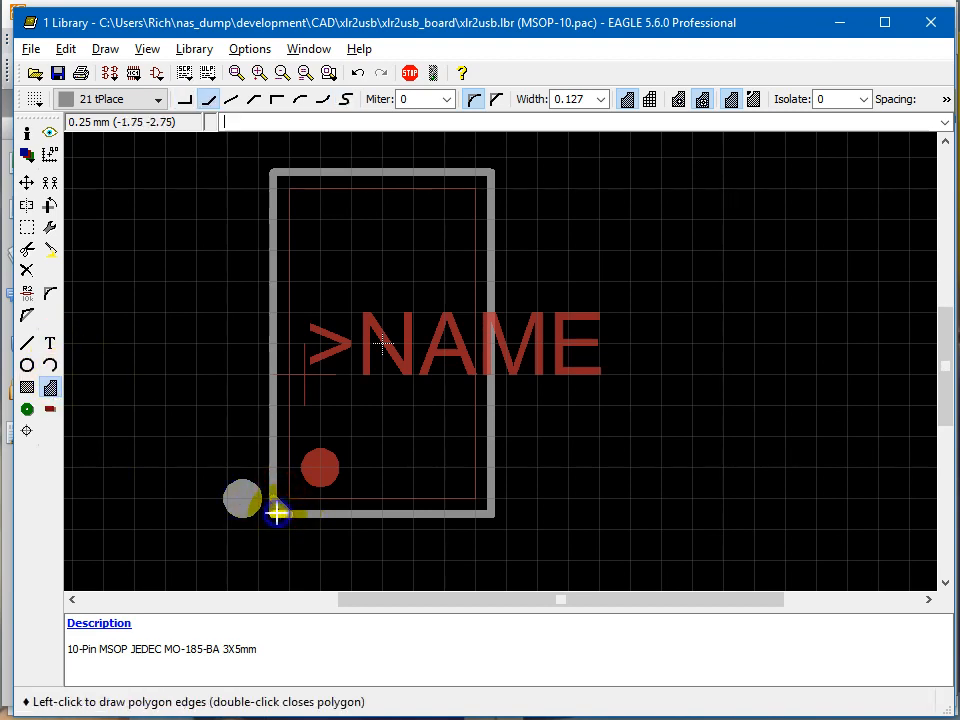
pyautogui.press('Escape')
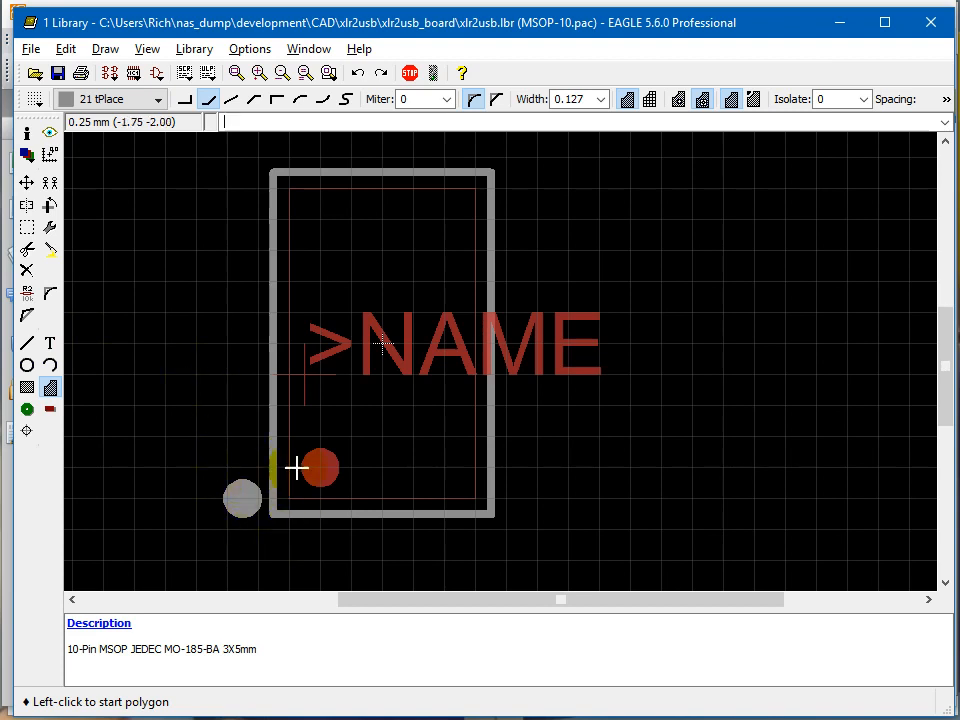
# Create a second >NAME text label and assign it to layer 25 tNames.
pyautogui.click(50, 346)
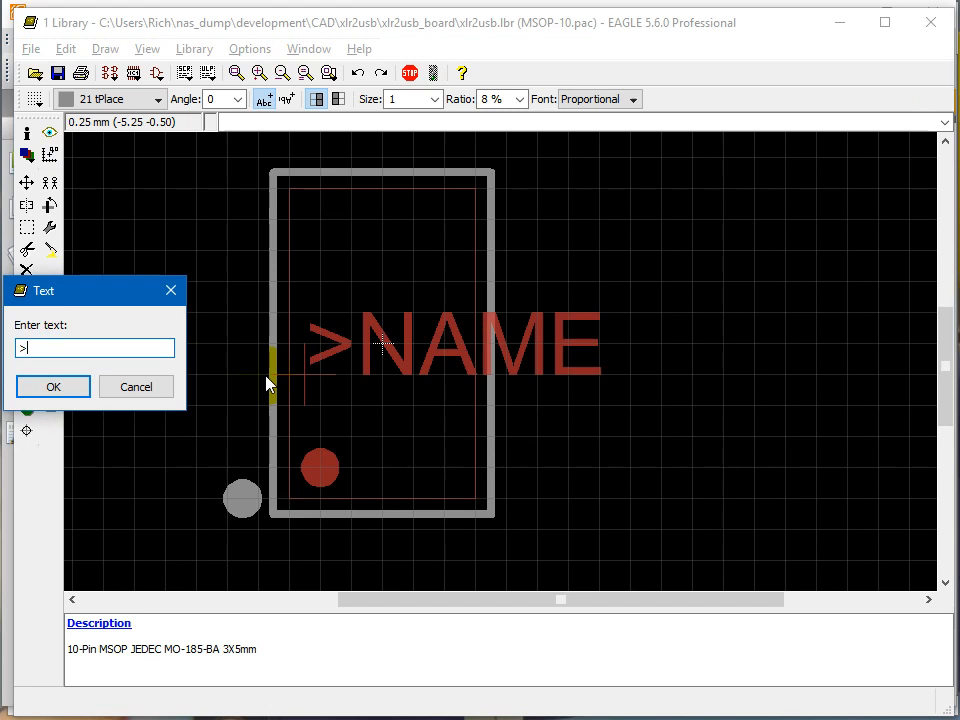
pyautogui.write('>NAME')
pyautogui.press('Return')
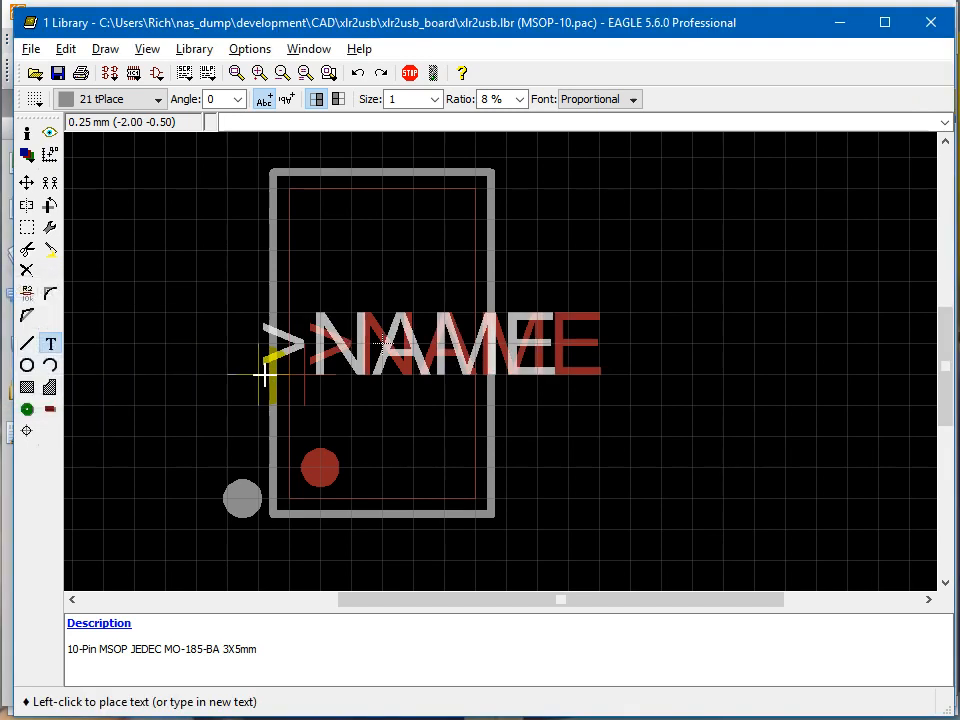
pyautogui.click(306, 281)
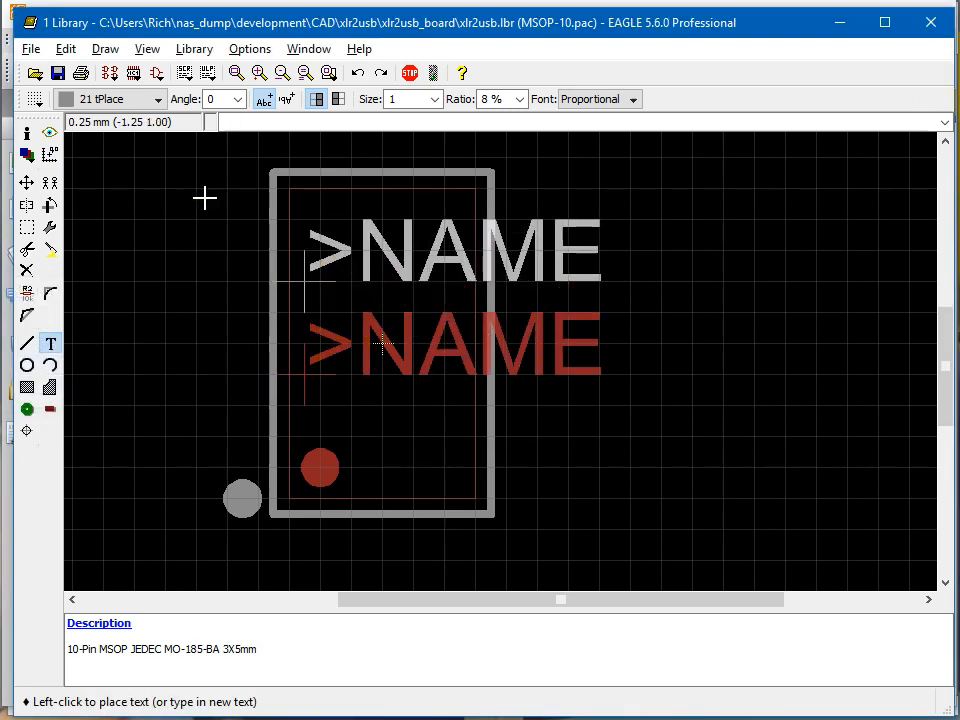
pyautogui.click(160, 100)
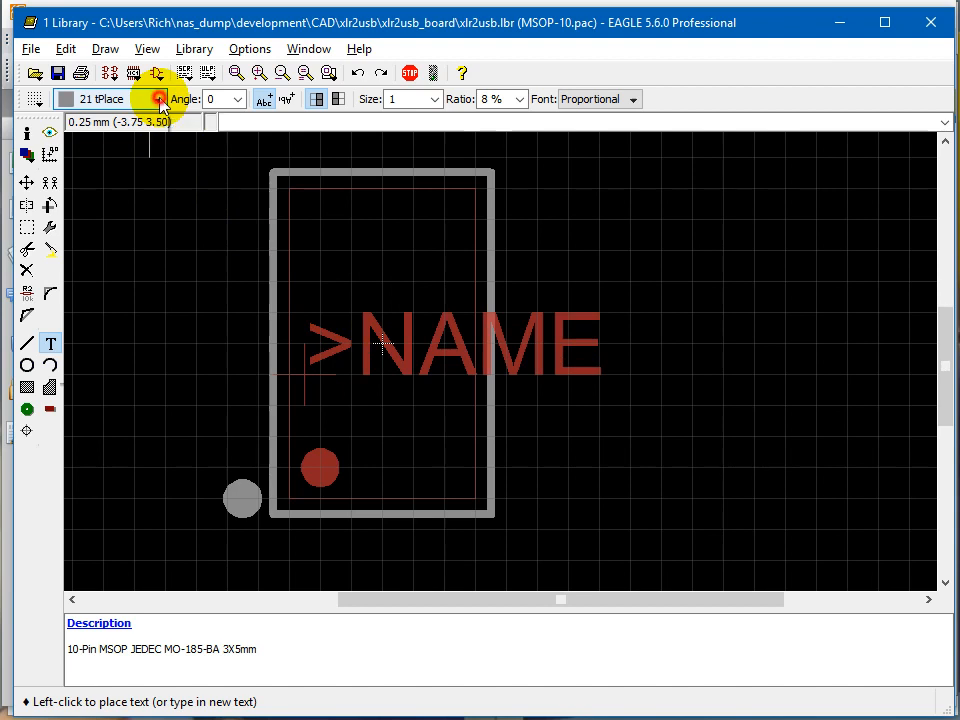
pyautogui.scroll(-1, 112, 322)
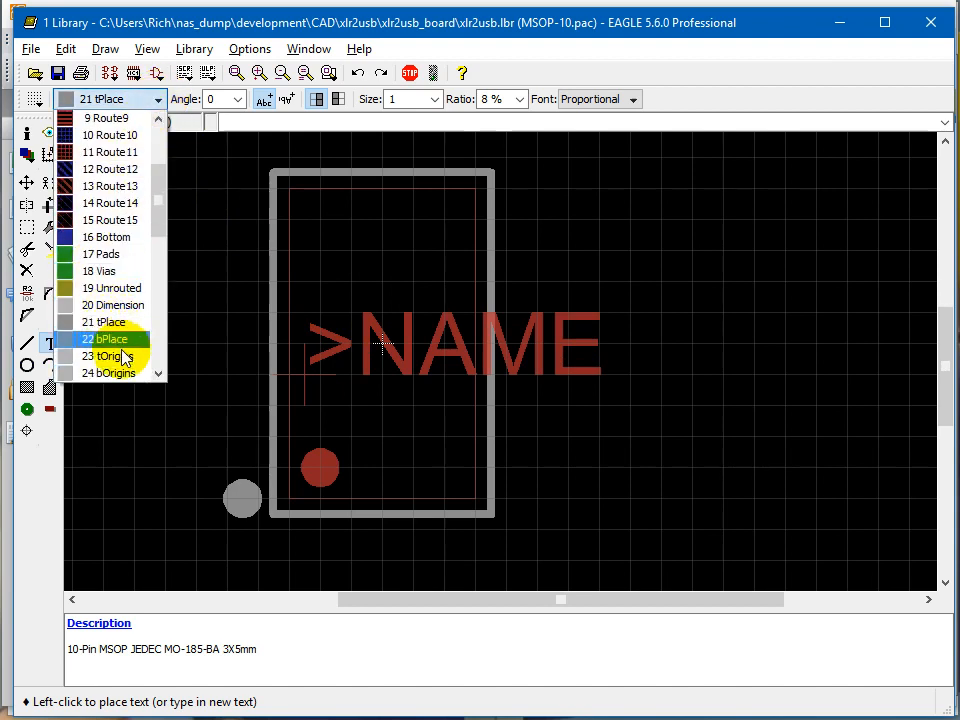
pyautogui.scroll(-1, 118, 345)
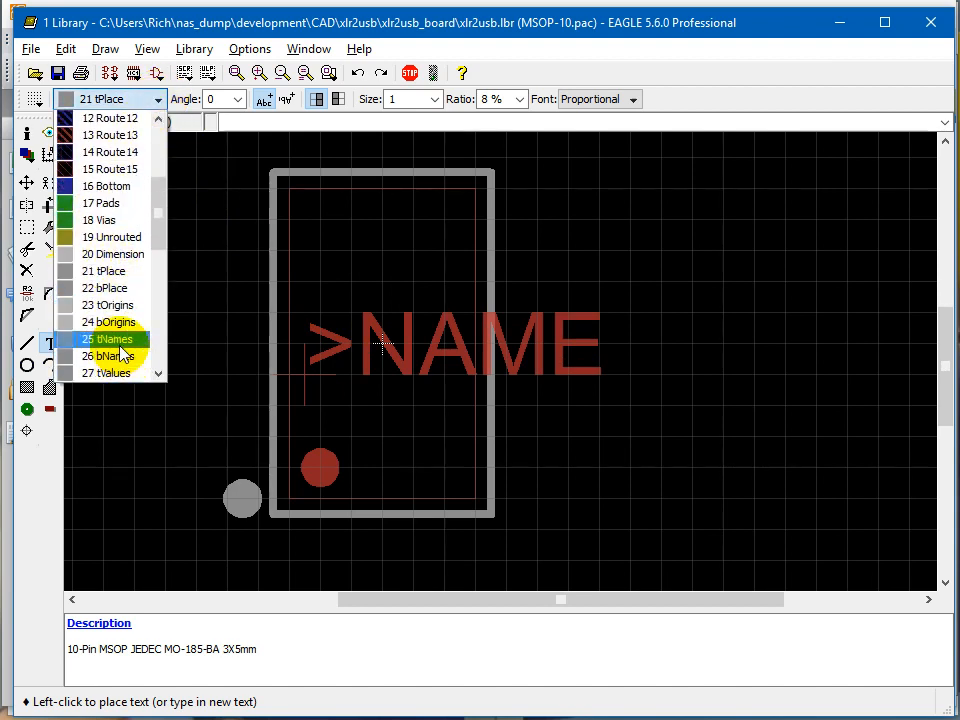
pyautogui.click(110, 339)
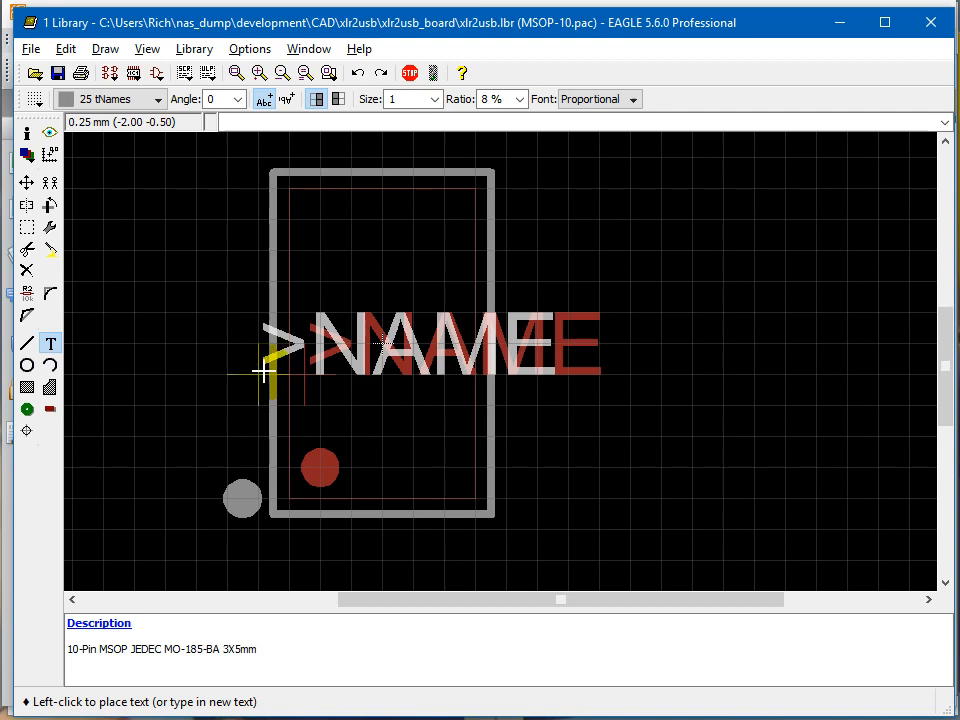
pyautogui.click(139, 99)
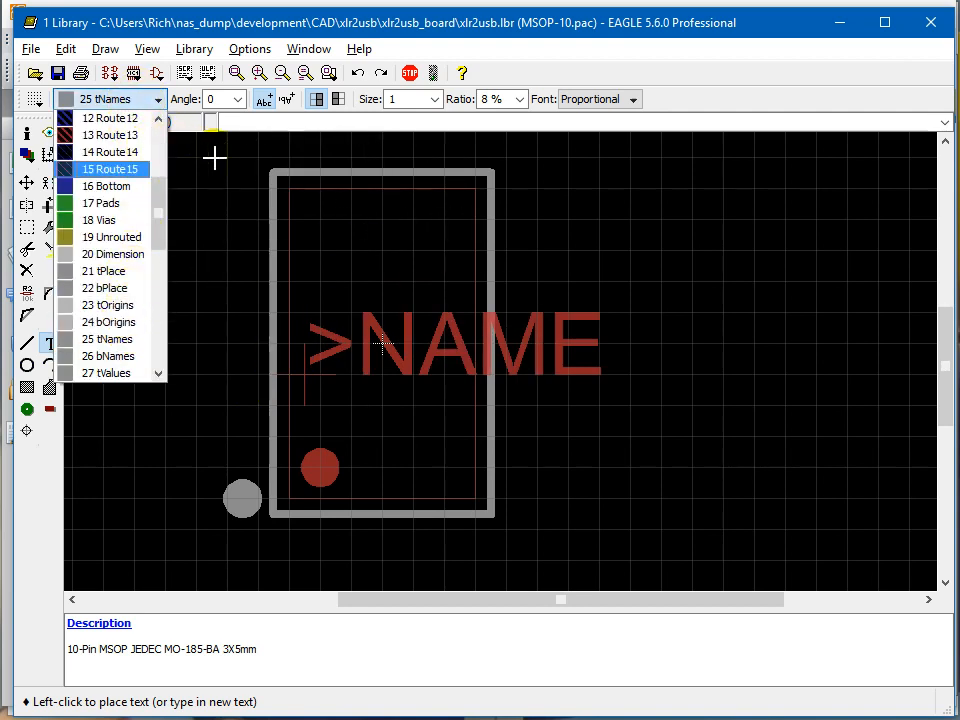
pyautogui.click(516, 49)
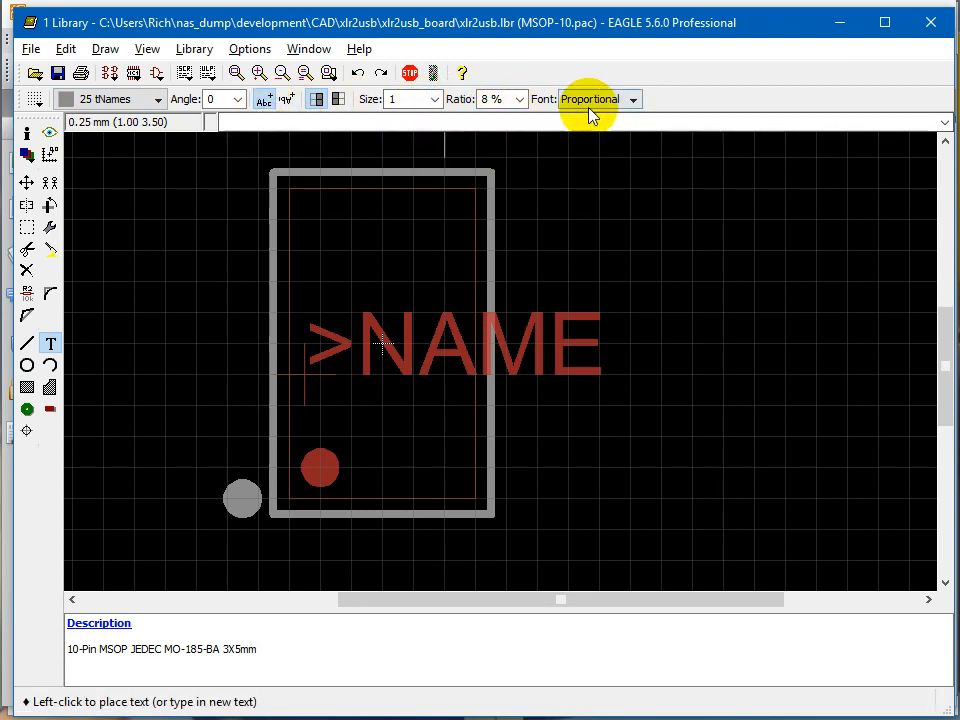
# Set the tNames label's size to 1.27, its font to Vector and its ratio to 12 %.
pyautogui.click(434, 99)
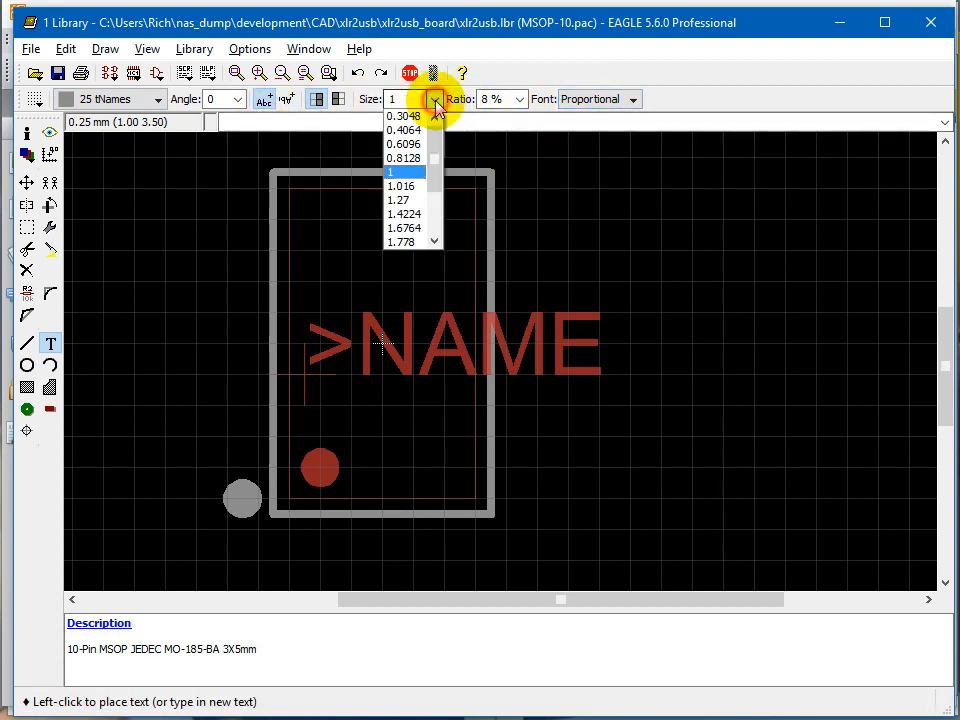
pyautogui.click(402, 199)
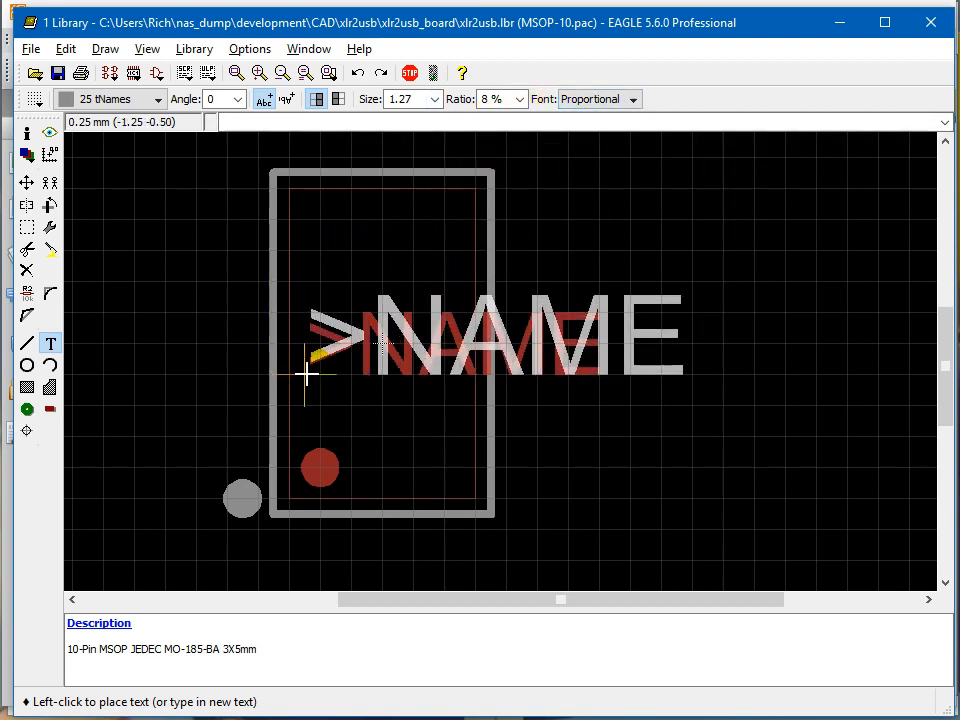
pyautogui.click(581, 103)
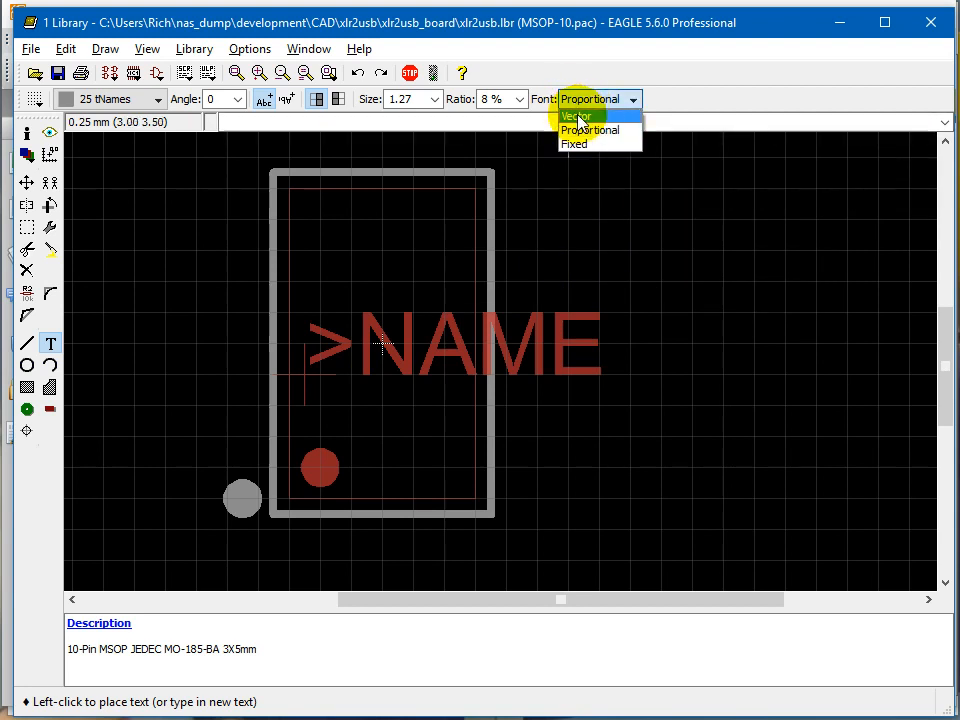
pyautogui.click(579, 118)
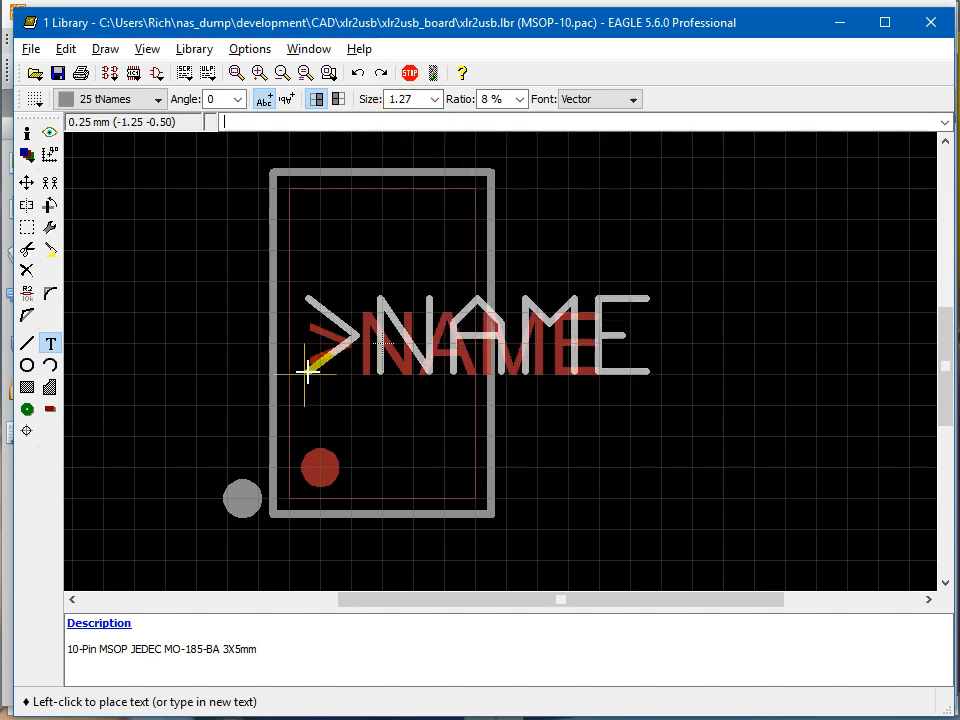
pyautogui.click(520, 99)
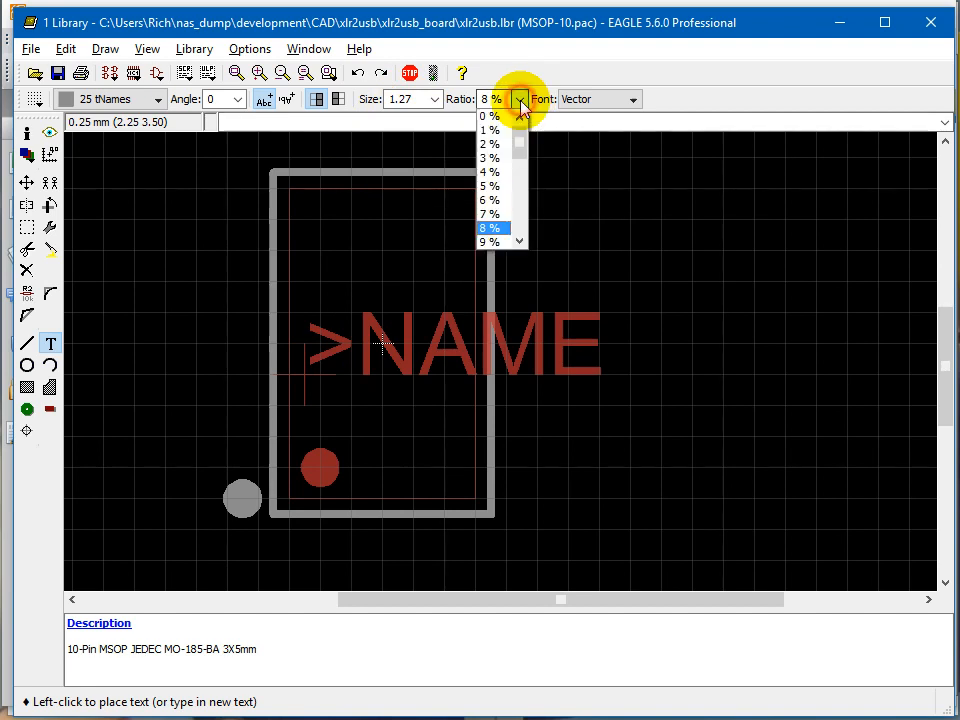
pyautogui.scroll(-2, 512, 200)
pyautogui.click(500, 200)
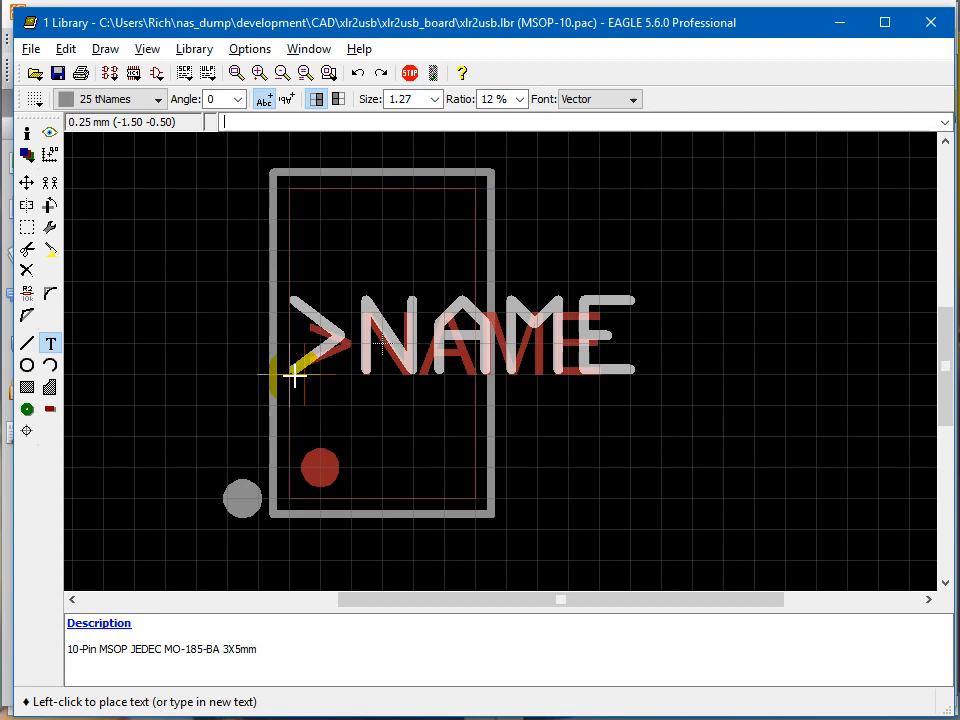
# Rotate the tNames label to 90 degrees and place it at (-2.25 -1.75), outside the outline above the pin 1 marker.
pyautogui.rightClick(220, 401)
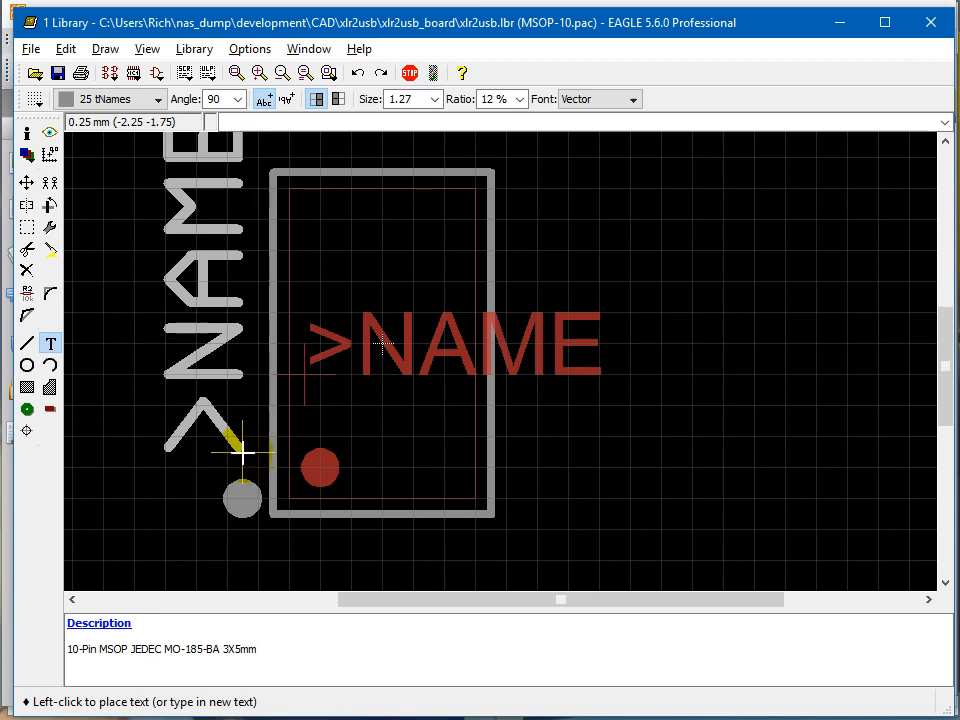
pyautogui.click(243, 453)
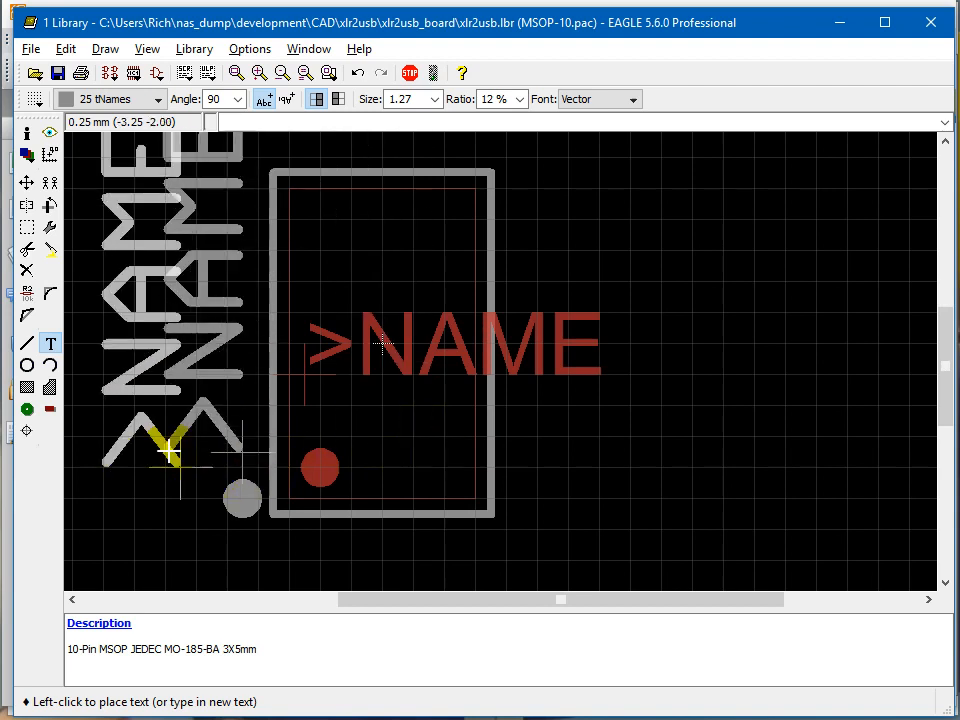
pyautogui.press('Escape')
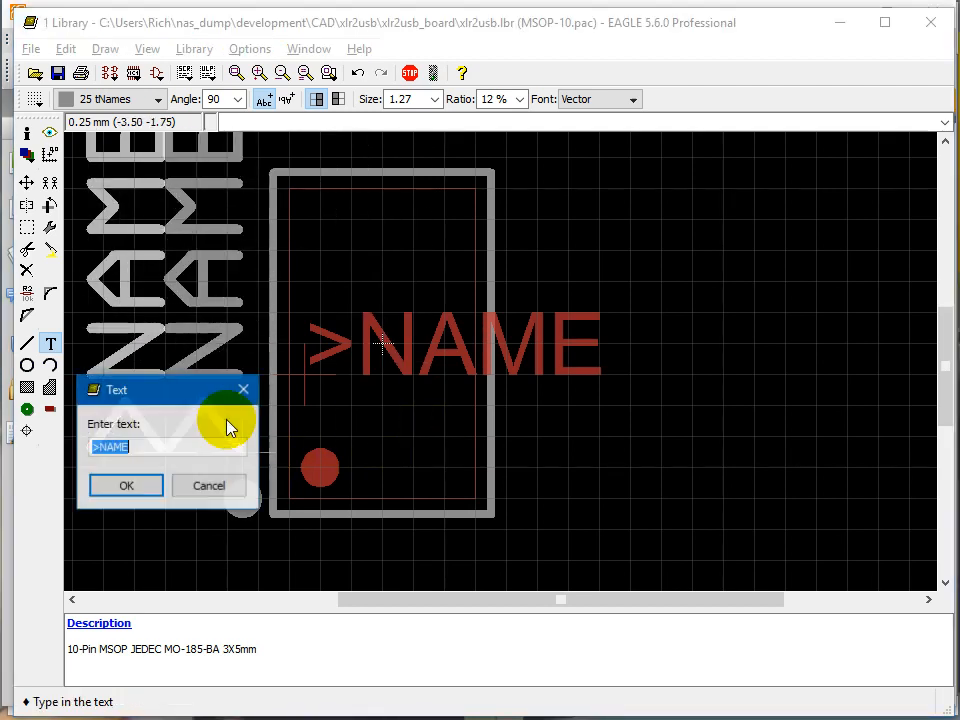
pyautogui.press('Escape')
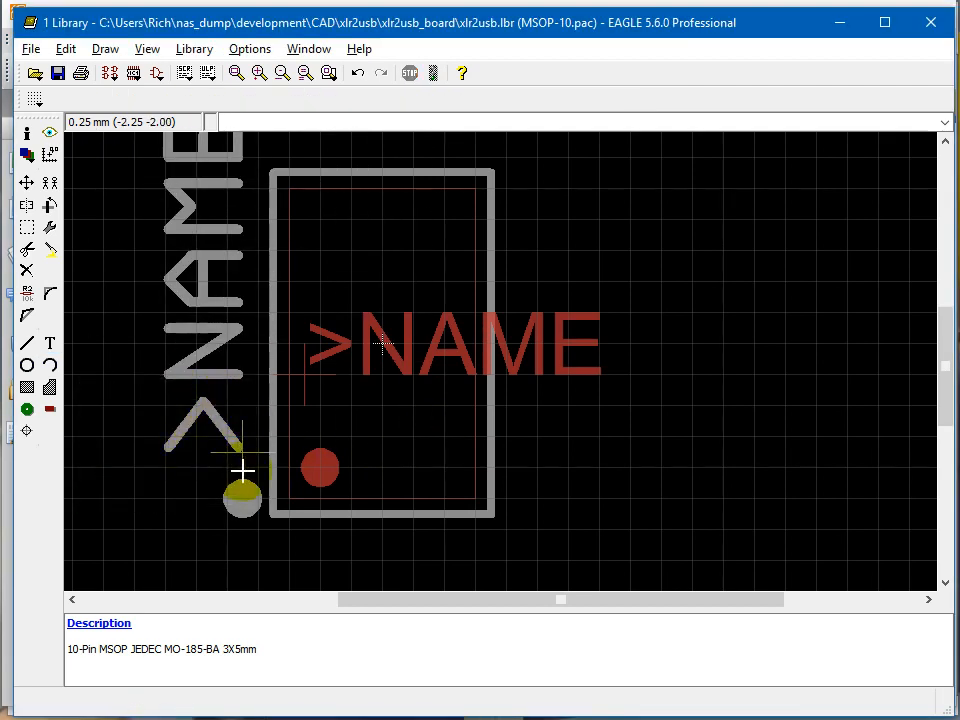
# Start the Smd tool, and switch to the SSM2167 datasheet in Foxit Reader to examine the lead pitch and lead width in the outline dimensions.
pyautogui.scroll(-1, 250, 450)
pyautogui.scroll(1, 260, 440)
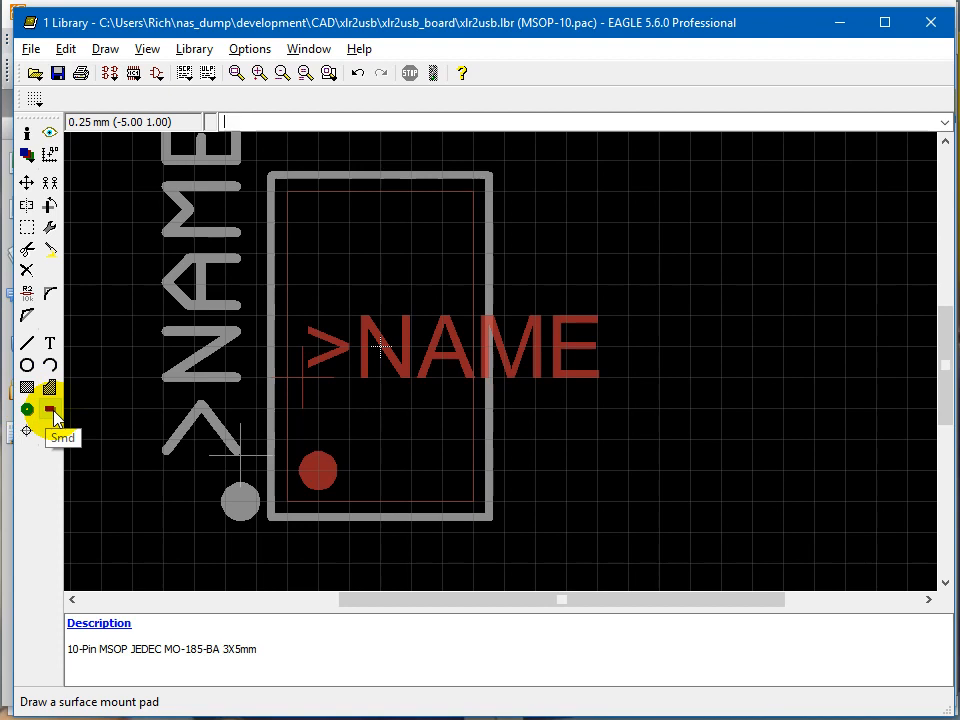
pyautogui.click(53, 411)
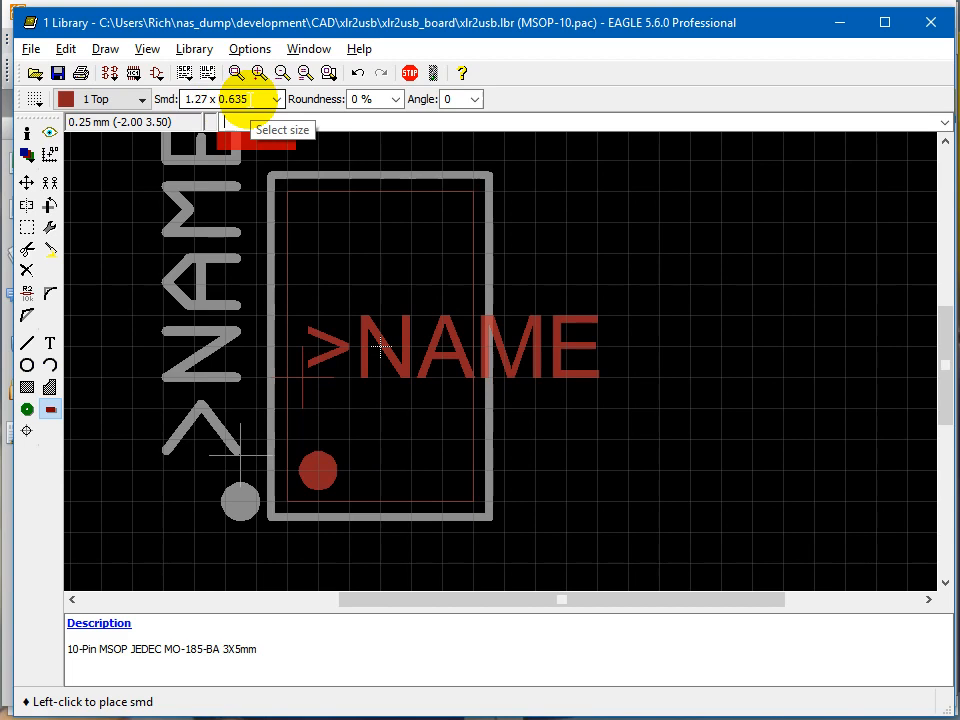
pyautogui.hotkey('alt', 'Tab')
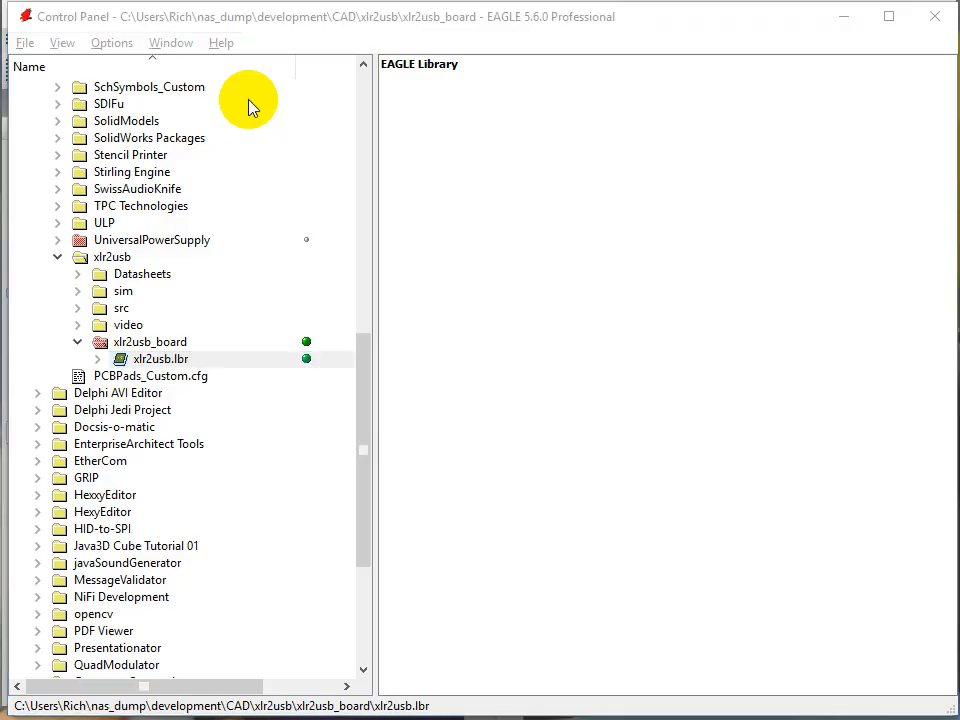
pyautogui.hotkey('alt', 'Tab')
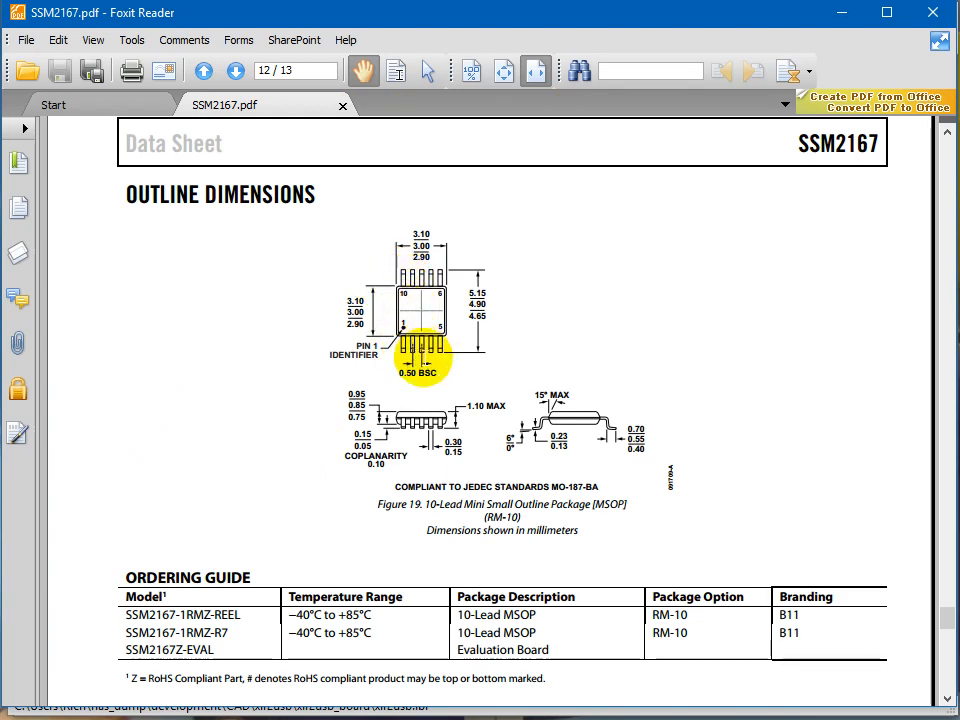
pyautogui.keyDown('ctrl'); pyautogui.scroll(2, 422, 365); pyautogui.keyUp('ctrl')
pyautogui.keyDown('ctrl'); pyautogui.scroll(5, 424, 357); pyautogui.keyUp('ctrl')
pyautogui.keyDown('ctrl'); pyautogui.scroll(-4, 424, 357); pyautogui.keyUp('ctrl')
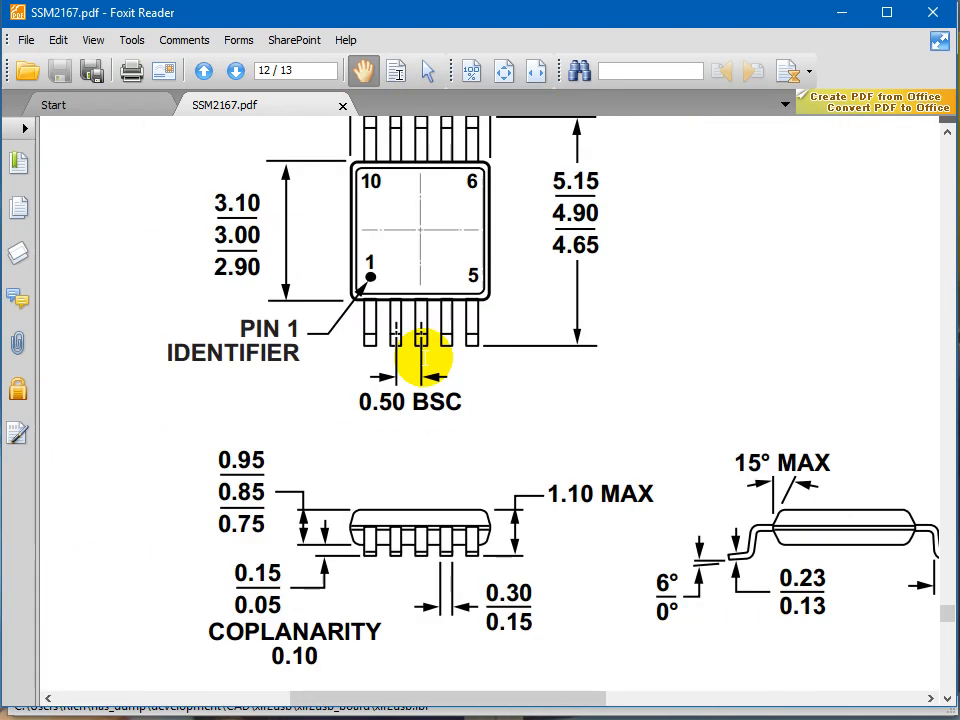
pyautogui.scroll(-1, 424, 357)
pyautogui.scroll(2, 400, 386)
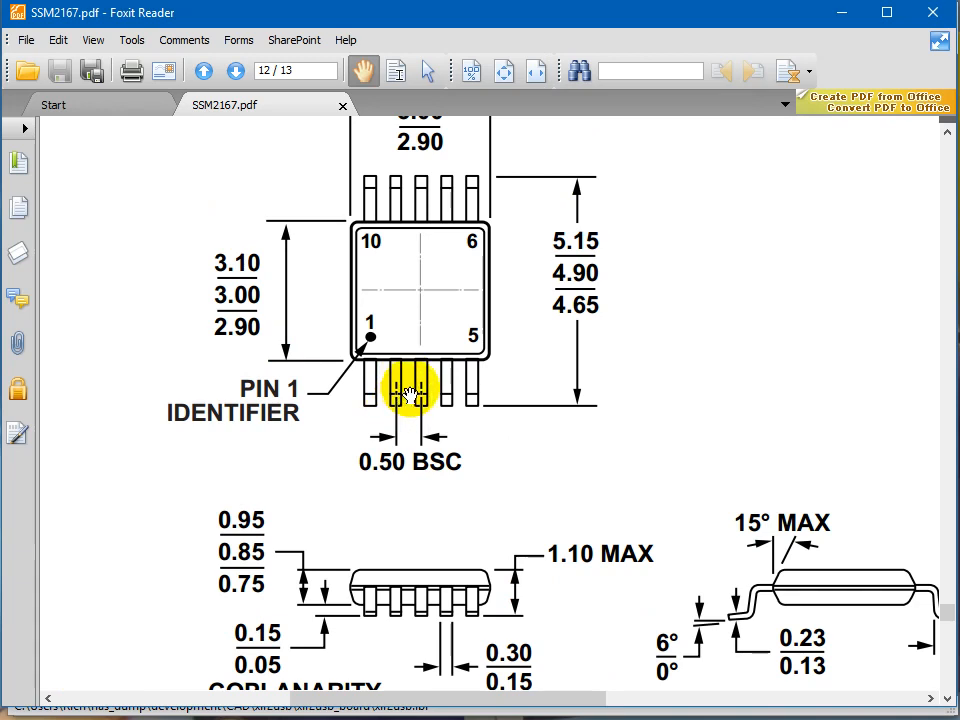
pyautogui.scroll(-1, 430, 560)
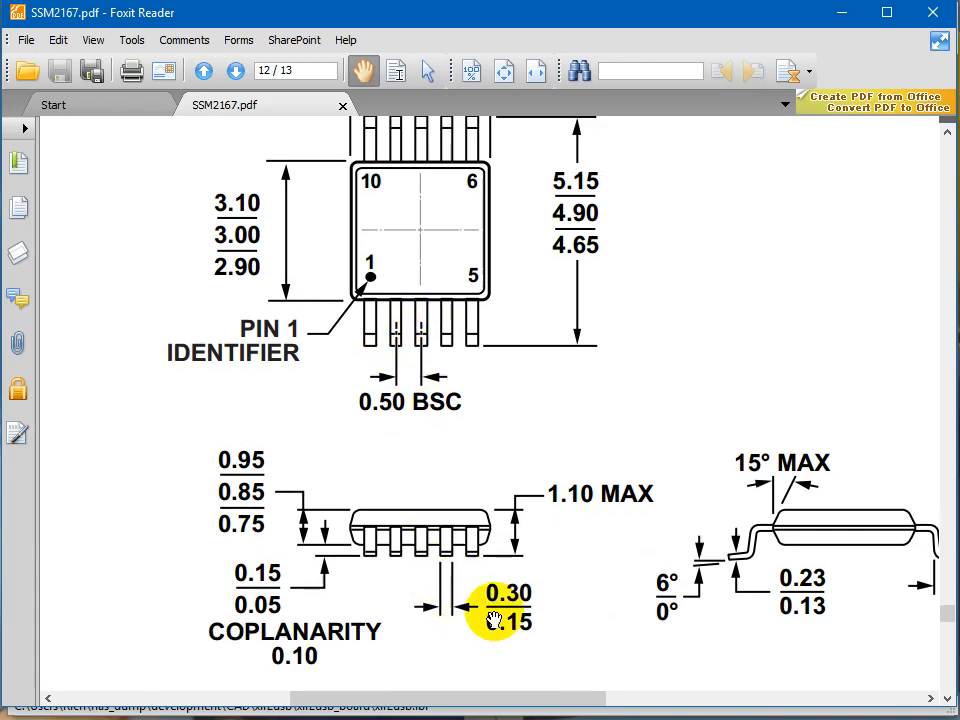
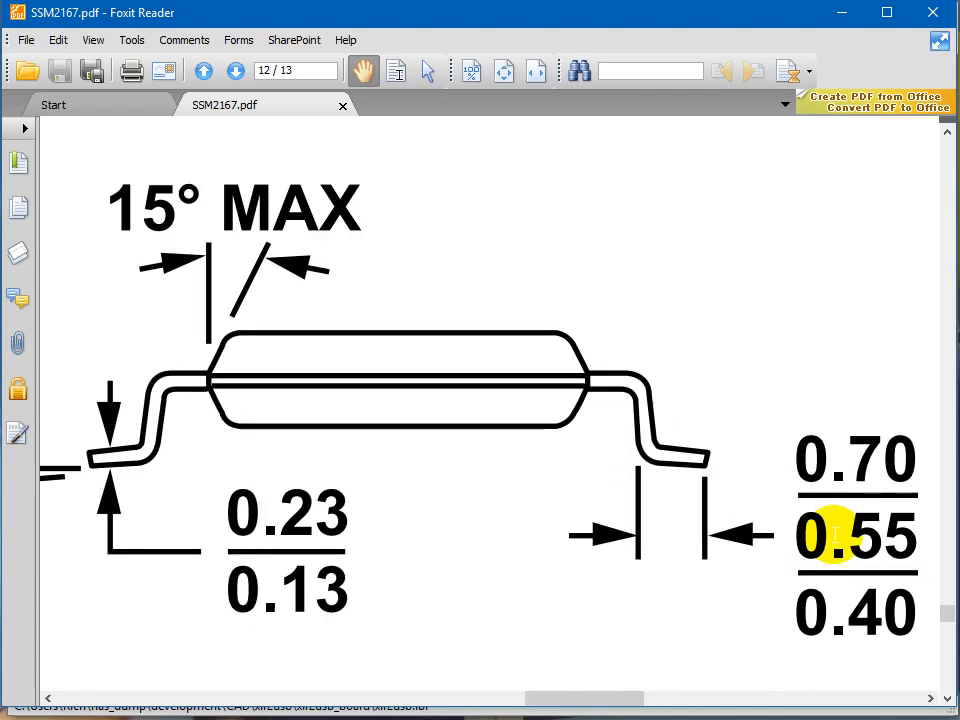
# Examine the lead foot length and lead width dimensions in the SSM2167 datasheet's package outline drawing.
pyautogui.keyDown('ctrl'); pyautogui.scroll(-2, 836, 538); pyautogui.keyUp('ctrl')
pyautogui.moveTo(831, 476); pyautogui.dragTo(893, 478)
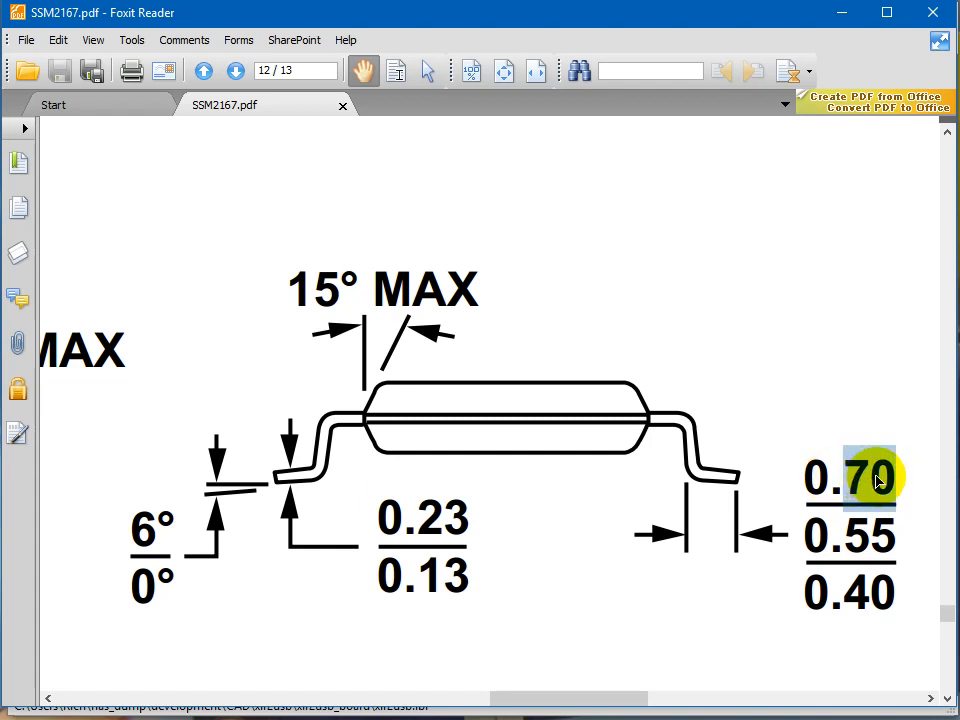
pyautogui.moveTo(845, 535); pyautogui.dragTo(895, 540)
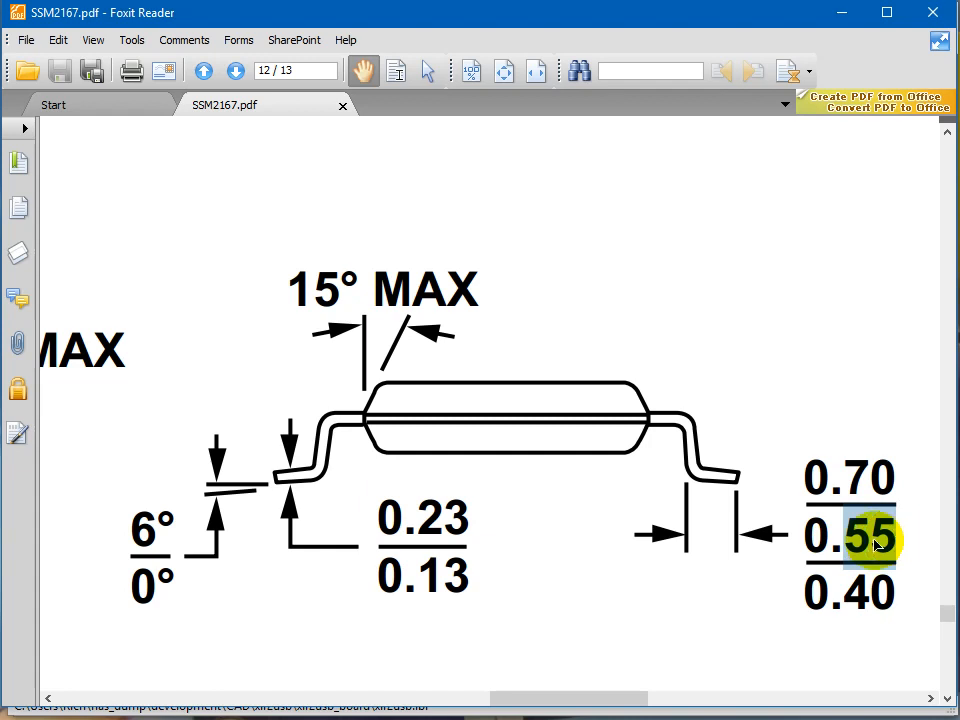
pyautogui.moveTo(604, 677)
pyautogui.moveTo(593, 703)
pyautogui.mouseDown()
pyautogui.moveTo(476, 700)
pyautogui.moveTo(611, 703)
pyautogui.mouseUp()
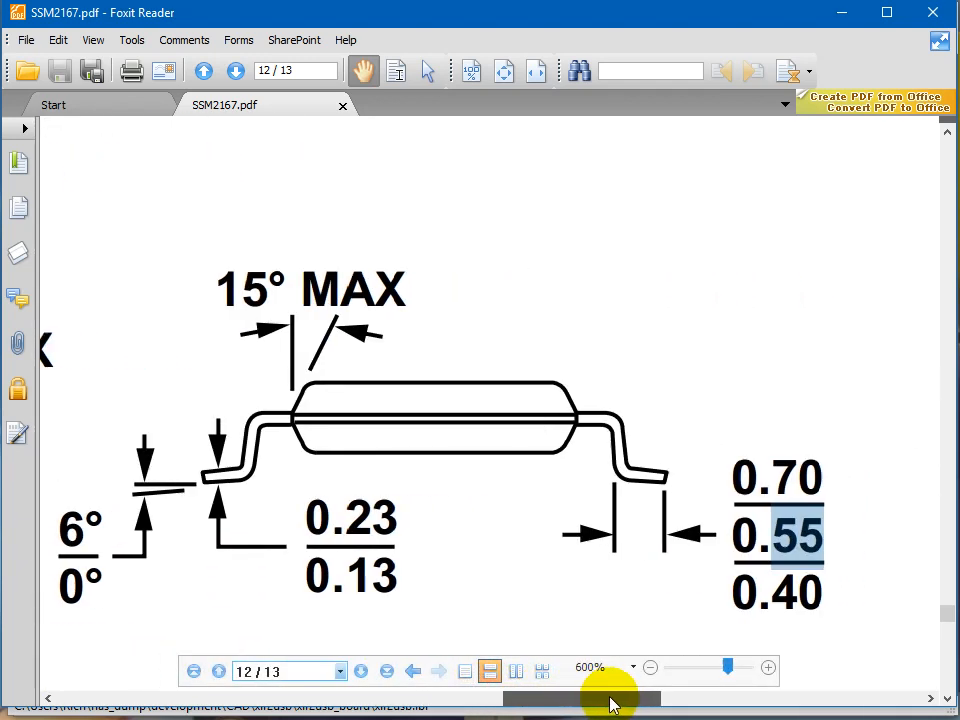
pyautogui.click(797, 477)
pyautogui.doubleClick(797, 477)
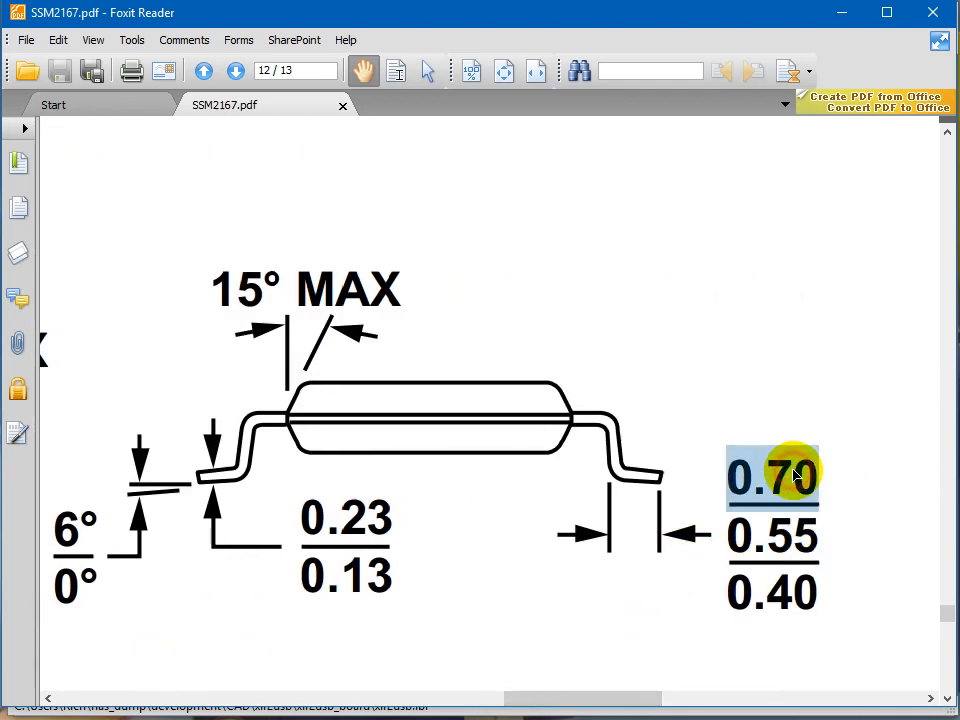
pyautogui.moveTo(561, 703); pyautogui.dragTo(400, 690)
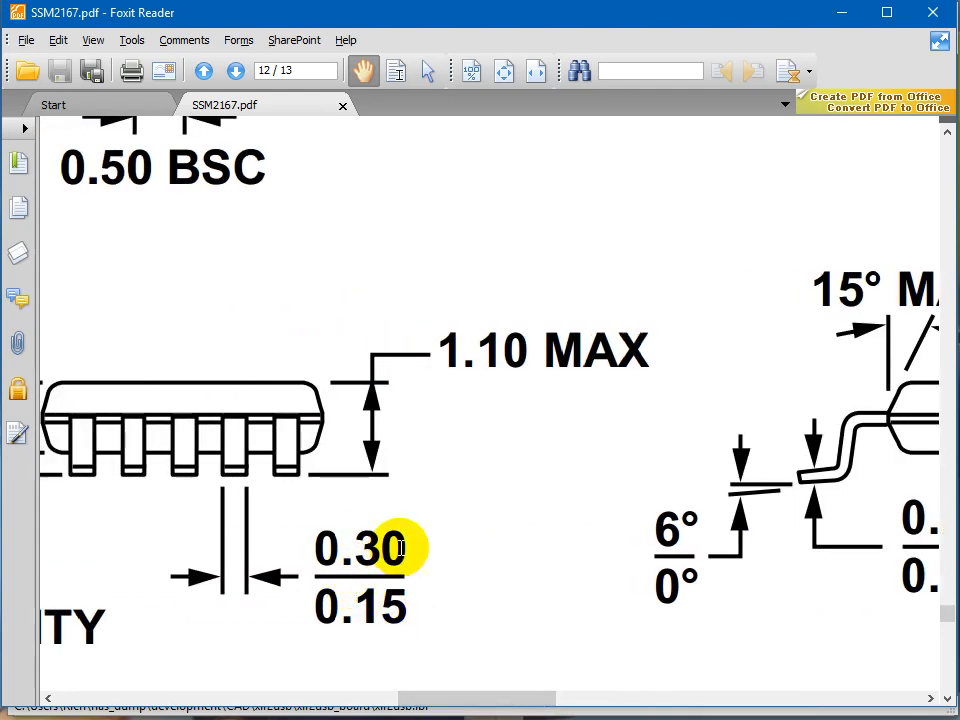
# Switch back to the EAGLE library editor and set the Smd pad size to 0.3 x 0.75.
pyautogui.hotkey('alt', 'Tab')
pyautogui.hotkey('alt', 'Tab')
pyautogui.hotkey('alt', 'Tab')
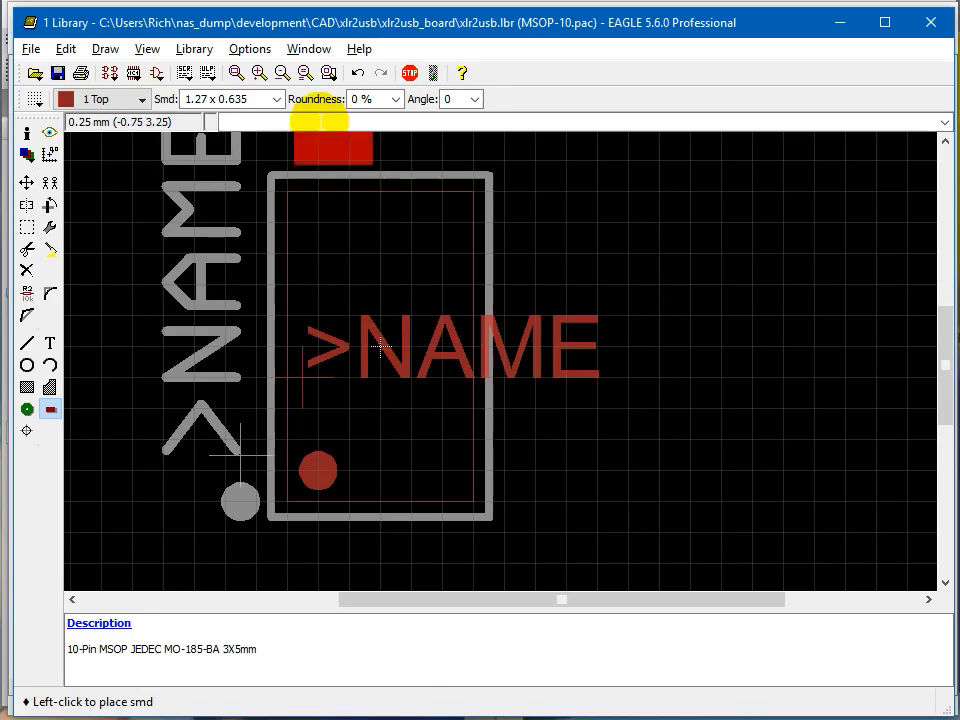
pyautogui.moveTo(258, 98); pyautogui.dragTo(160, 80)
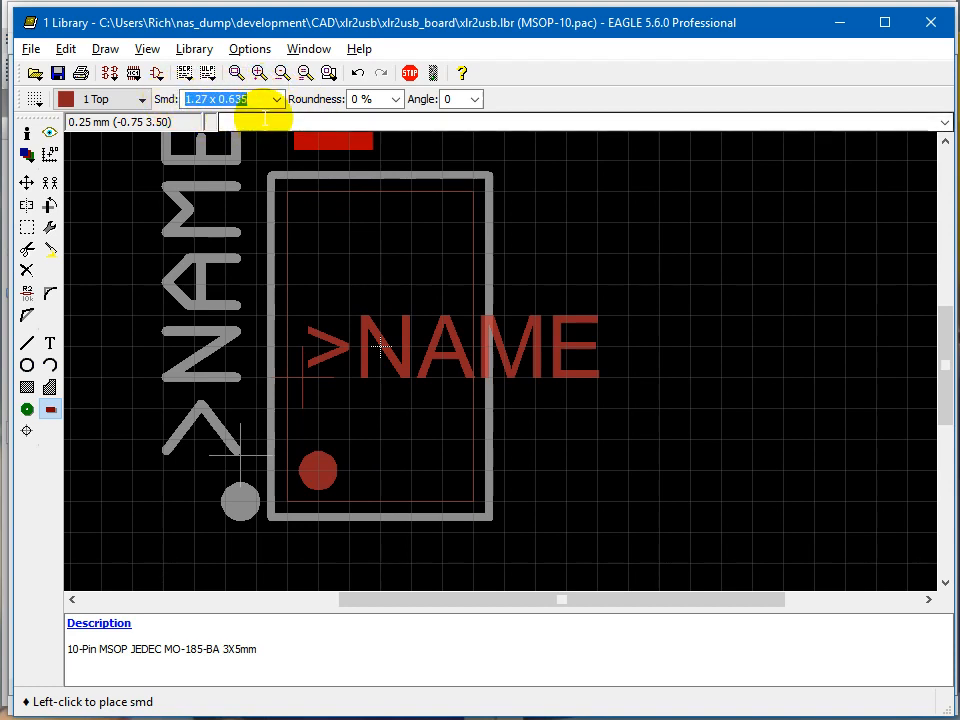
pyautogui.write('.3')
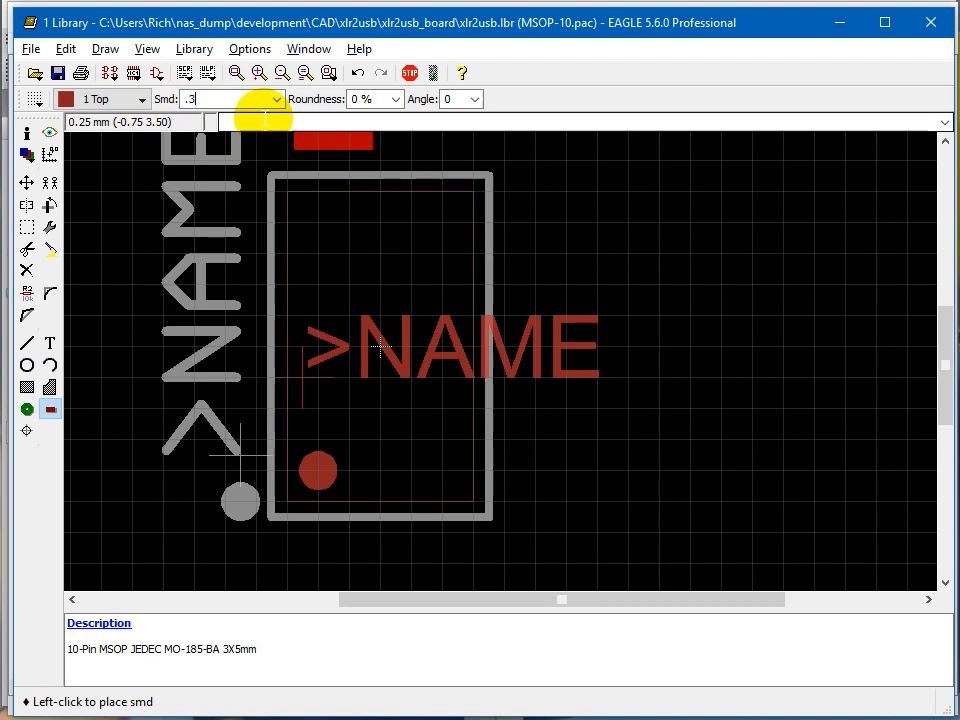
pyautogui.write(' x .75')
pyautogui.press('Return')
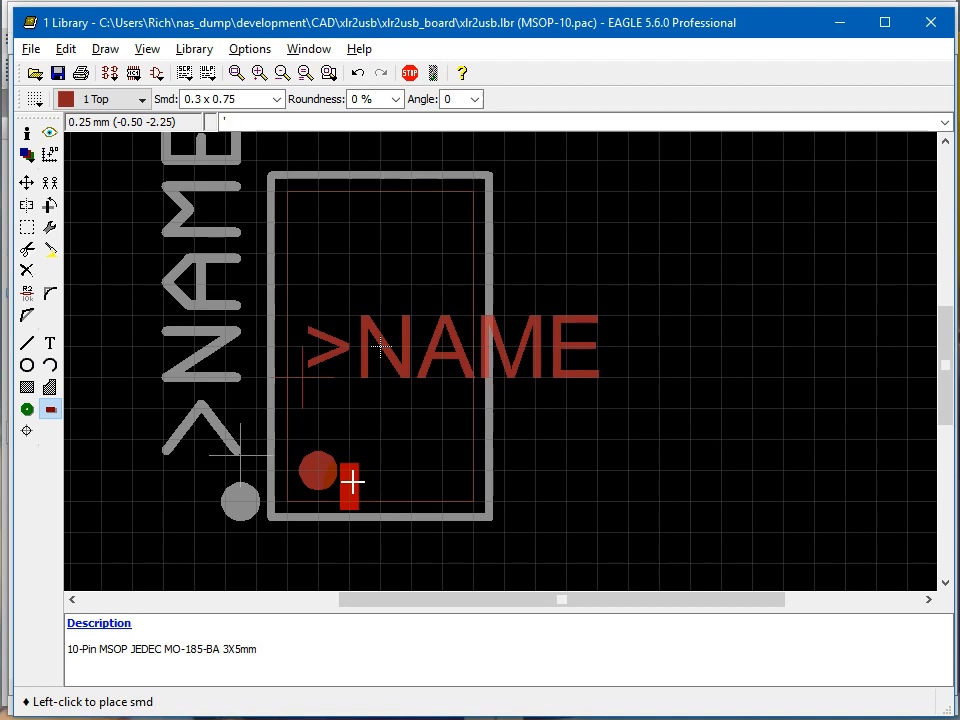
# Name the first pad '1' and place five pads in a row from (-1.00 -2.25) to (1.00 -2.25) at 0.5 mm spacing.
pyautogui.write("'1")
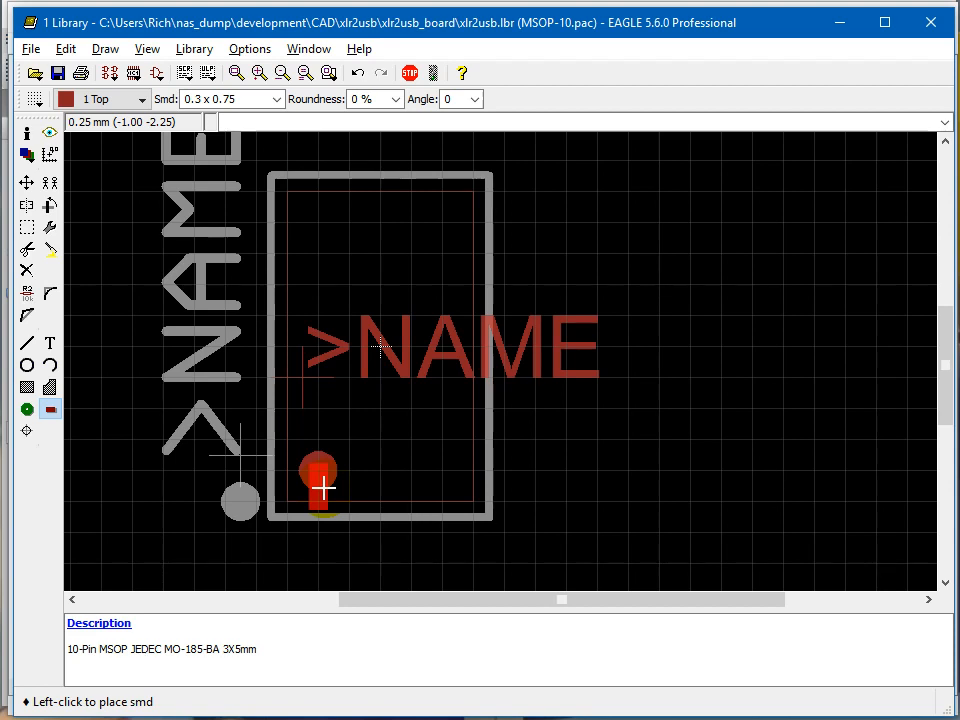
pyautogui.write('d')
pyautogui.press('Return')
pyautogui.write('1')
pyautogui.click(320, 487)
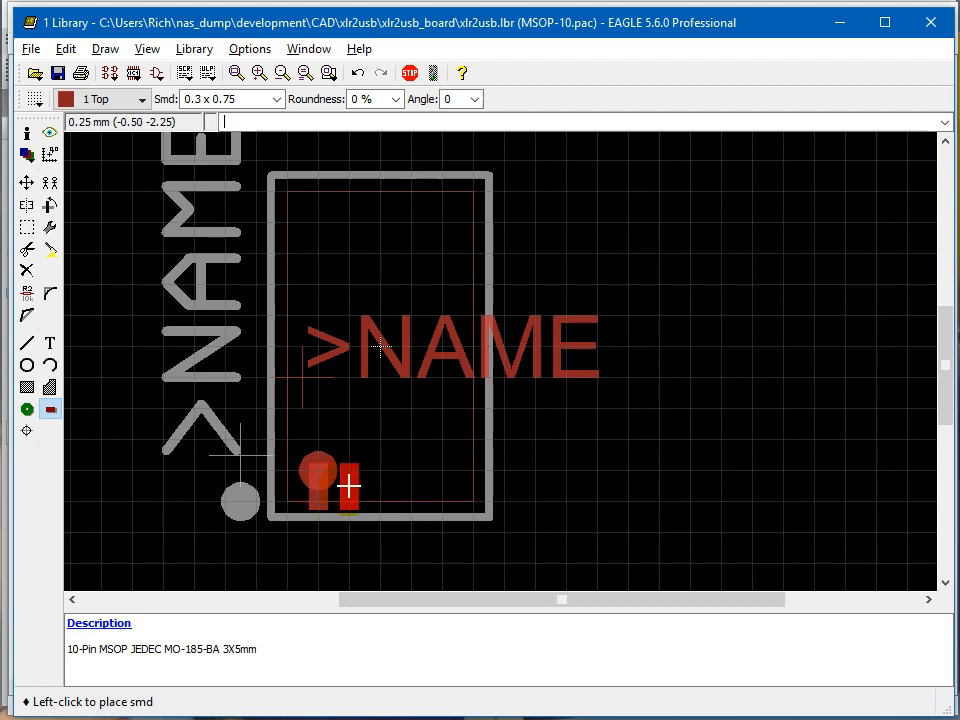
pyautogui.click(347, 487)
pyautogui.click(378, 487)
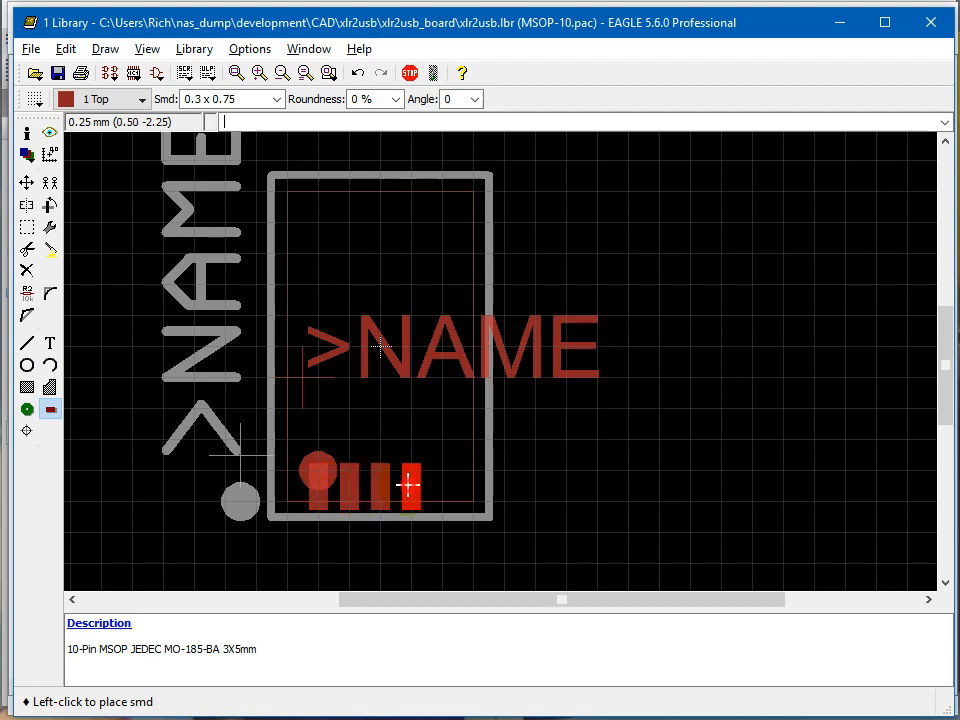
pyautogui.click(411, 487)
pyautogui.click(446, 487)
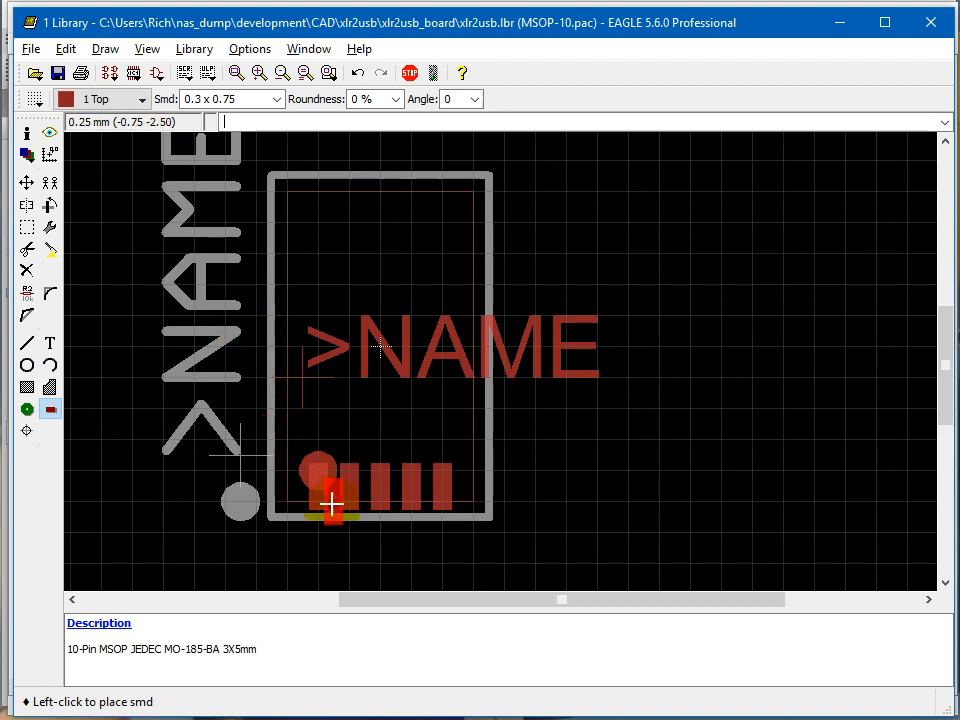
pyautogui.click(117, 99)
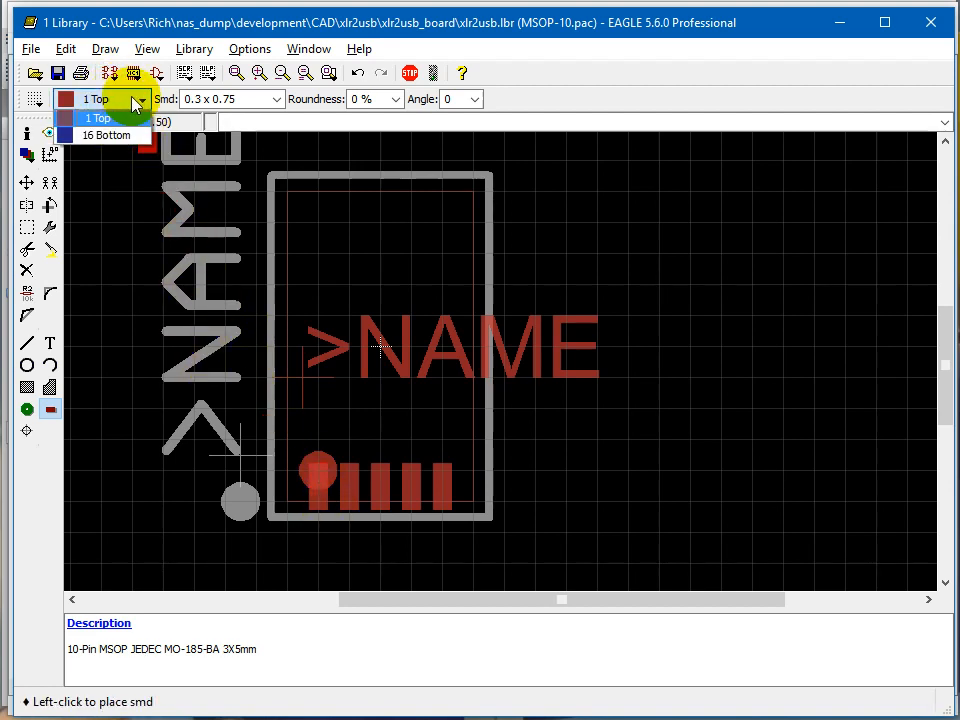
pyautogui.click(512, 95)
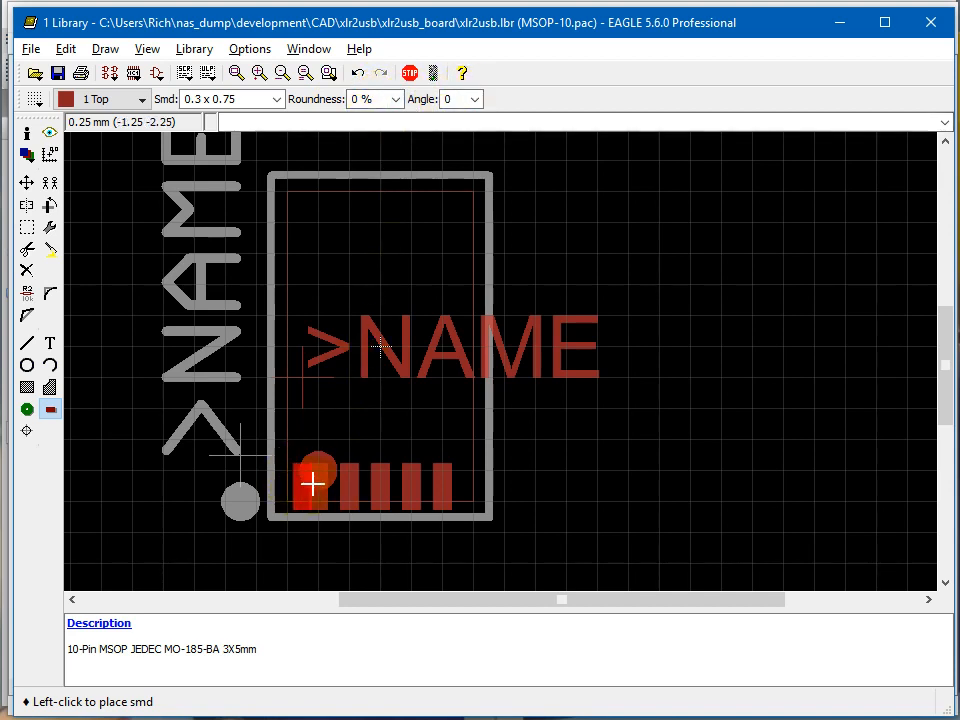
pyautogui.click(310, 486)
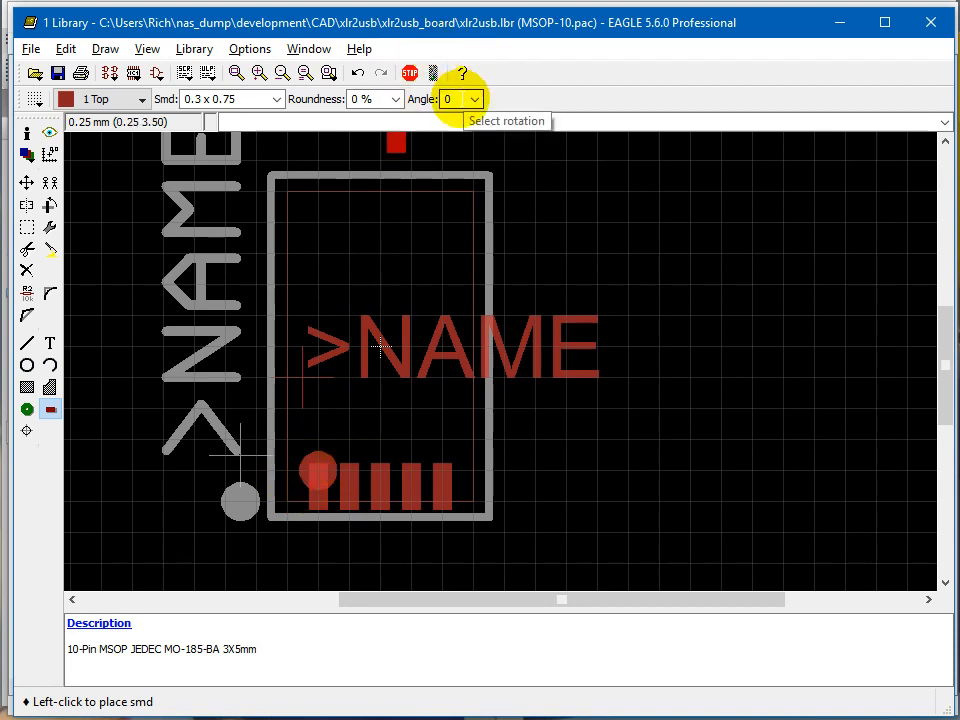
pyautogui.click(474, 98)
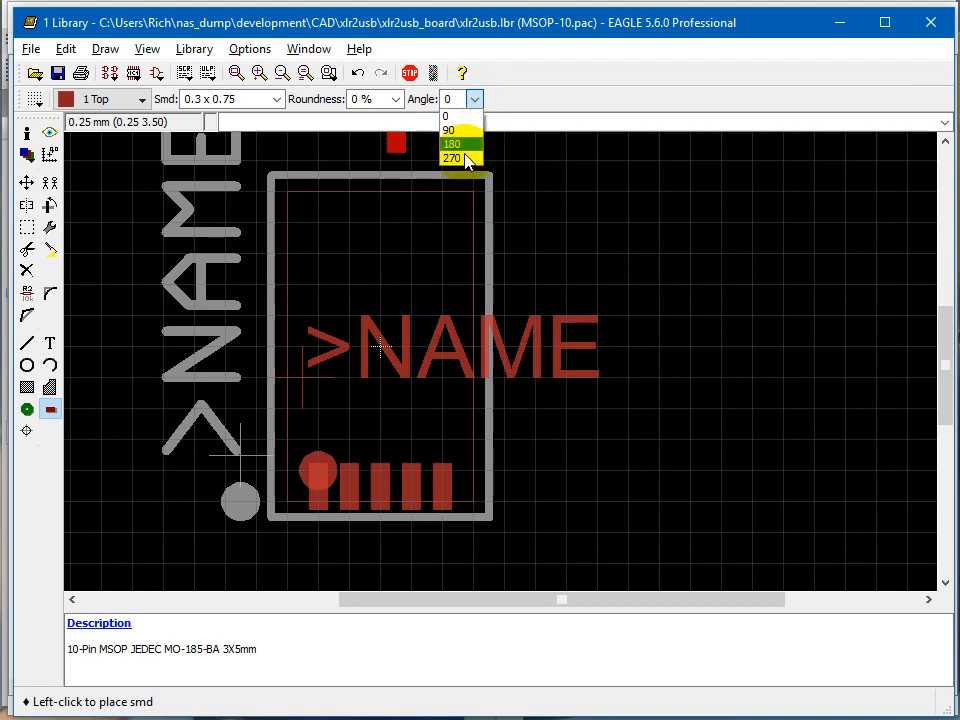
pyautogui.click(470, 159)
pyautogui.click(476, 99)
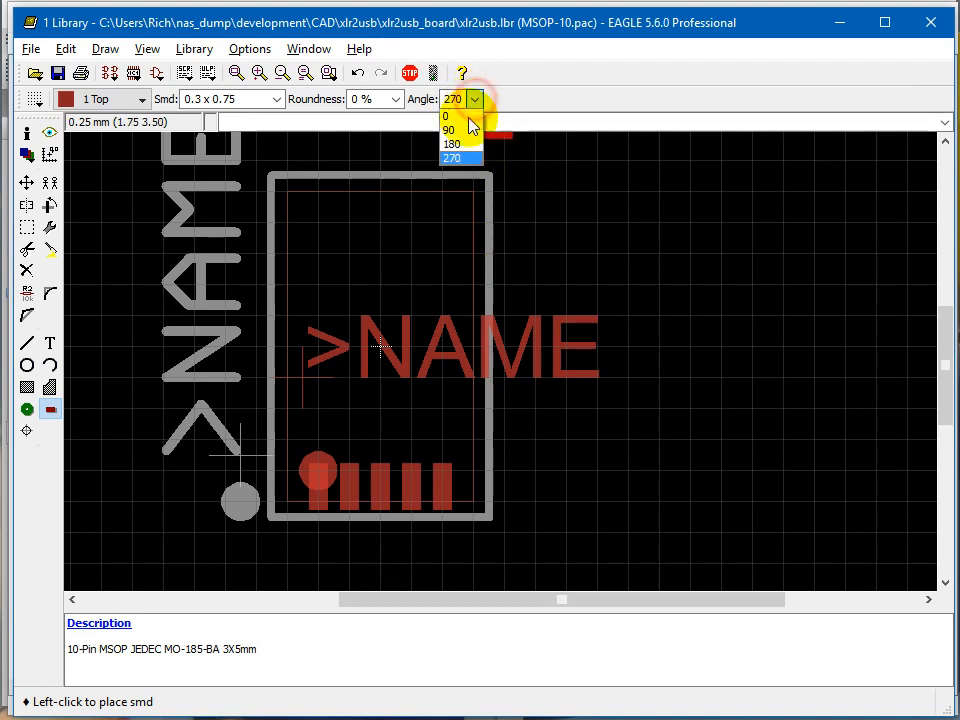
pyautogui.click(466, 112)
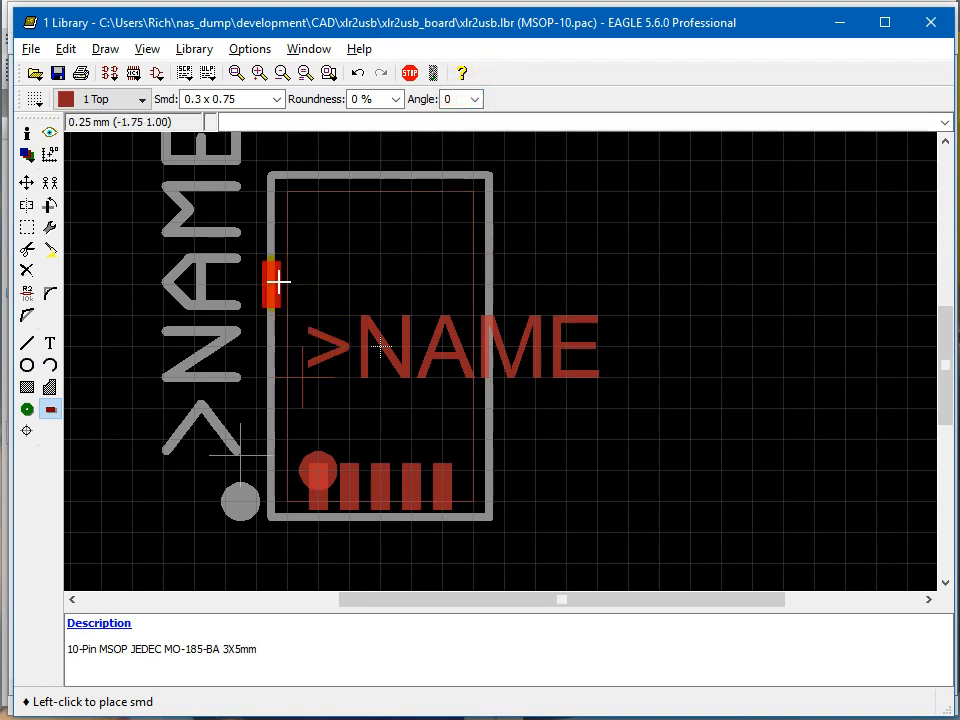
pyautogui.press('Escape')
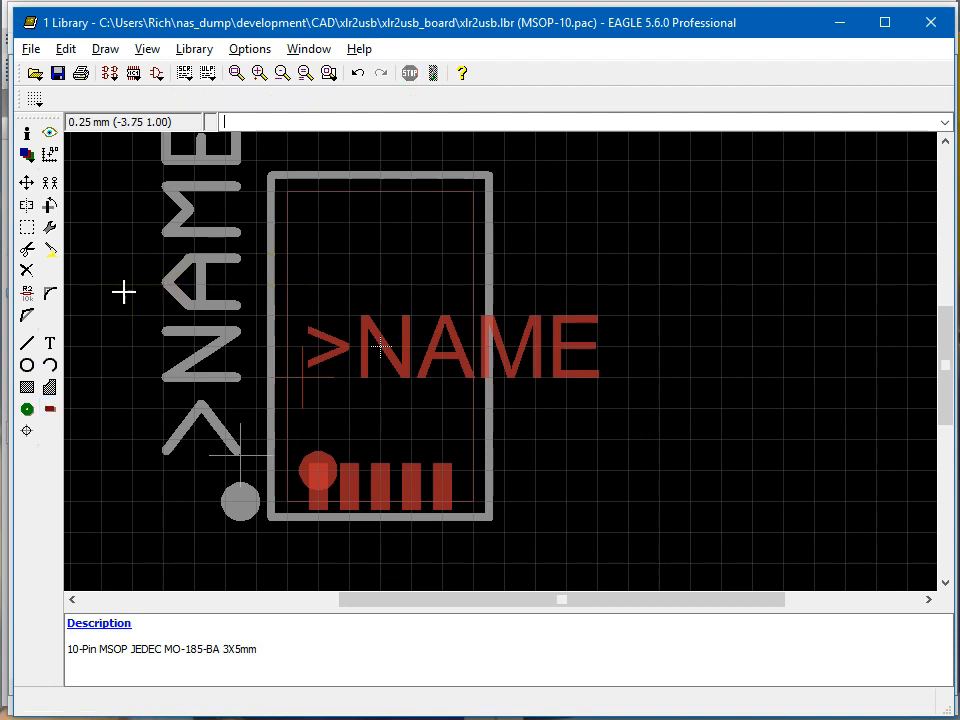
# Hide layer 51 tDocu so that its outline, marker and name label are out of the selection.
pyautogui.click(27, 228)
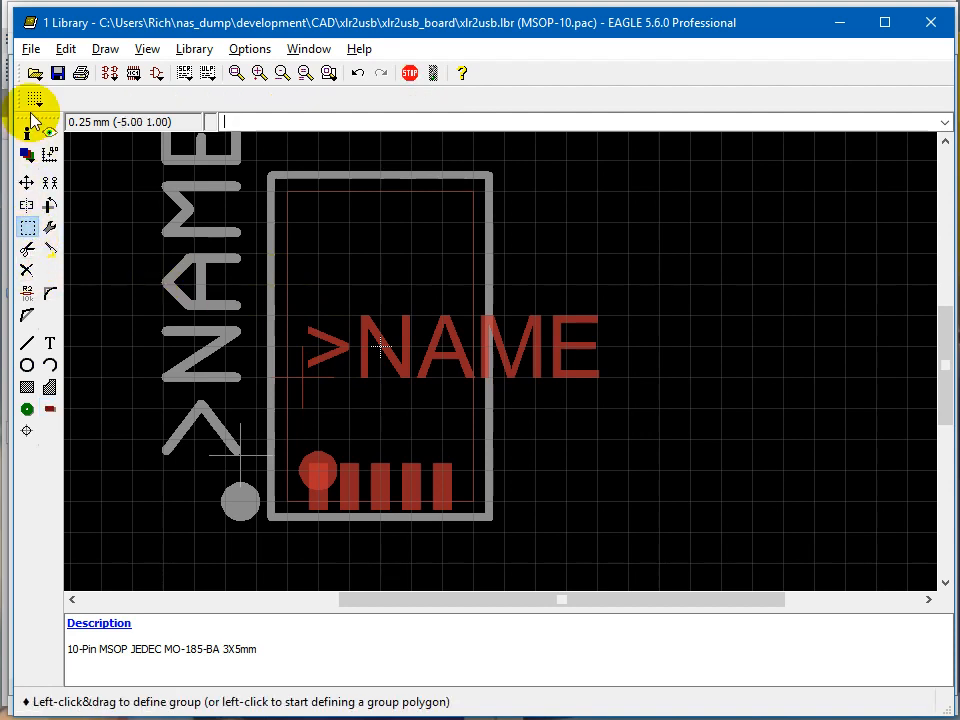
pyautogui.click(27, 155)
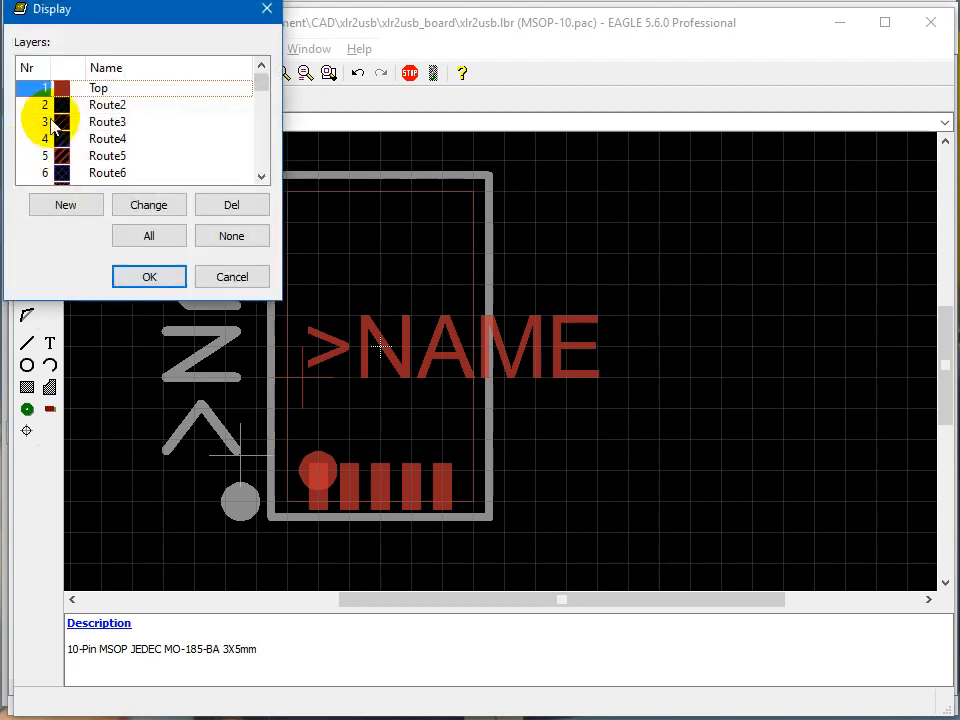
pyautogui.moveTo(263, 82); pyautogui.dragTo(258, 192)
pyautogui.click(58, 139)
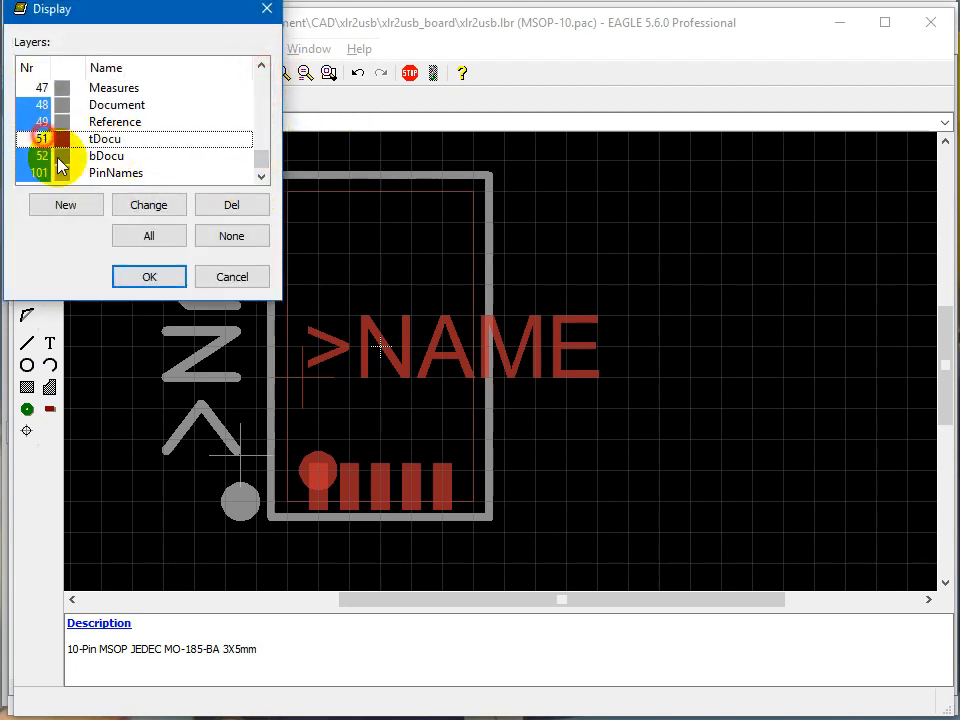
pyautogui.click(145, 284)
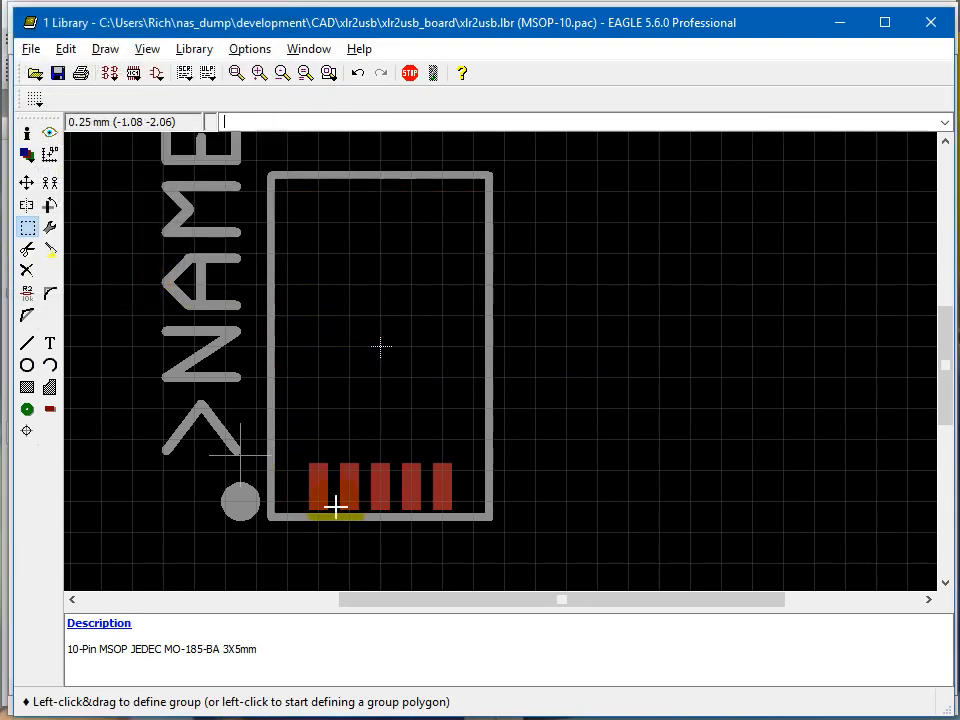
# Group the five SMD pads along the footprint's lower edge.
pyautogui.click(37, 231)
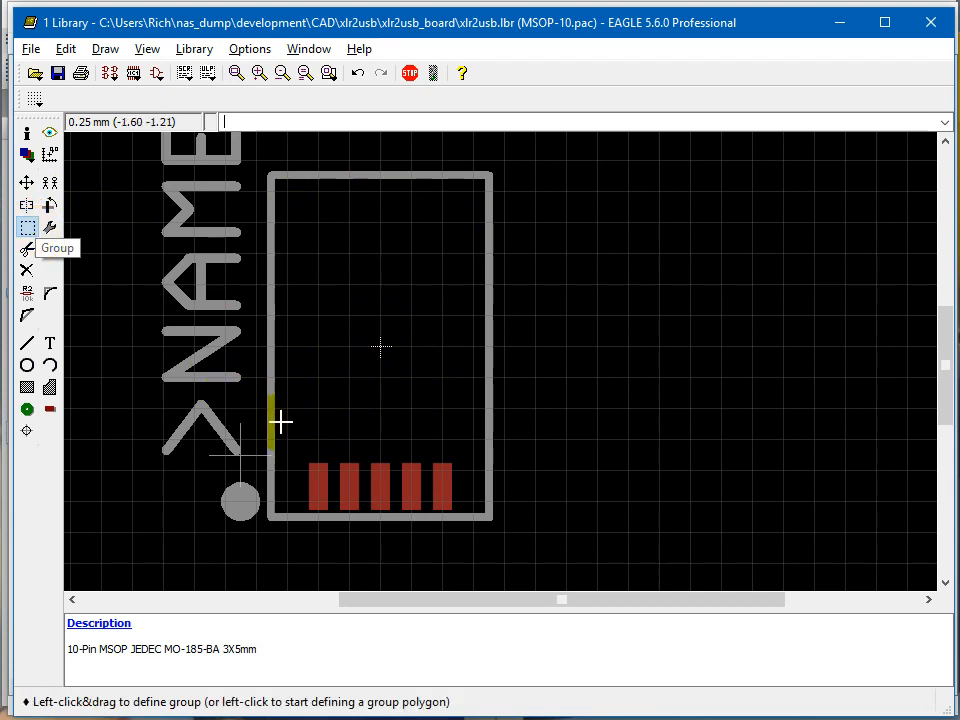
pyautogui.moveTo(297, 455); pyautogui.dragTo(315, 437)
pyautogui.click(28, 229)
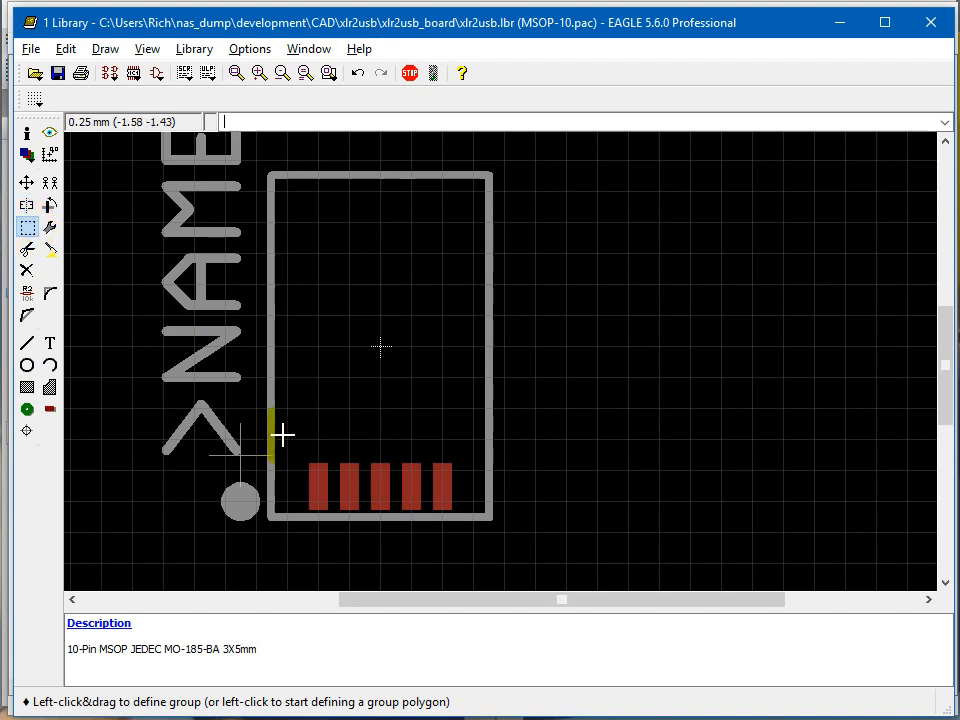
pyautogui.moveTo(284, 436); pyautogui.dragTo(461, 512)
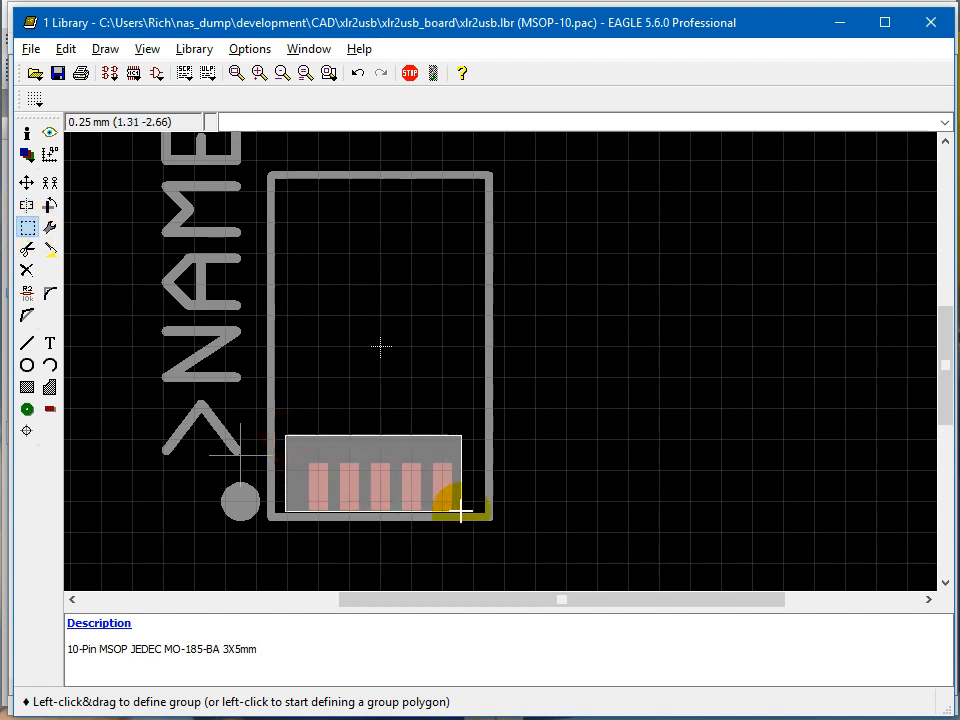
pyautogui.moveTo(461, 512); pyautogui.dragTo(461, 511)
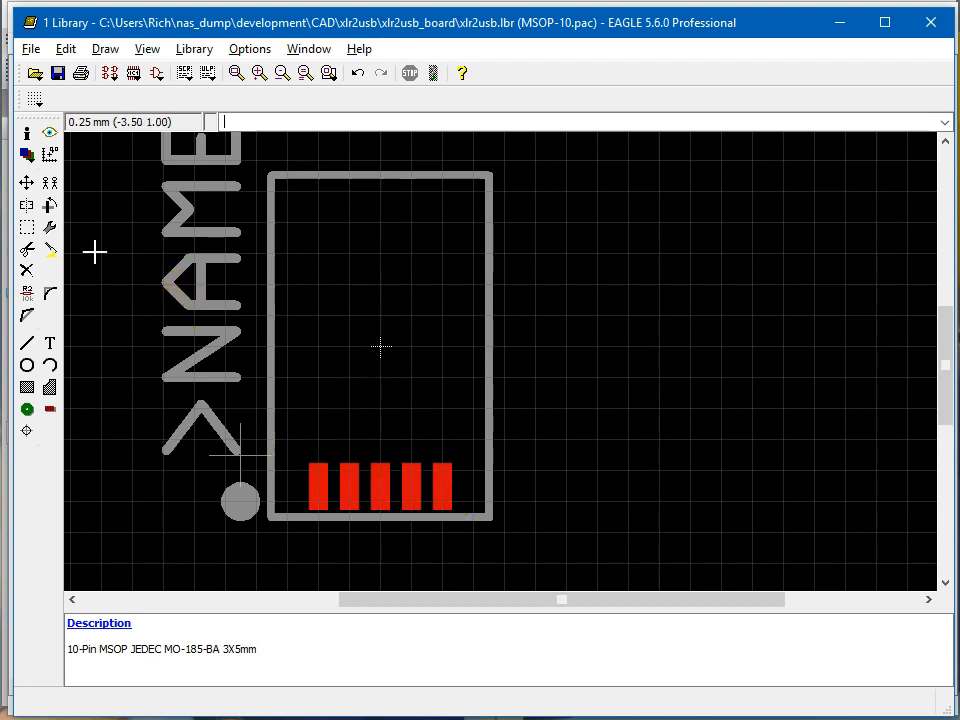
# Copy the pad group about the origin, rotate the copy to 180 degrees and place it at (0.00 0.00) to form the opposite row.
pyautogui.click(47, 188)
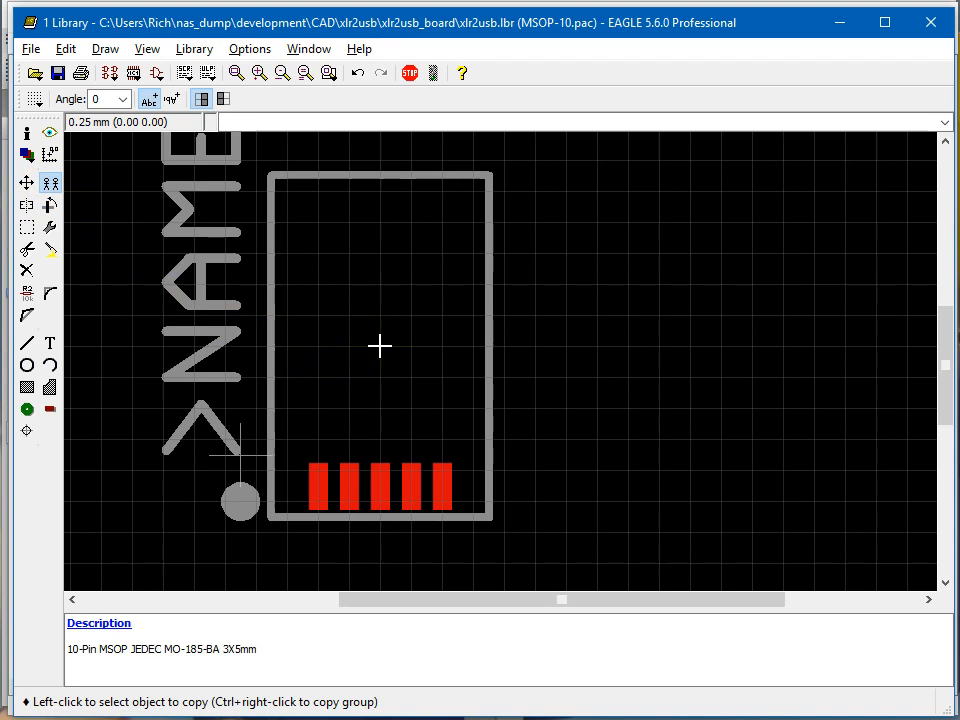
pyautogui.keyDown('ctrl'); pyautogui.rightClick(380, 346); pyautogui.keyUp('ctrl')
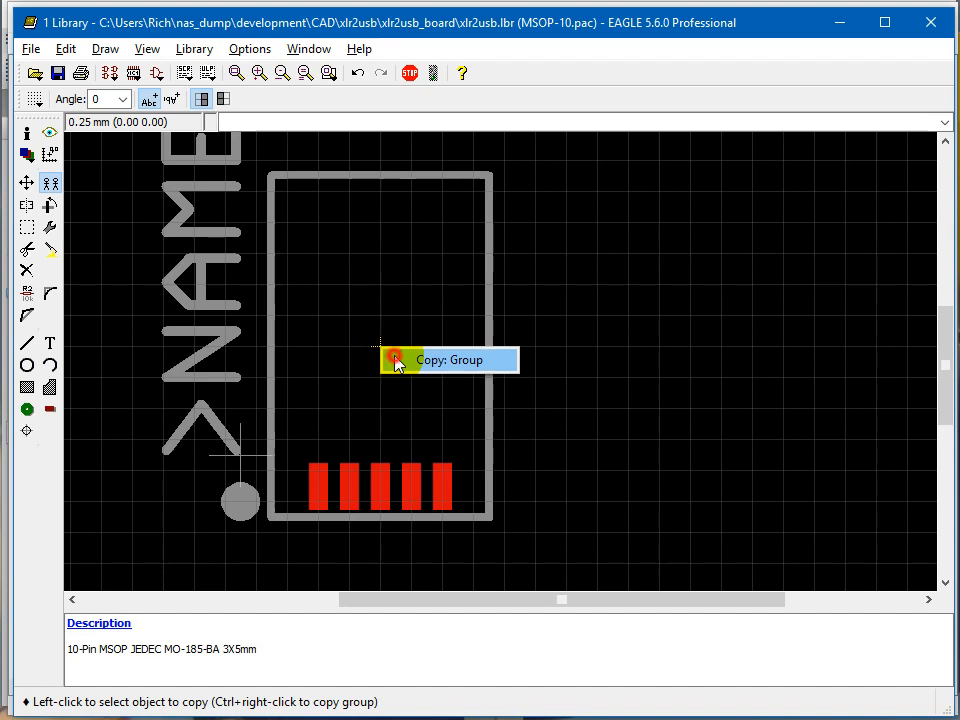
pyautogui.click(396, 362)
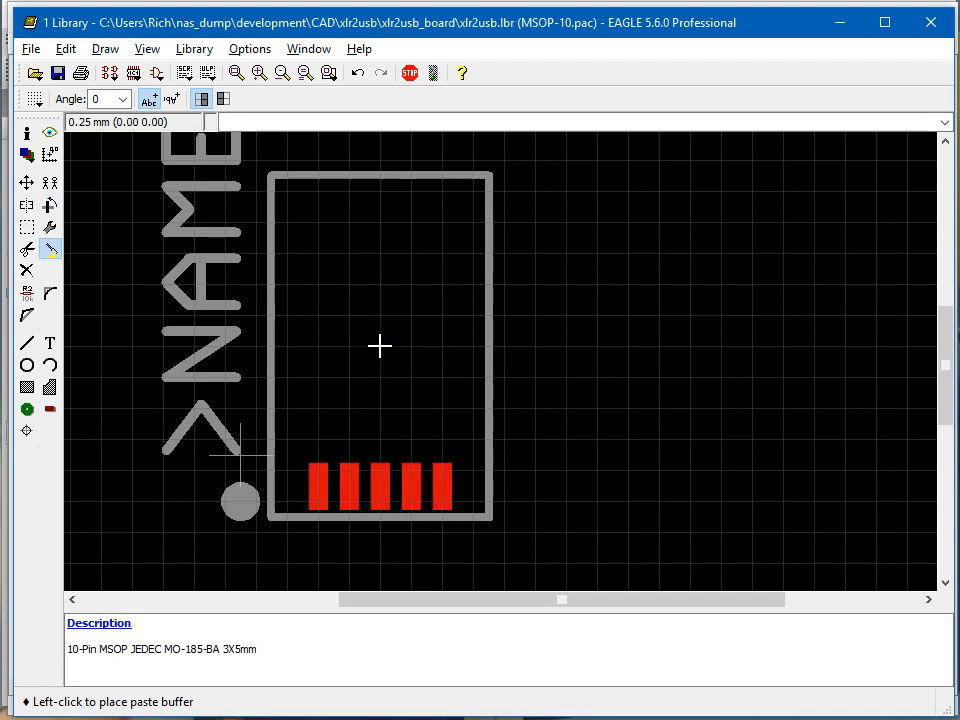
pyautogui.rightClick(380, 346)
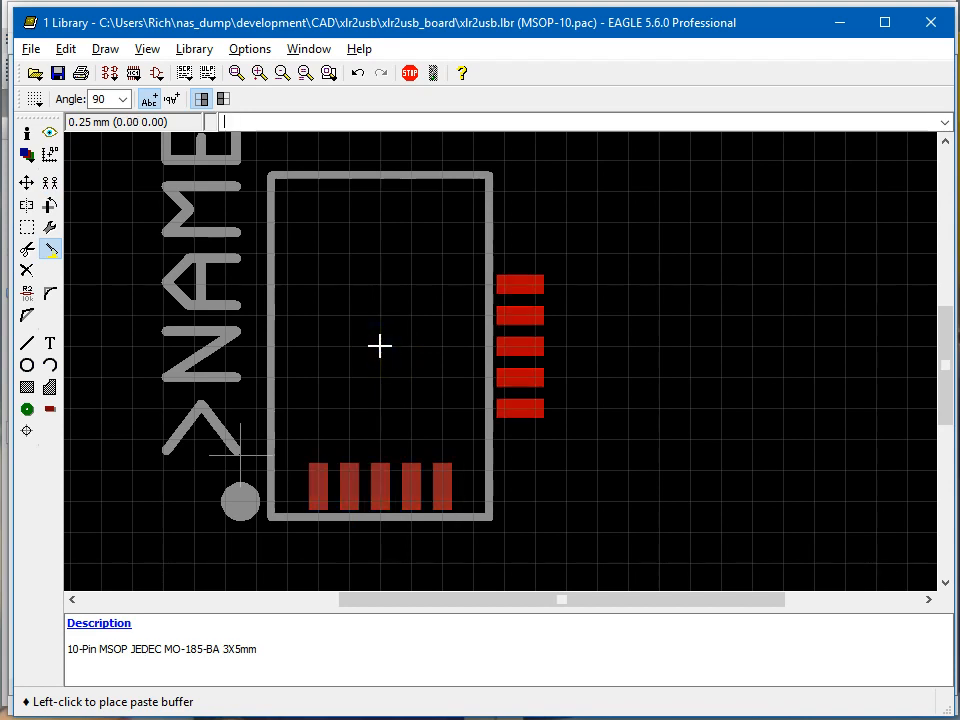
pyautogui.rightClick(380, 346)
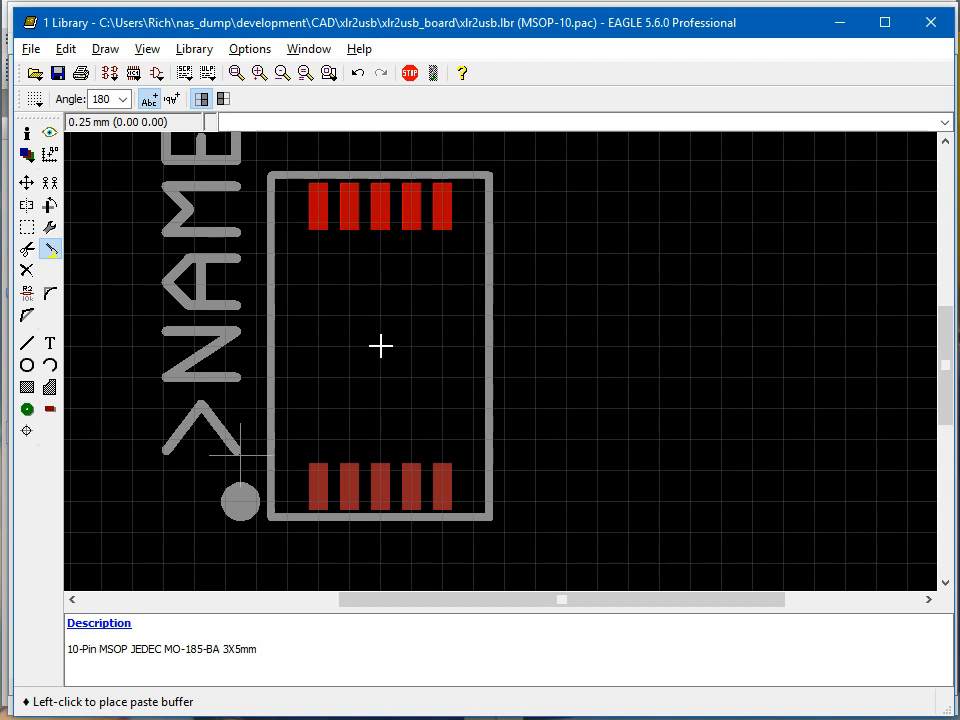
pyautogui.click(380, 346)
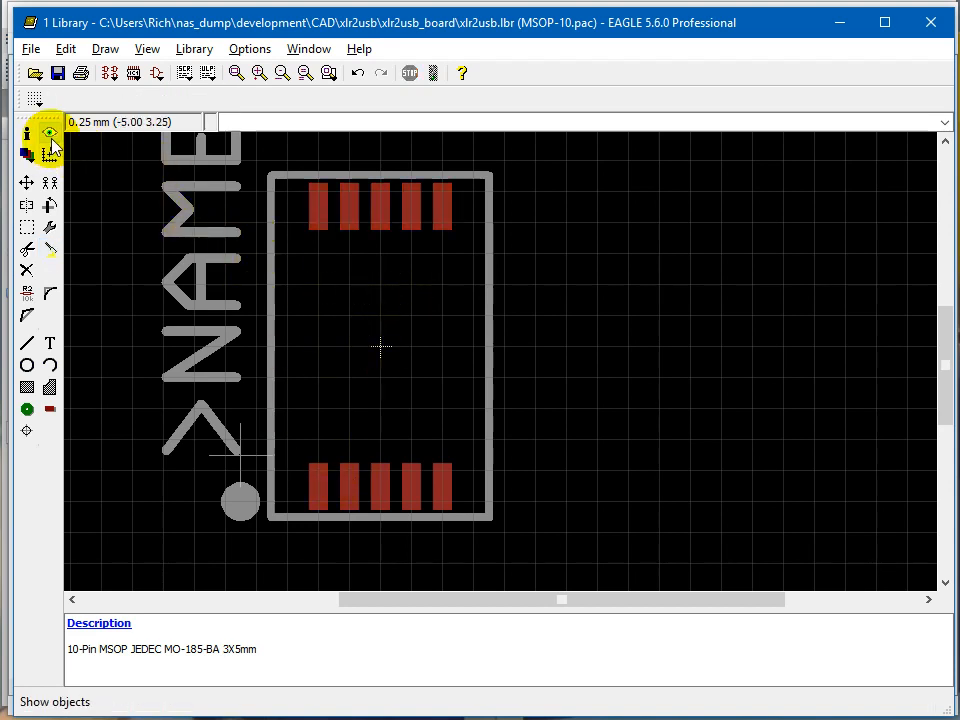
pyautogui.click(50, 137)
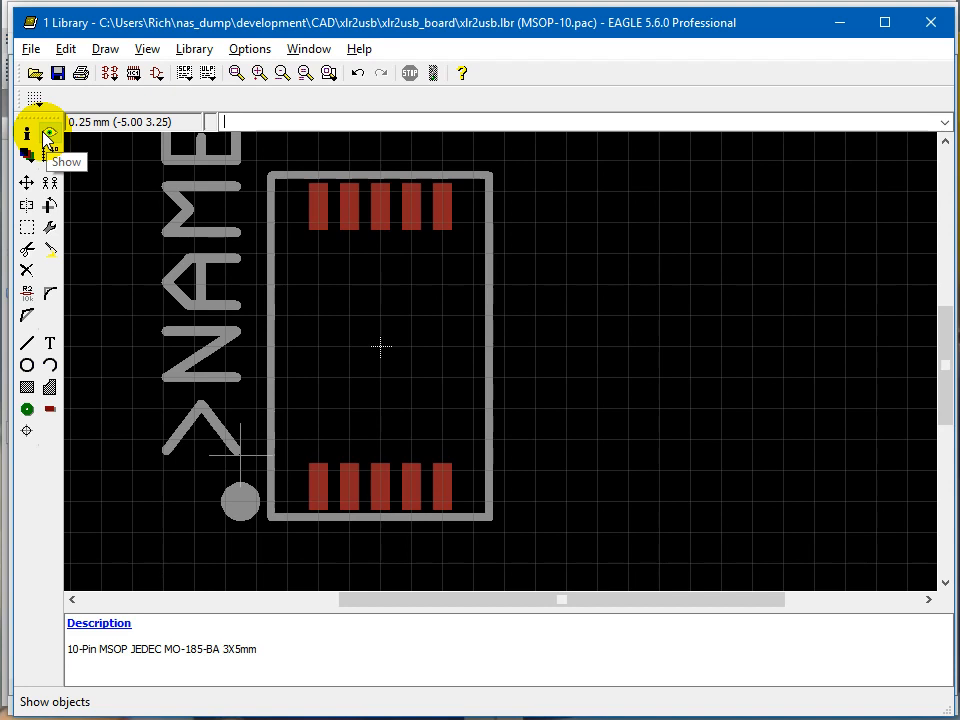
# Show each of the five pads in the lower row, from the pad beside the pin 1 marker onward, to check their names.
pyautogui.click(45, 137)
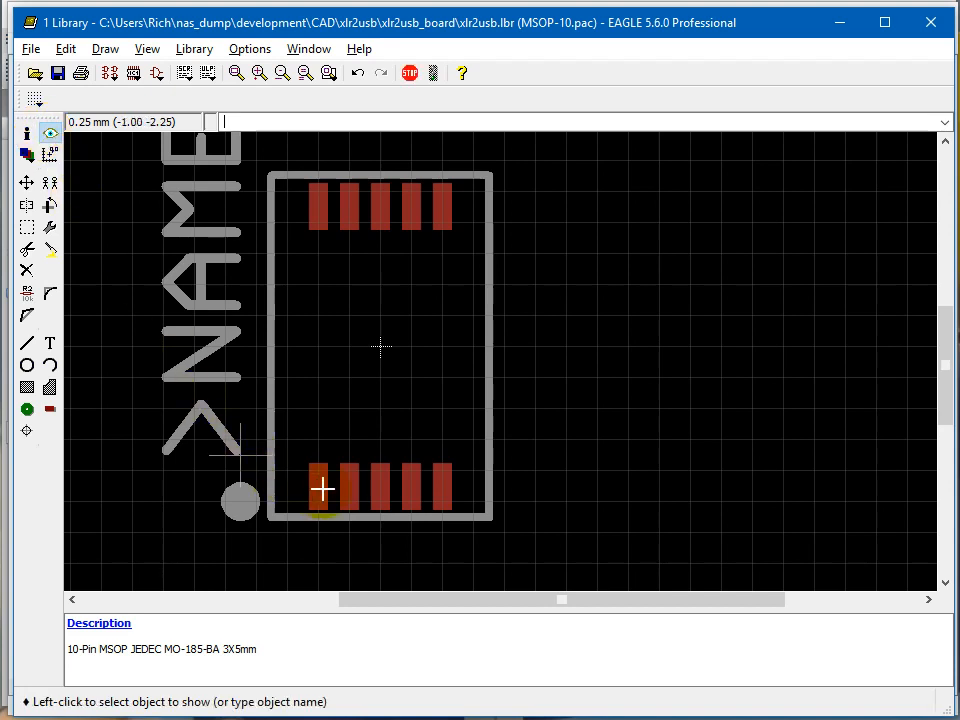
pyautogui.click(50, 134)
pyautogui.click(185, 337)
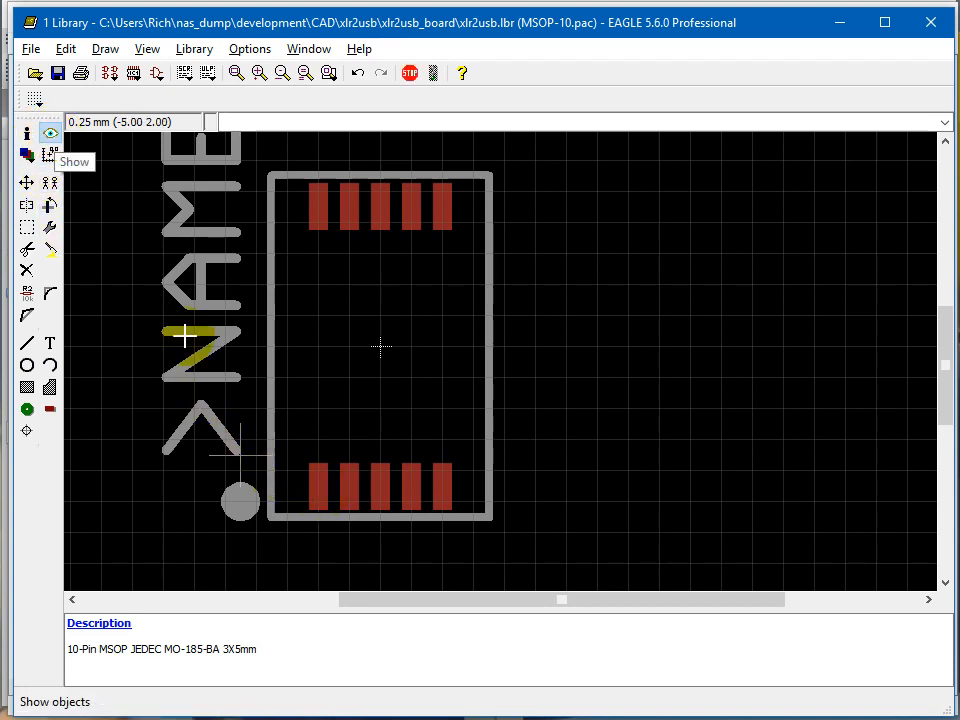
pyautogui.click(320, 486)
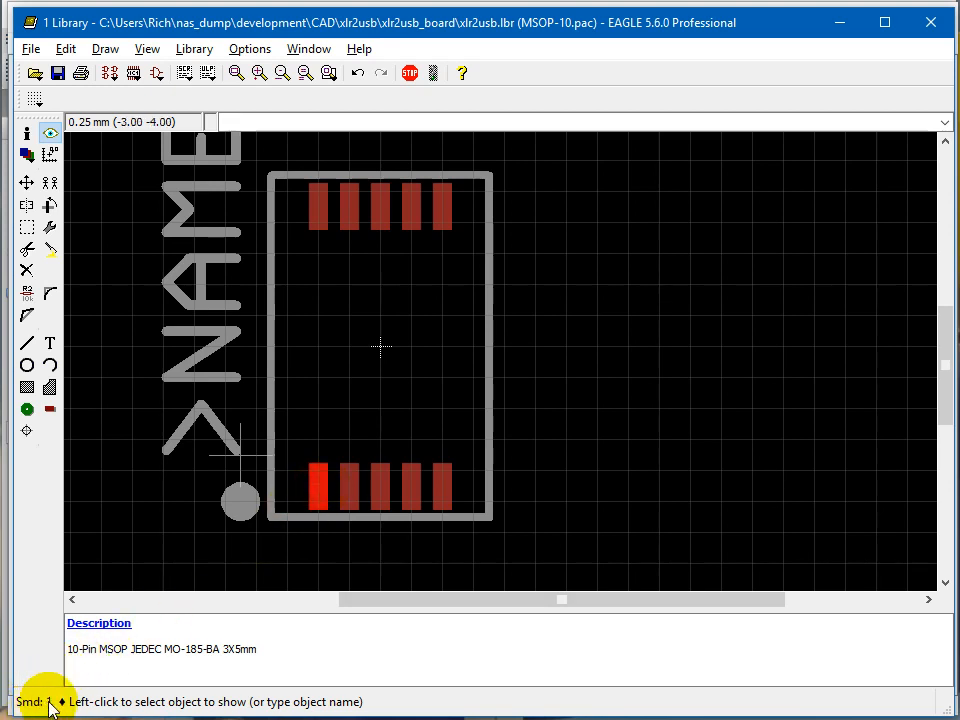
pyautogui.click(346, 484)
pyautogui.click(380, 487)
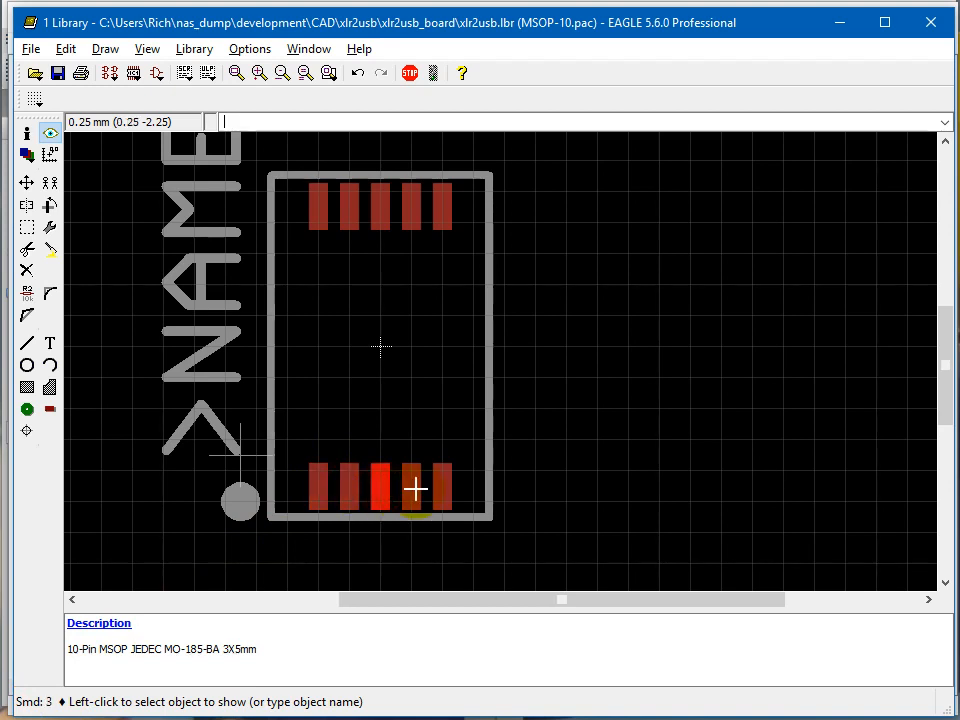
pyautogui.click(415, 488)
pyautogui.click(438, 488)
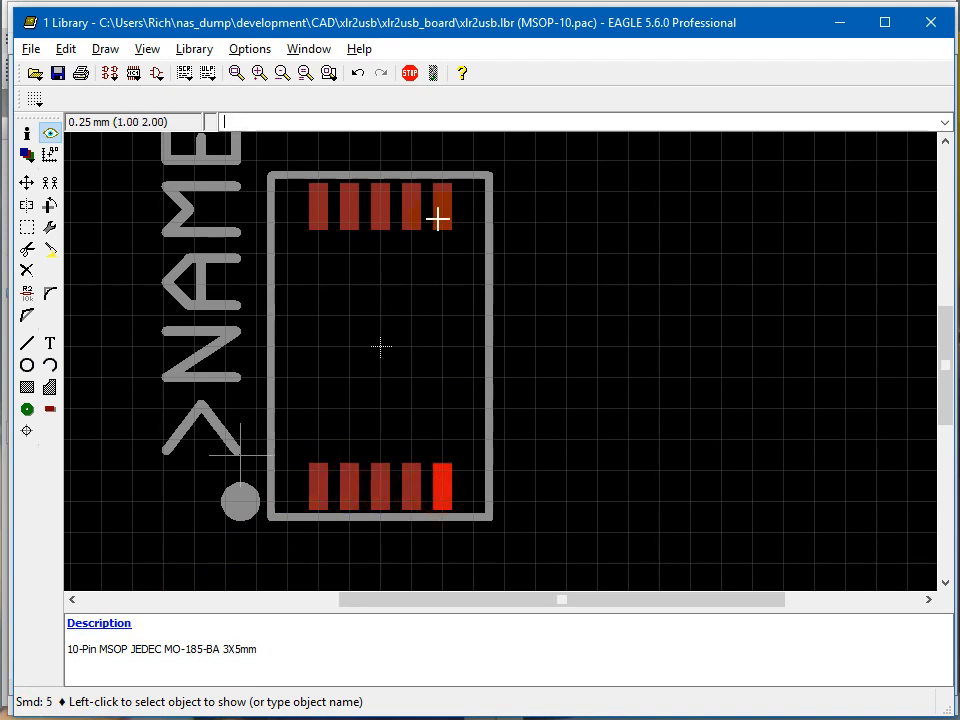
# Switch to the SSM2167 datasheet in Foxit Reader and check the MSOP-10 package drawing on page 12.
pyautogui.hotkey('alt', 'Tab')
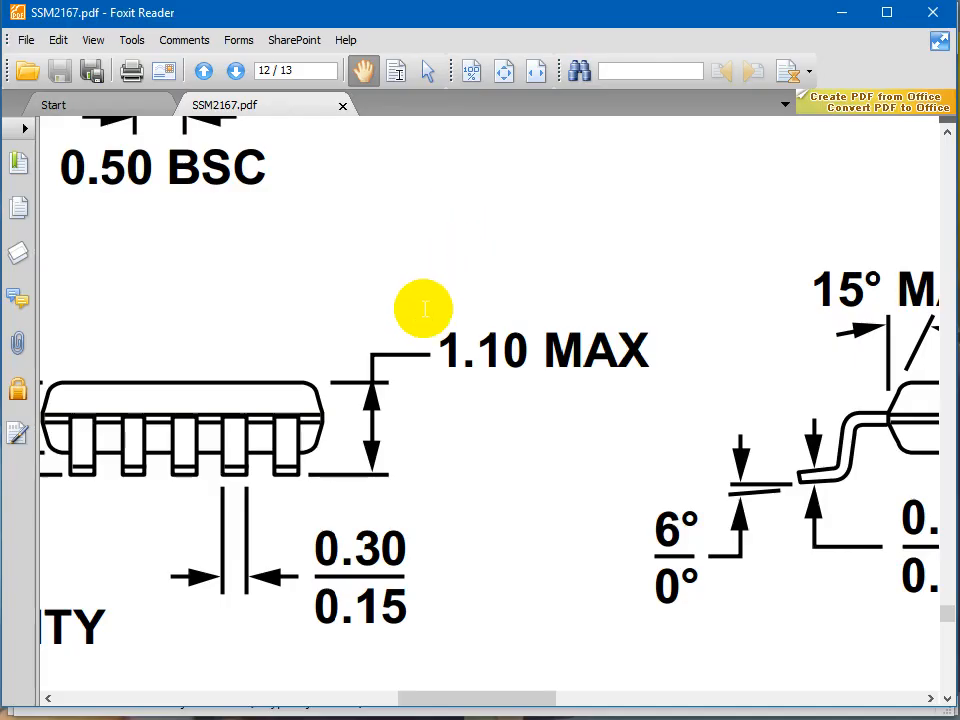
pyautogui.keyDown('ctrl'); pyautogui.scroll(-3, 424, 306); pyautogui.keyUp('ctrl')
pyautogui.scroll(3, 364, 220)
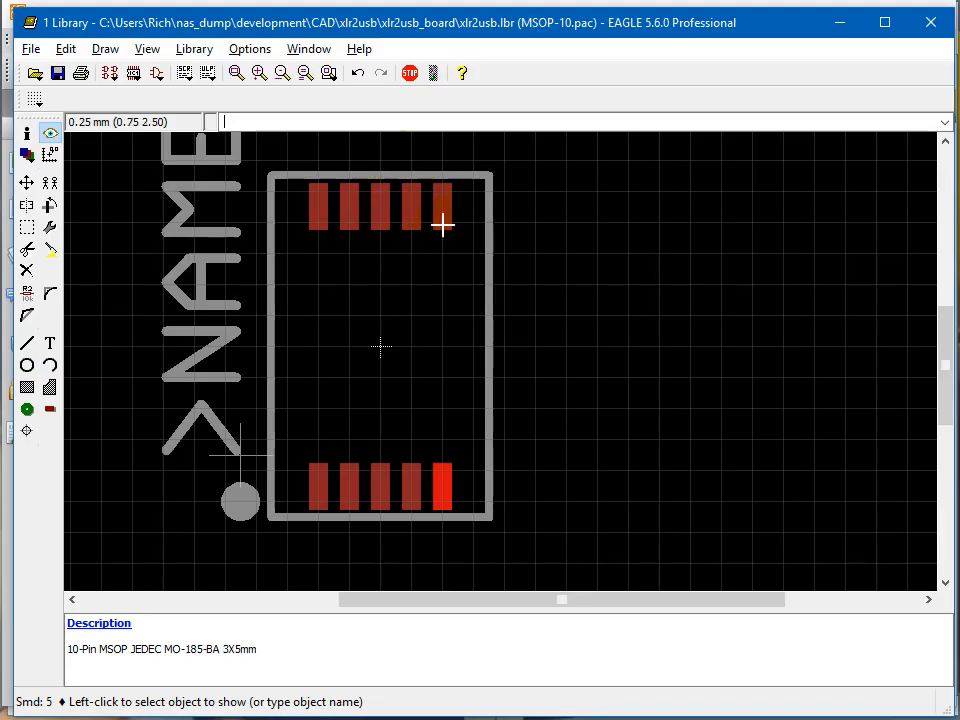
# Back in EAGLE, show the five pads in the upper row from right to left to check their names.
pyautogui.click(441, 211)
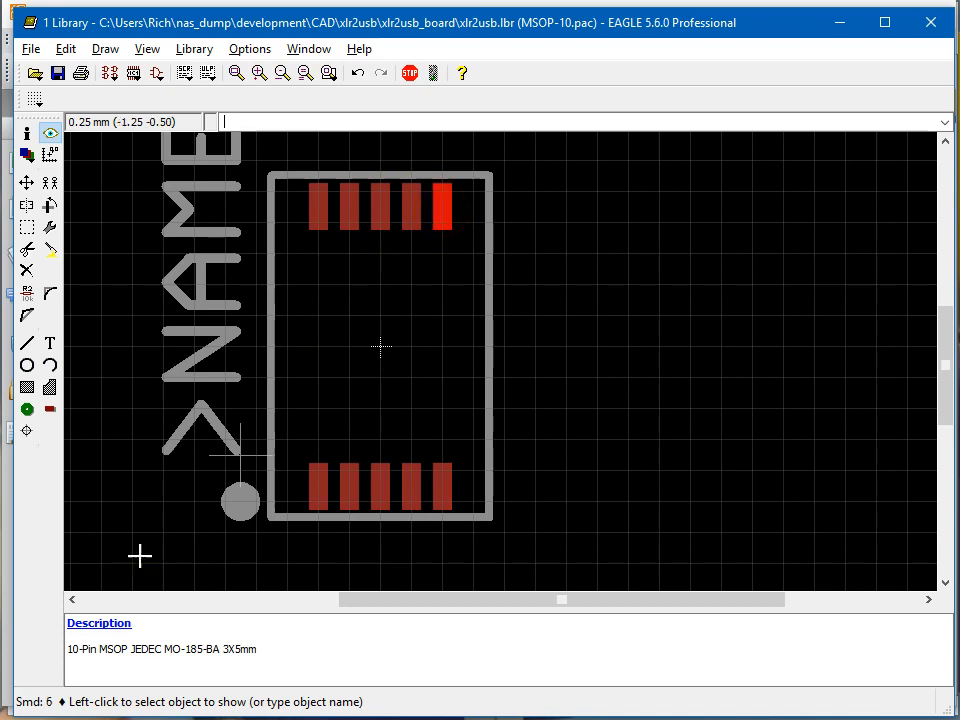
pyautogui.click(411, 214)
pyautogui.click(377, 212)
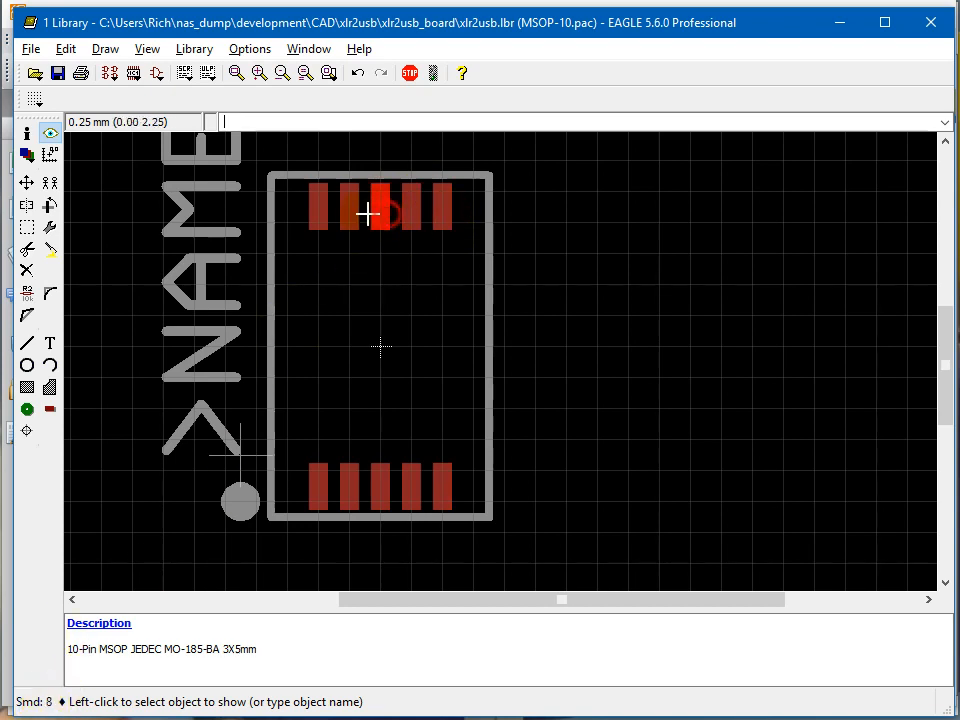
pyautogui.click(348, 214)
pyautogui.click(311, 210)
pyautogui.click(424, 267)
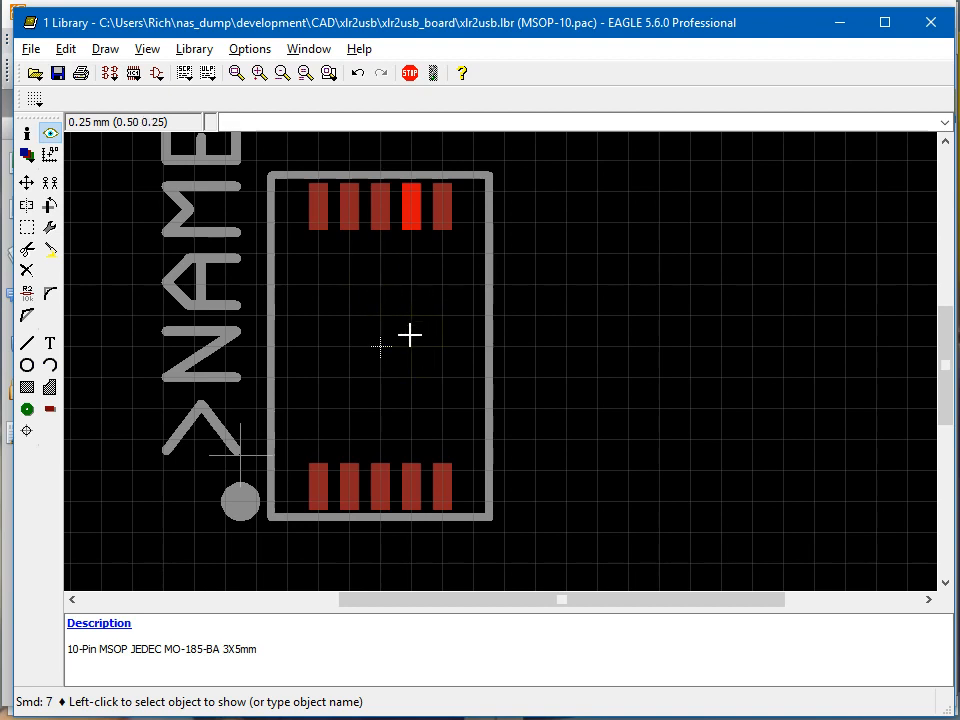
# Run document-package.ulp from the CAD\ULP folder with Auto Size enabled and PinNames as the layer.
pyautogui.click(208, 72)
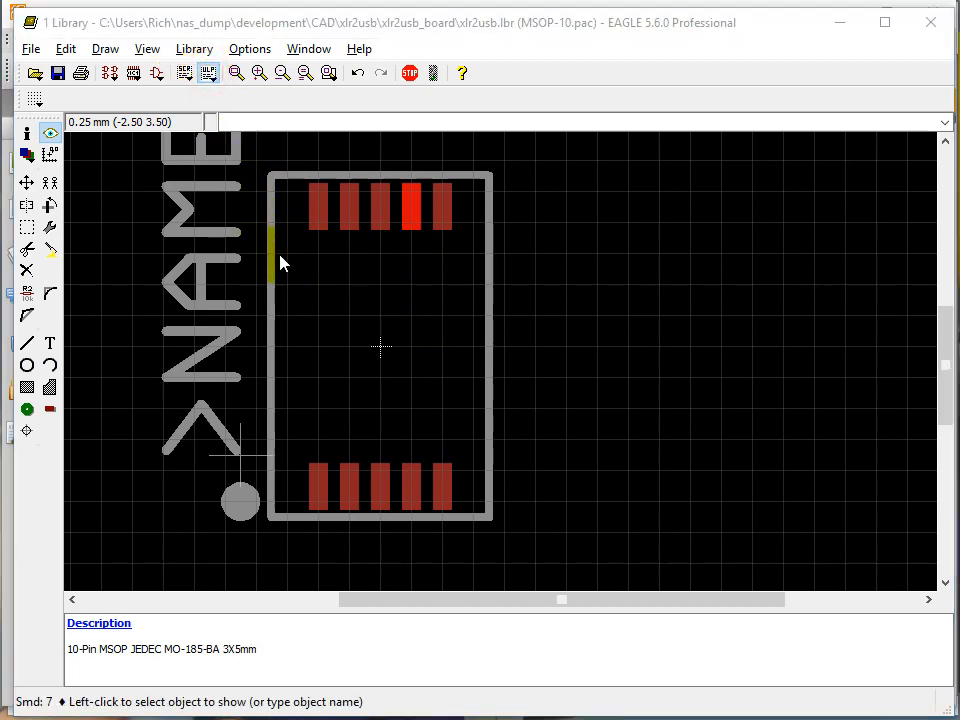
pyautogui.click(330, 247)
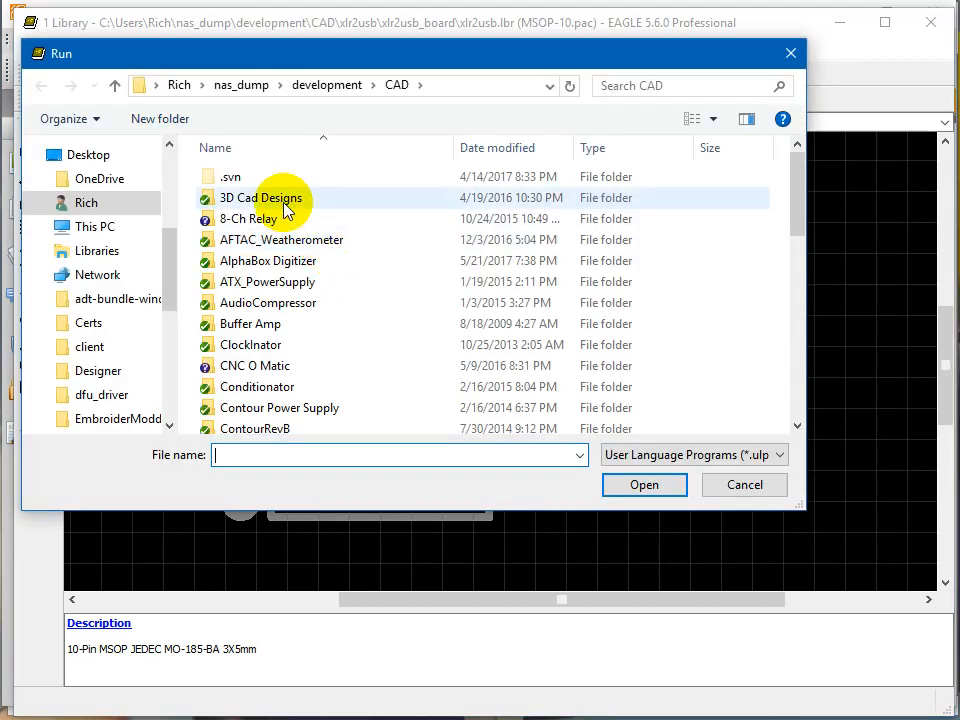
pyautogui.scroll(-12, 281, 187)
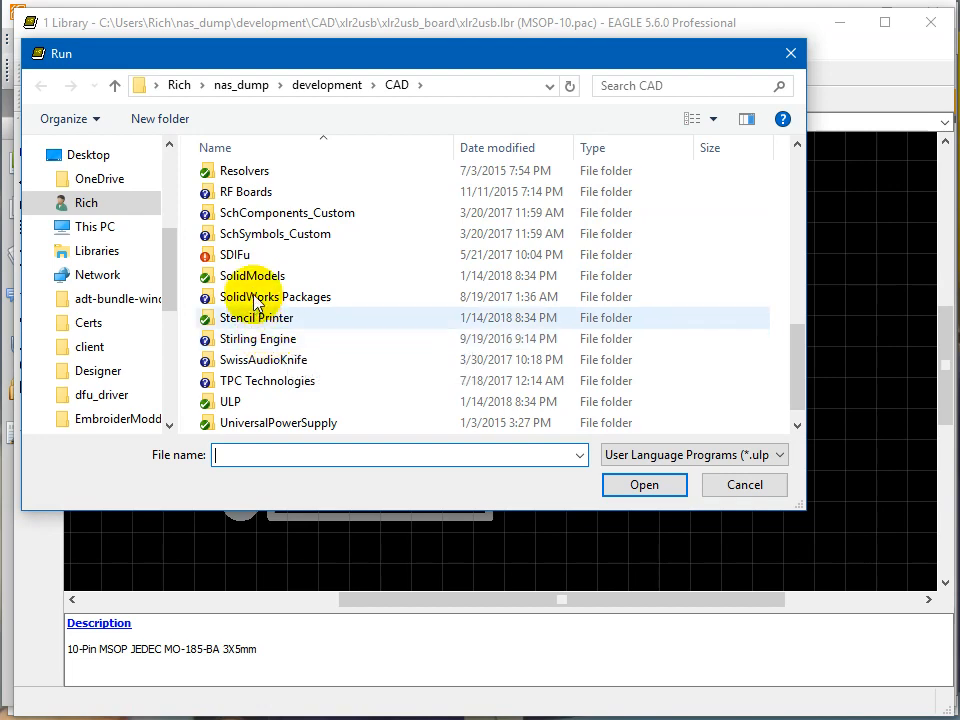
pyautogui.doubleClick(231, 381)
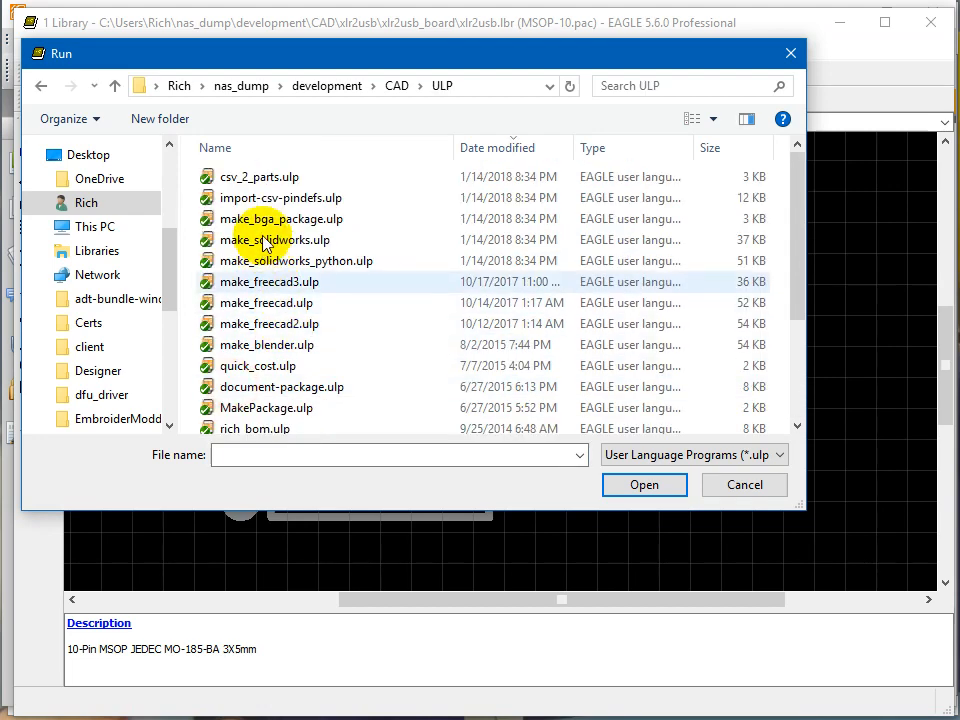
pyautogui.doubleClick(296, 390)
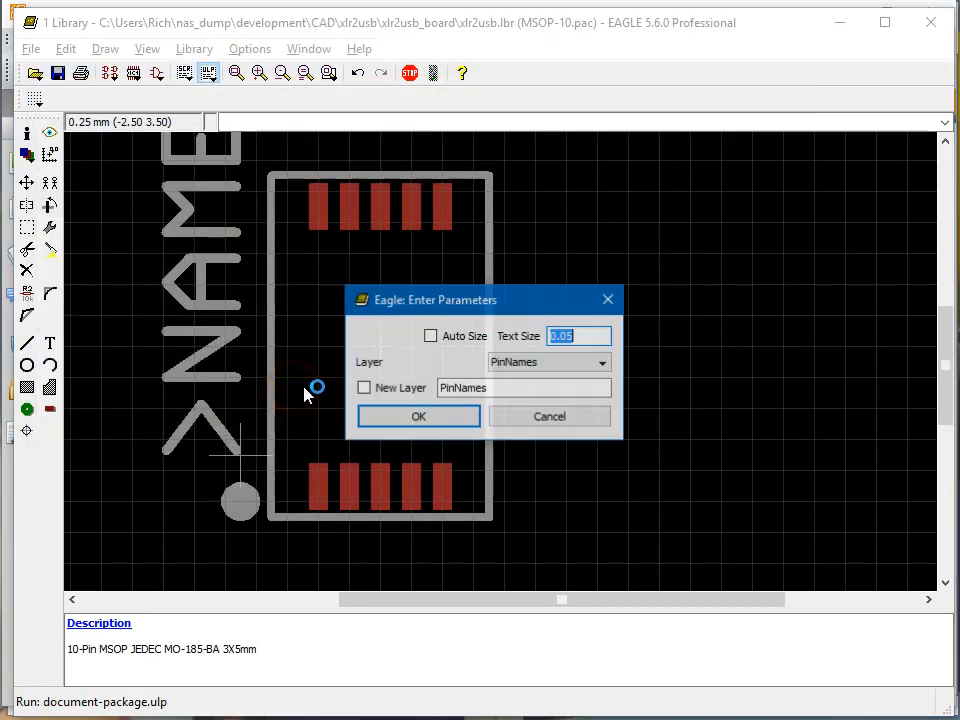
pyautogui.click(431, 337)
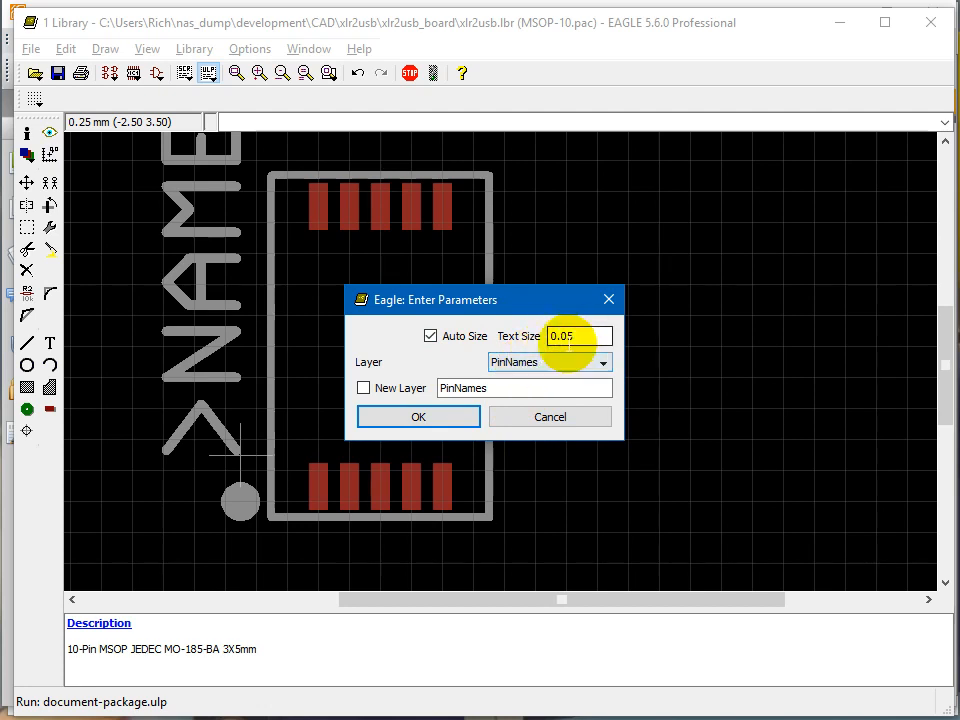
pyautogui.click(422, 420)
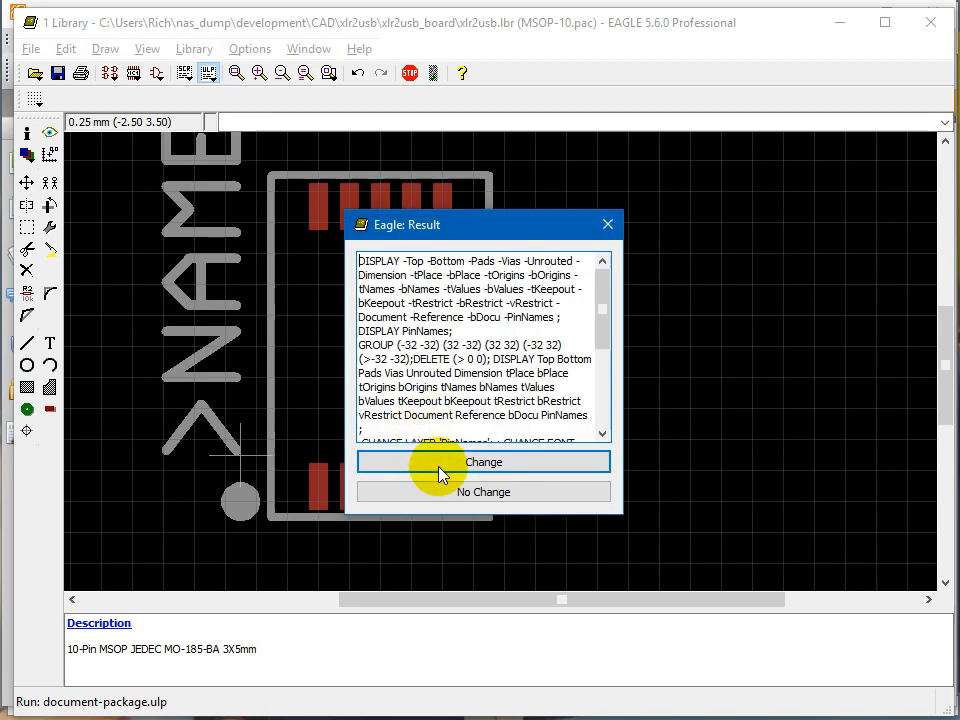
# Review the generated script and apply its changes to label all ten pads on the PinNames layer.
pyautogui.scroll(-4, 390, 360)
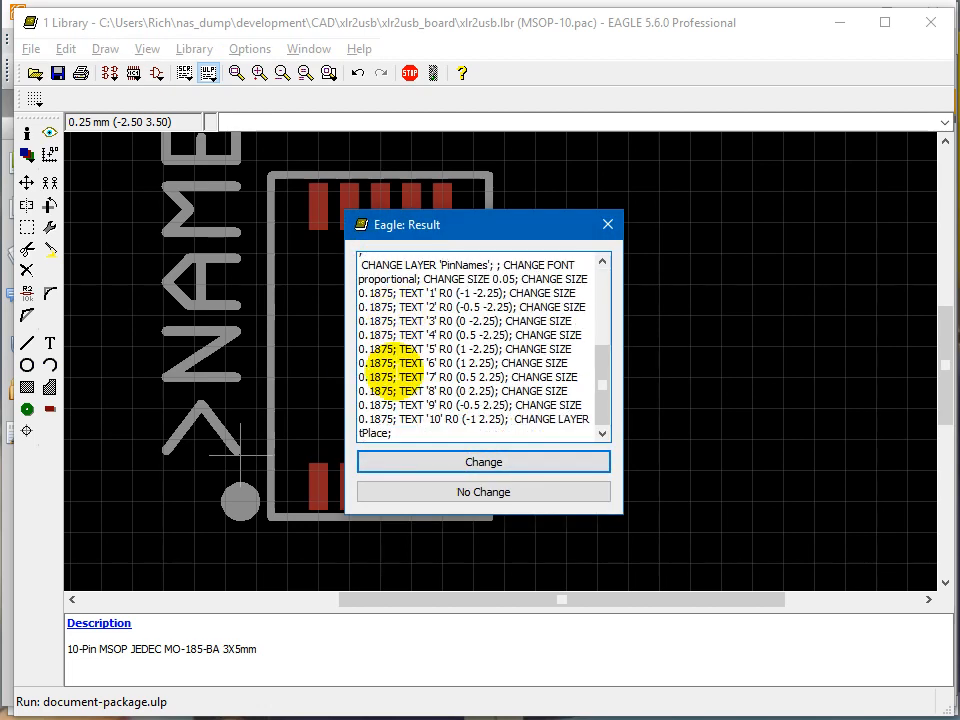
pyautogui.scroll(2, 440, 325)
pyautogui.scroll(-2, 458, 325)
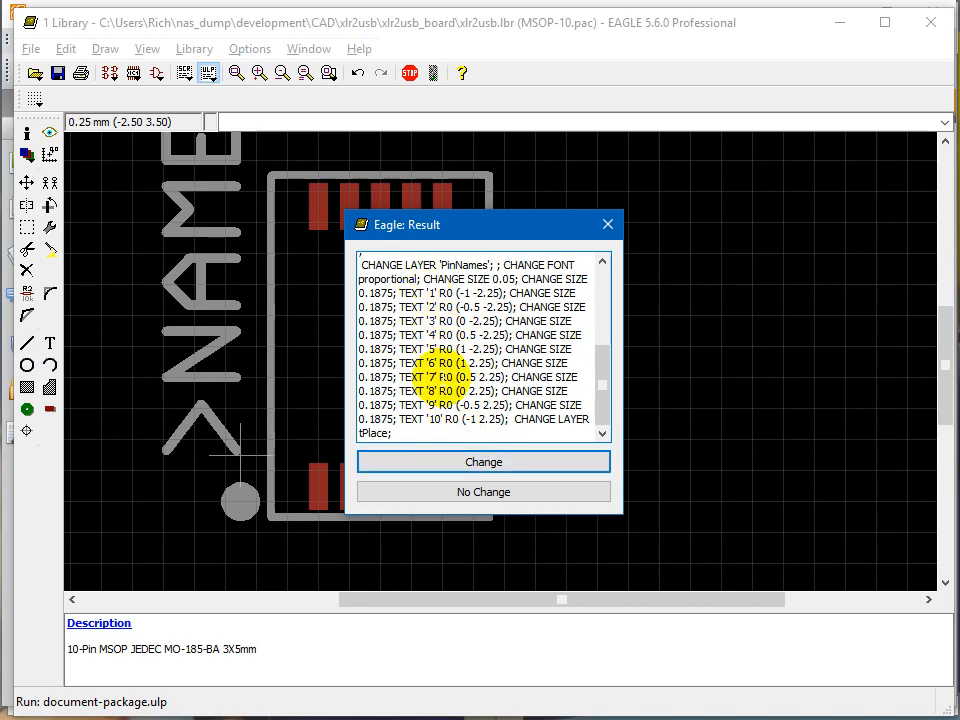
pyautogui.click(480, 462)
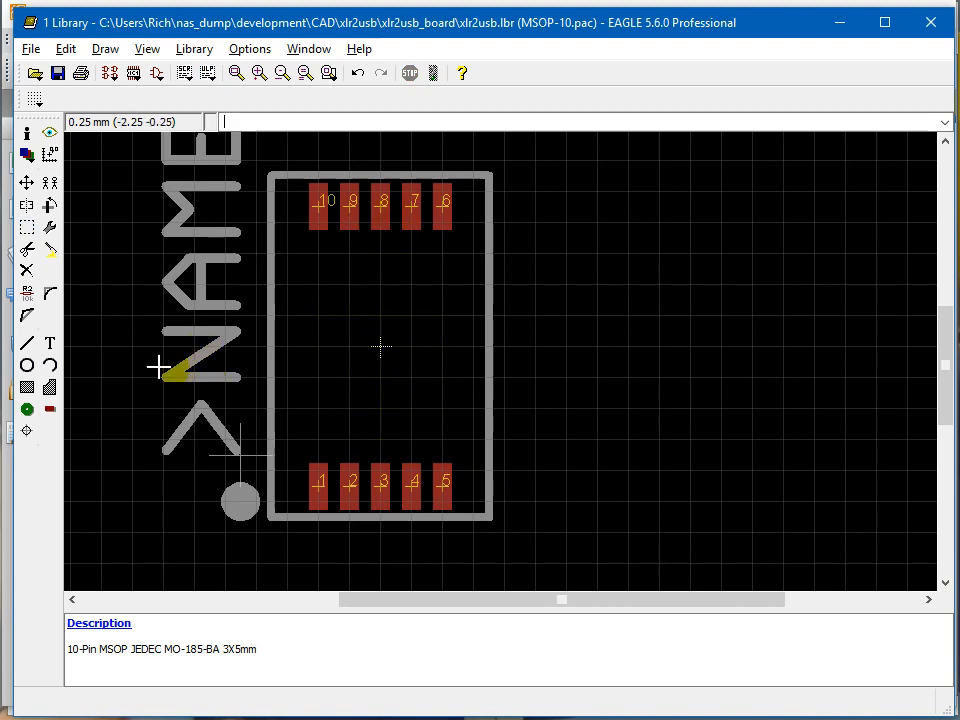
# Make layer 51 tDocu visible again.
pyautogui.click(26, 154)
pyautogui.scroll(-6, 105, 152)
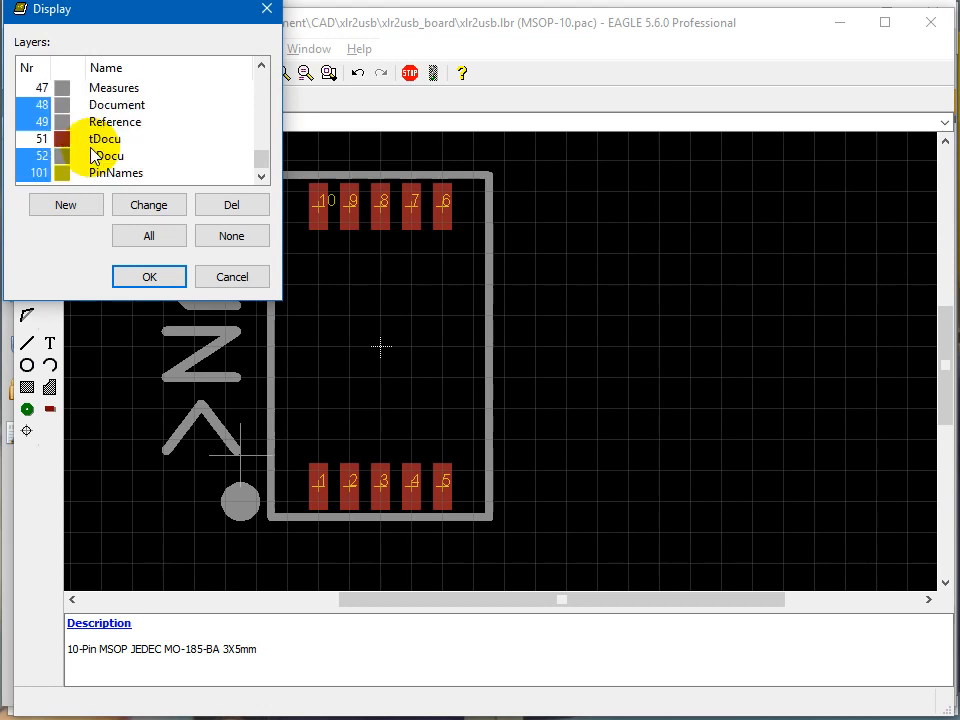
pyautogui.click(38, 139)
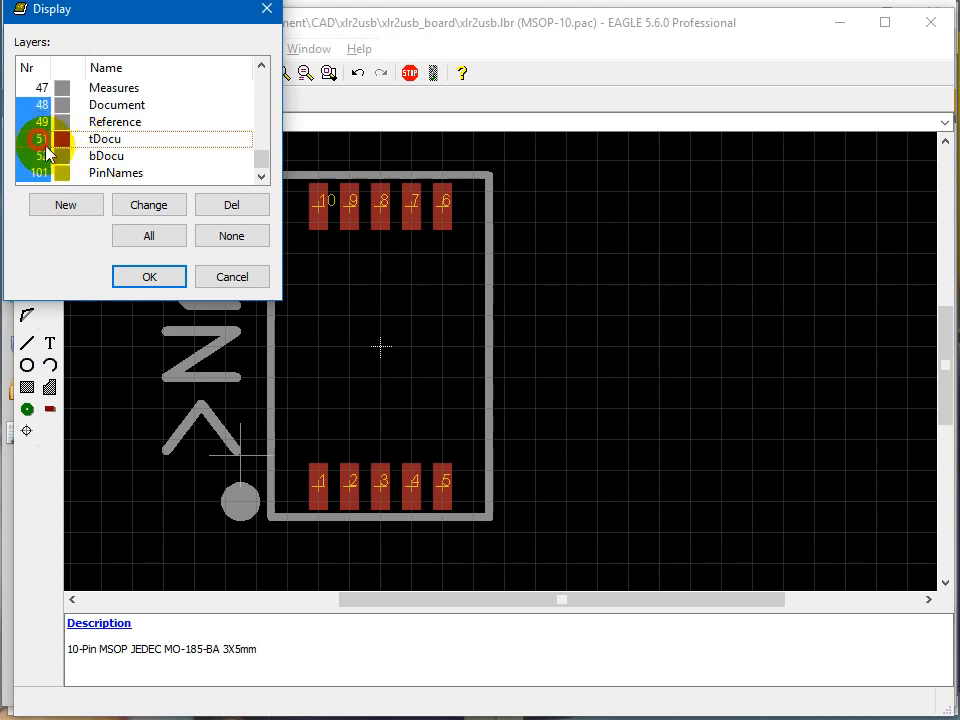
pyautogui.click(146, 278)
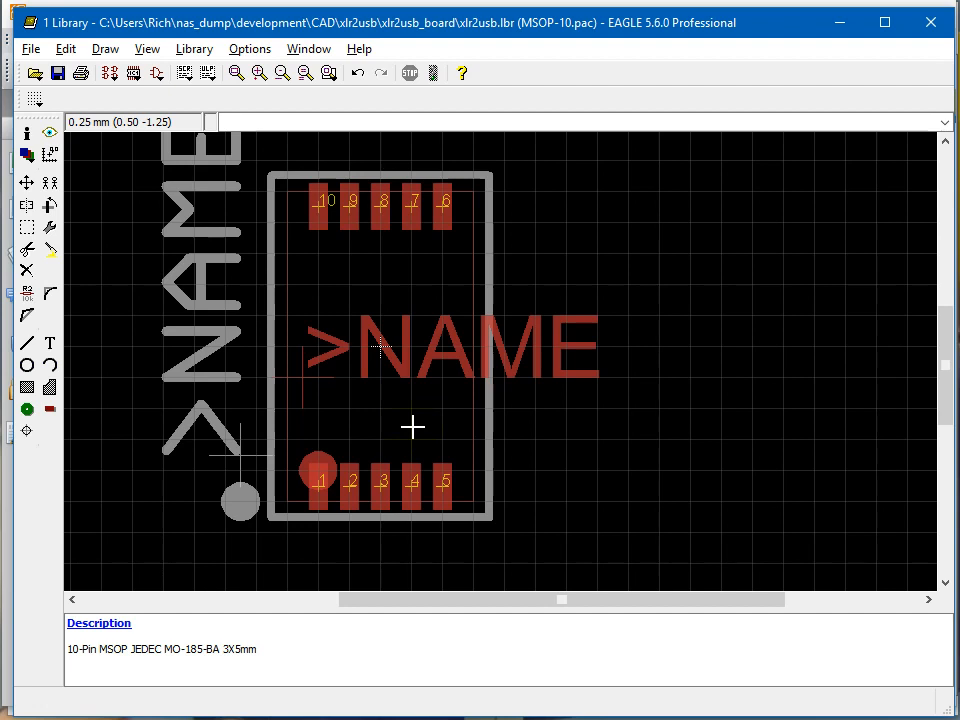
# Inspect the properties of the tDocu outline's right-hand line to check its length, leaving them unchanged.
pyautogui.click(32, 143)
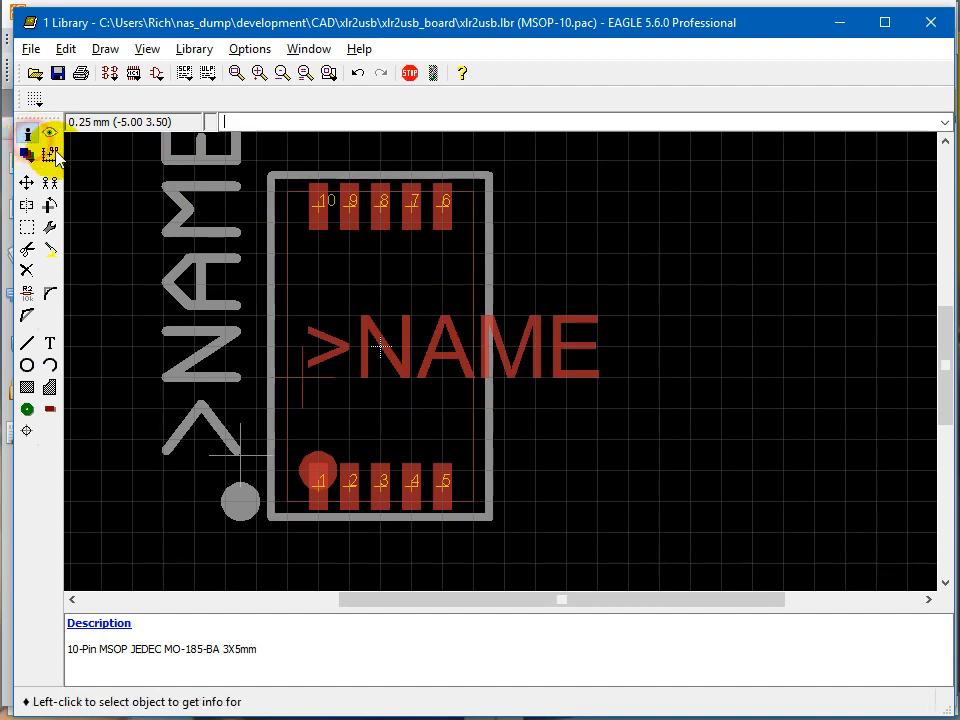
pyautogui.click(473, 284)
pyautogui.doubleClick(546, 307)
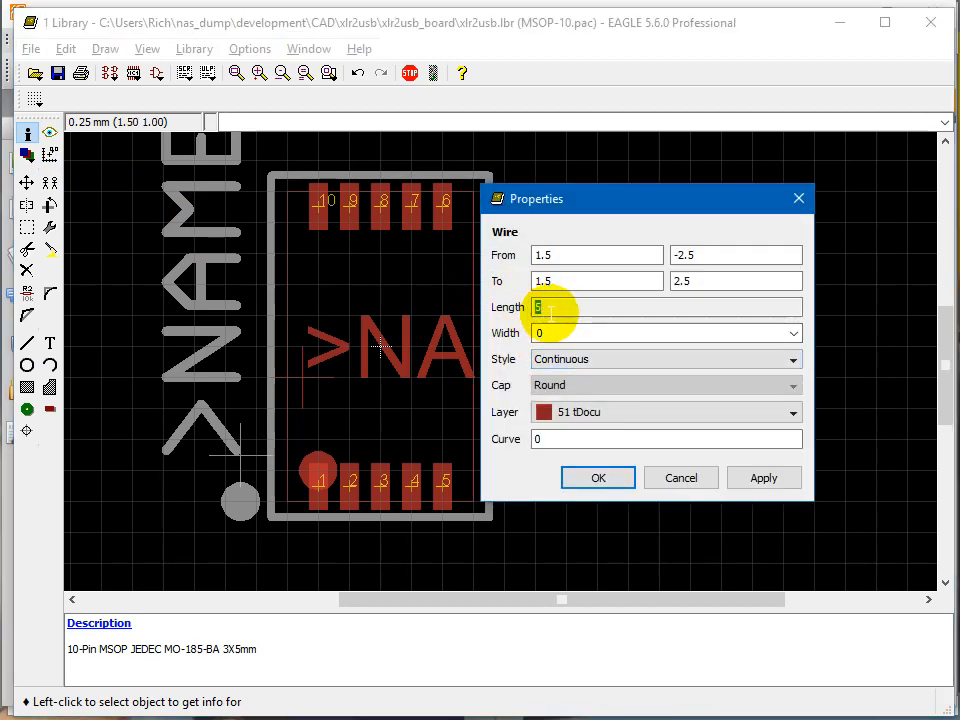
pyautogui.click(690, 477)
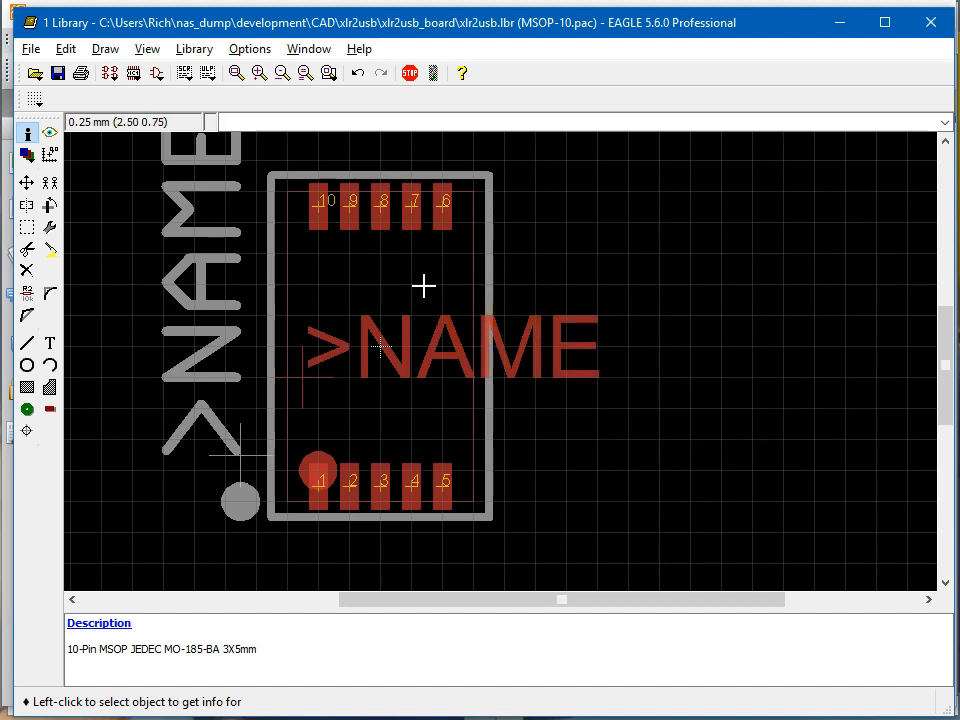
pyautogui.click(464, 291)
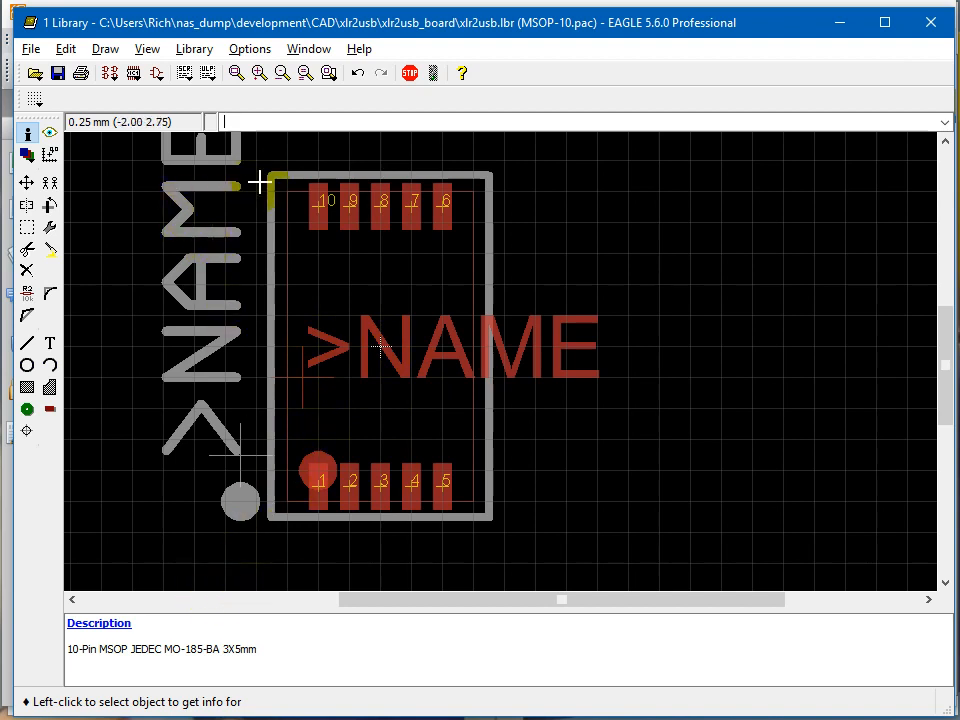
# Save the xlr2usb.lbr library.
pyautogui.hotkey('ctrl', 's')
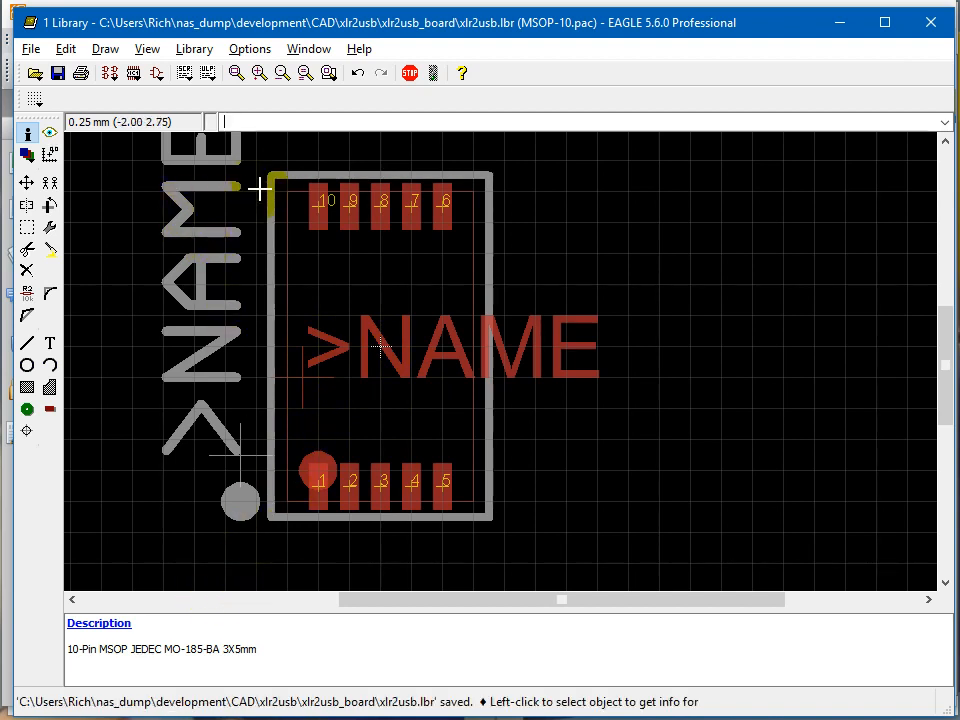